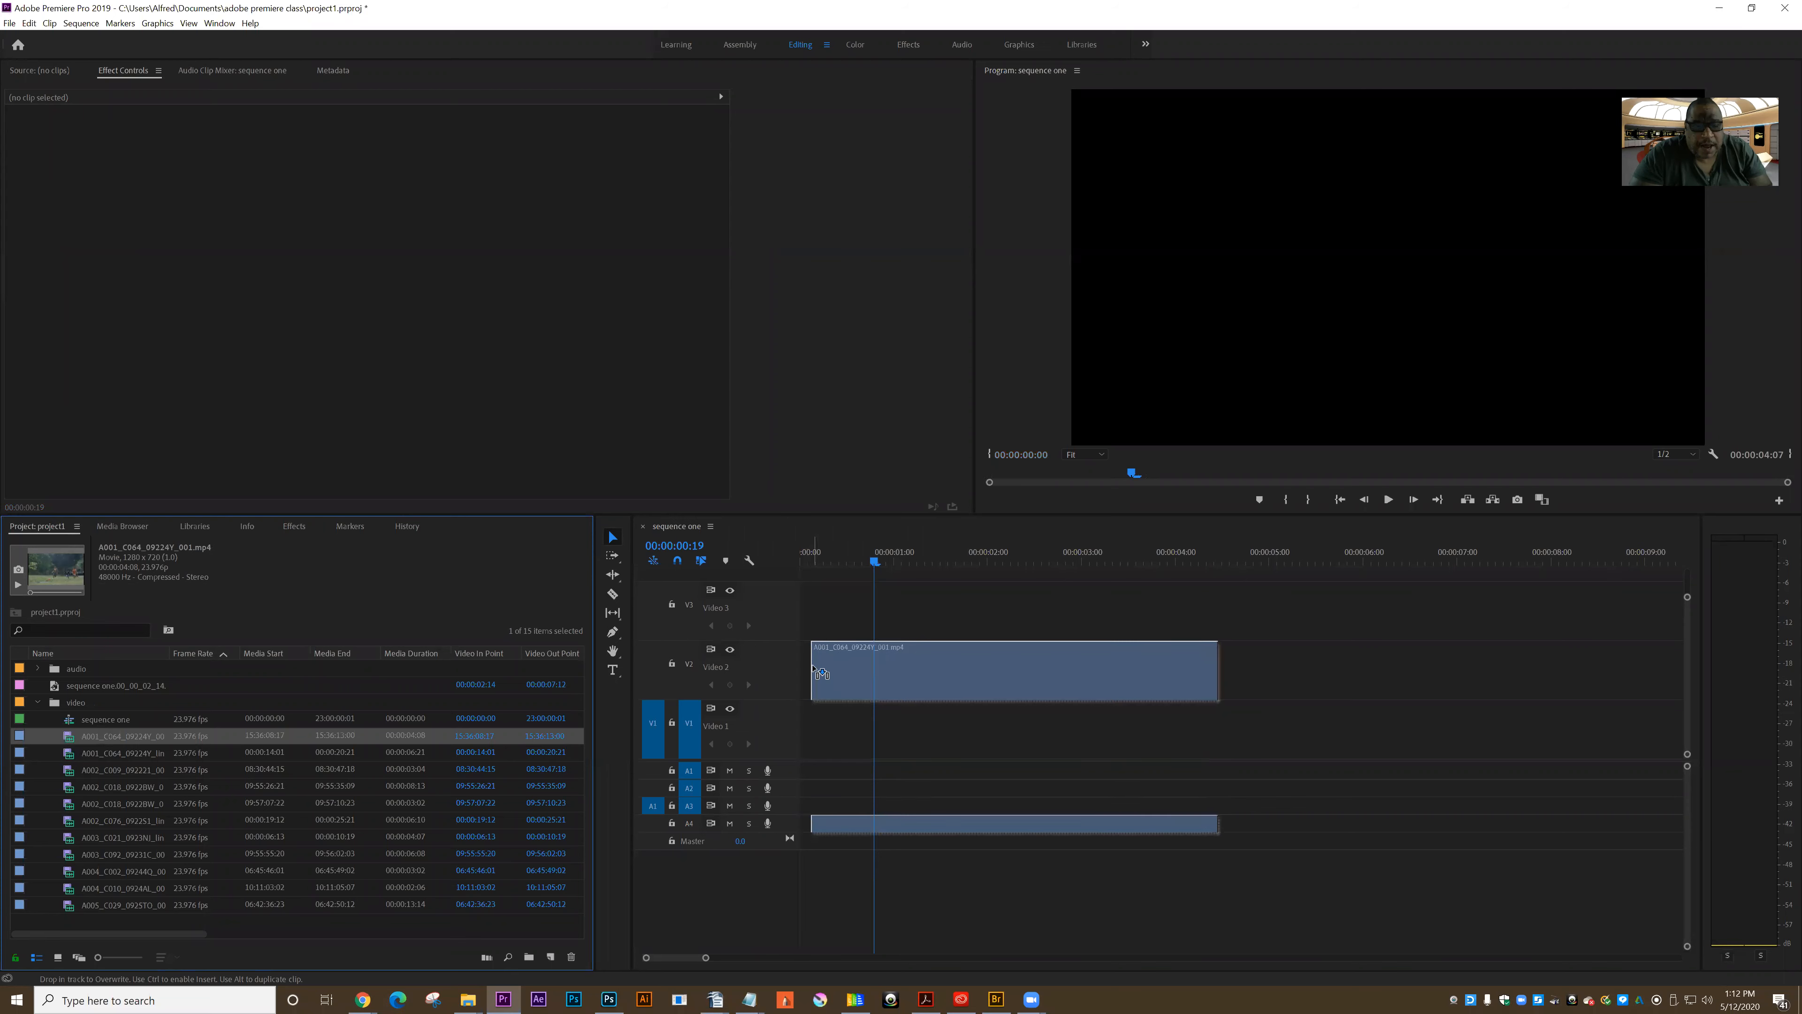
# Place the clip at the very start of the sequence on the Video 2 track and preview its opening frames.
pyautogui.moveTo(873, 564); pyautogui.dragTo(944, 564)
pyautogui.moveTo(1058, 592); pyautogui.dragTo(811, 618)
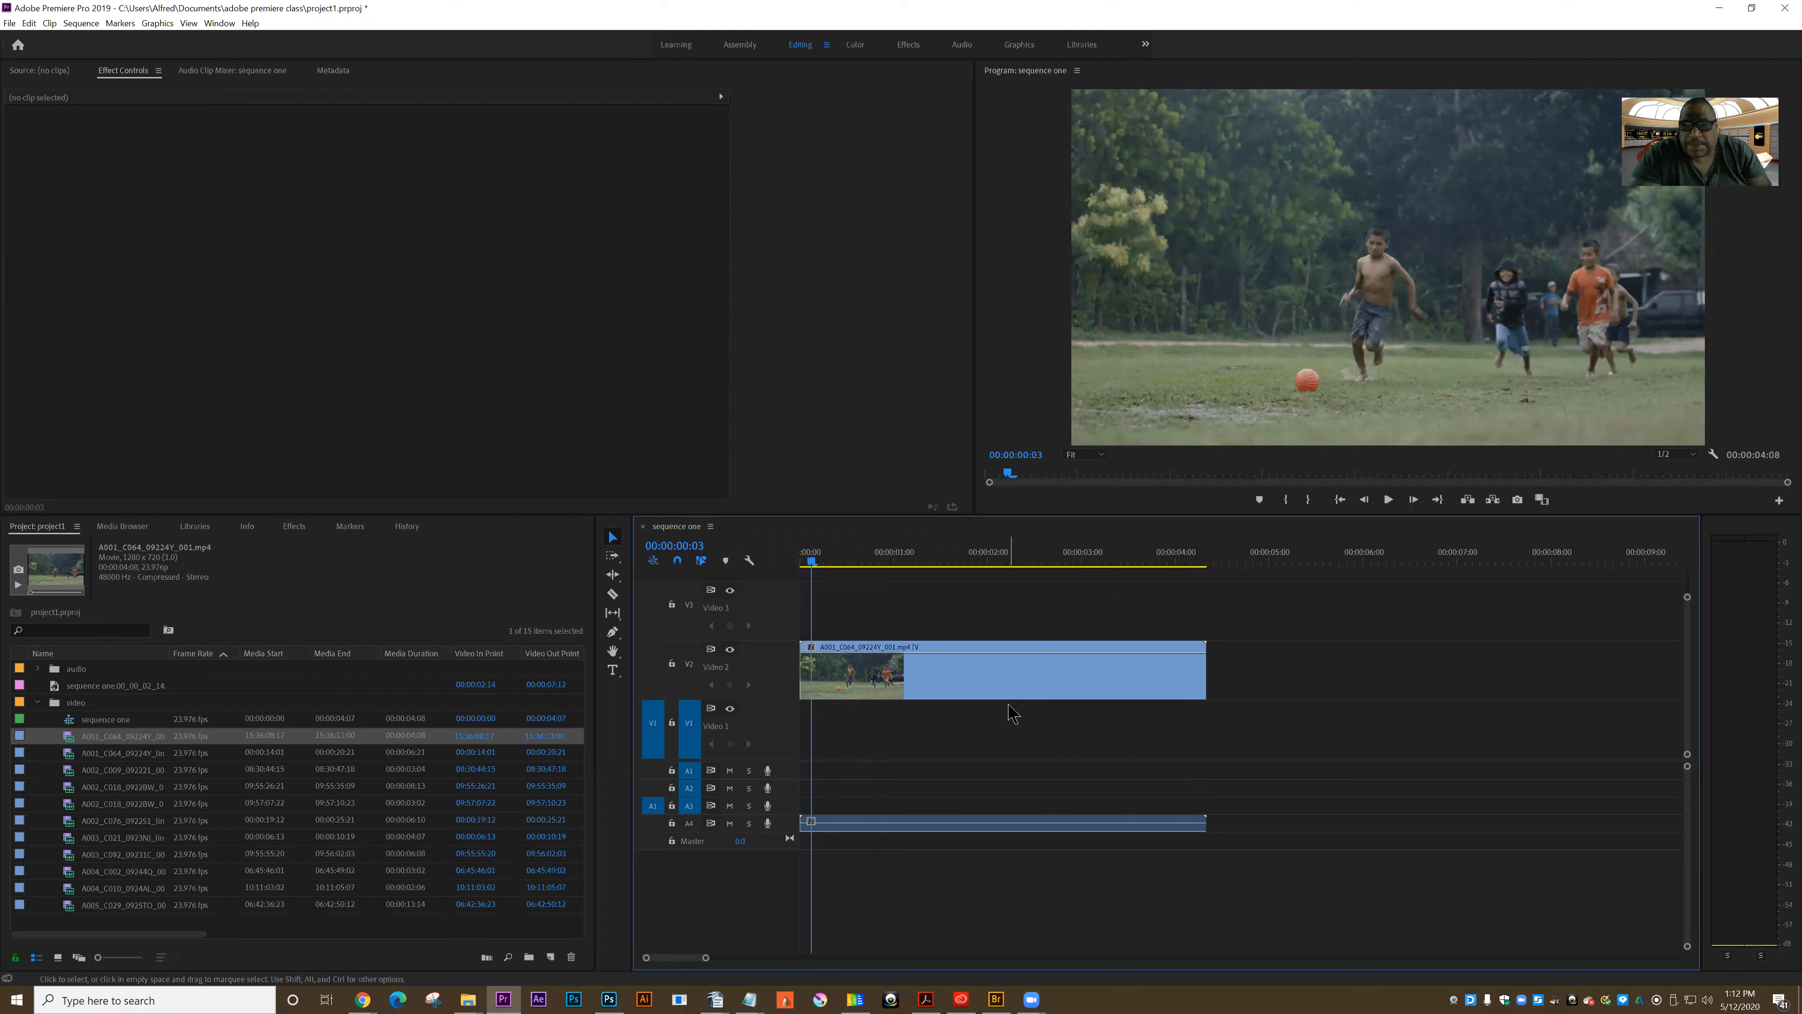
# Slow the clip on Video 2 to 50% with Speed/Duration.
pyautogui.click(1010, 671)
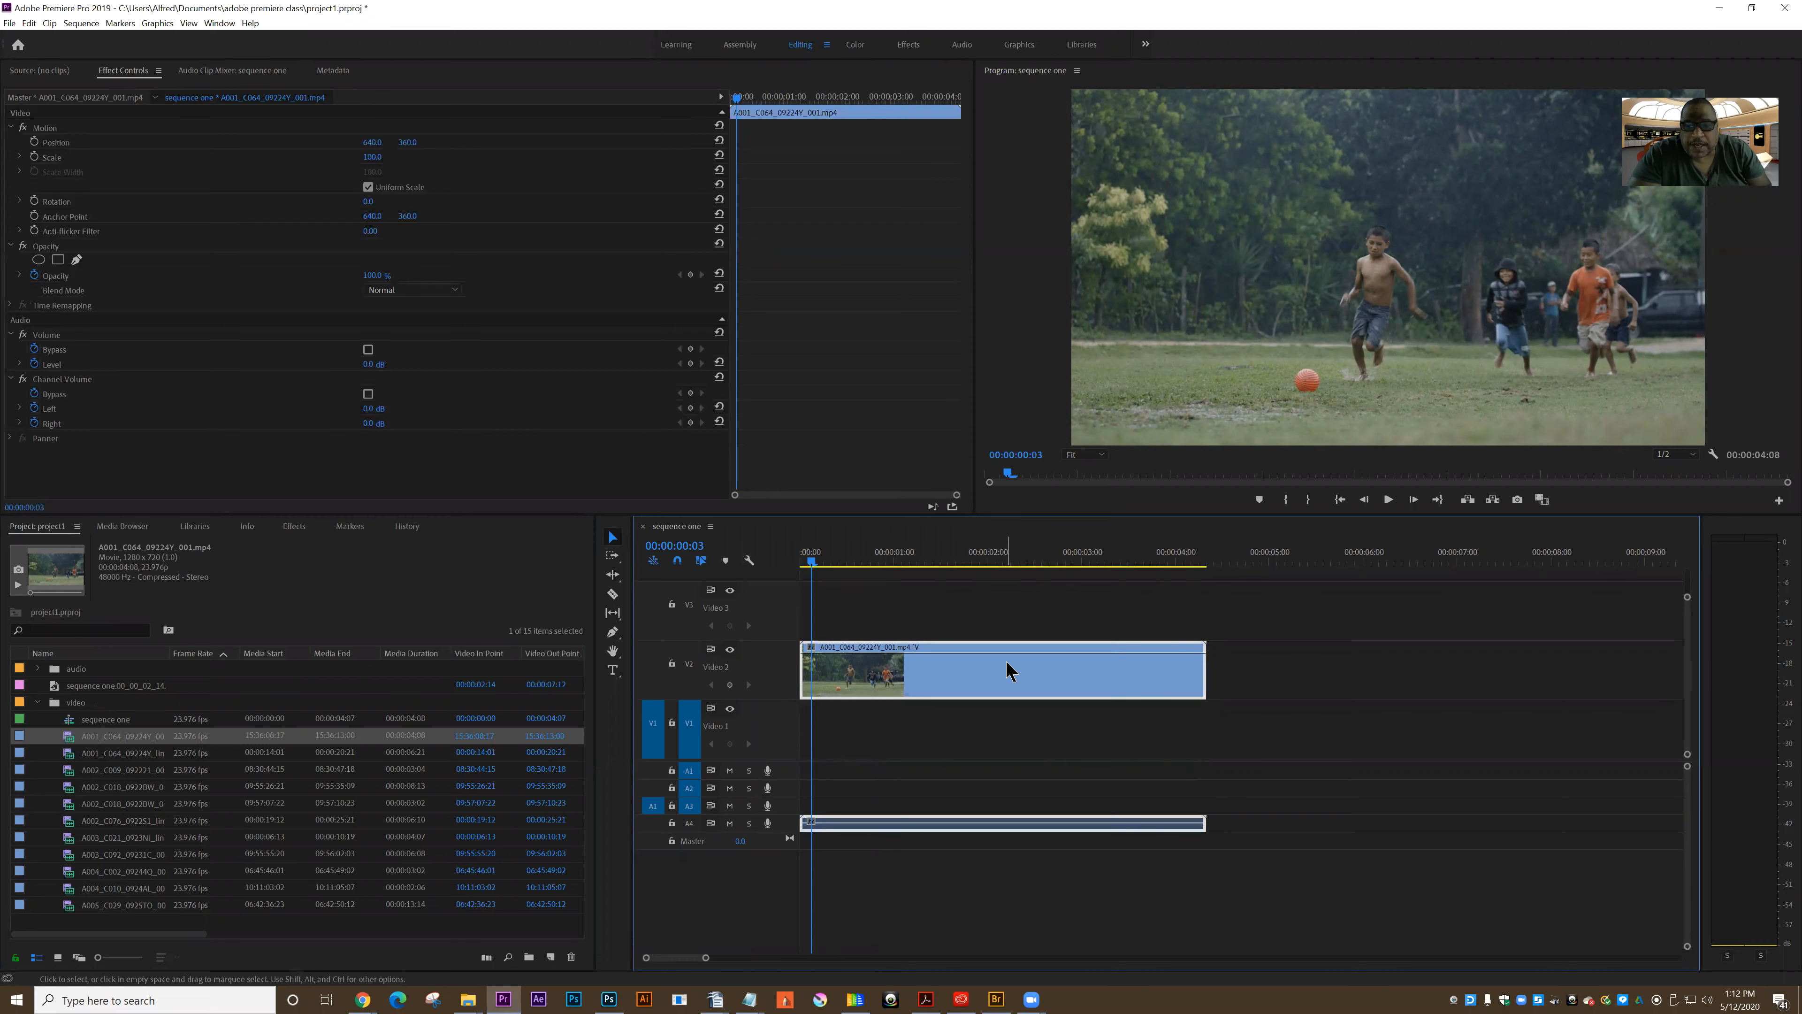
pyautogui.rightClick(1011, 670)
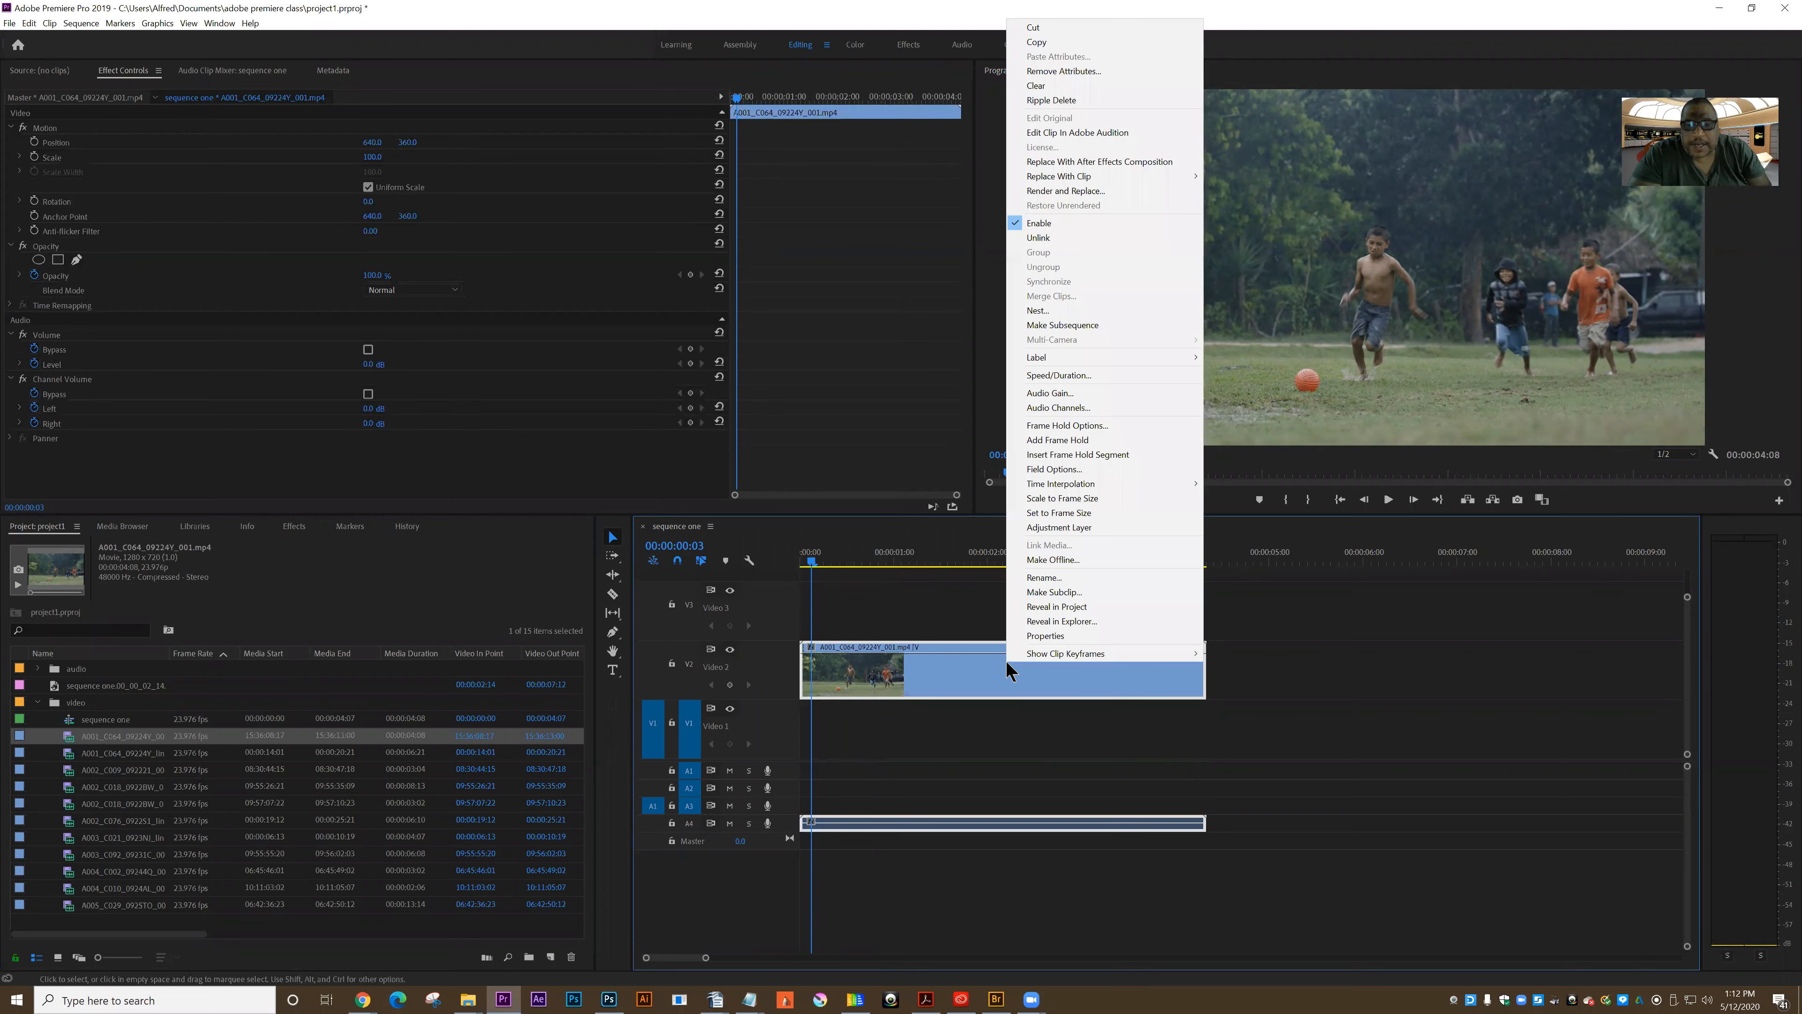
pyautogui.click(1058, 375)
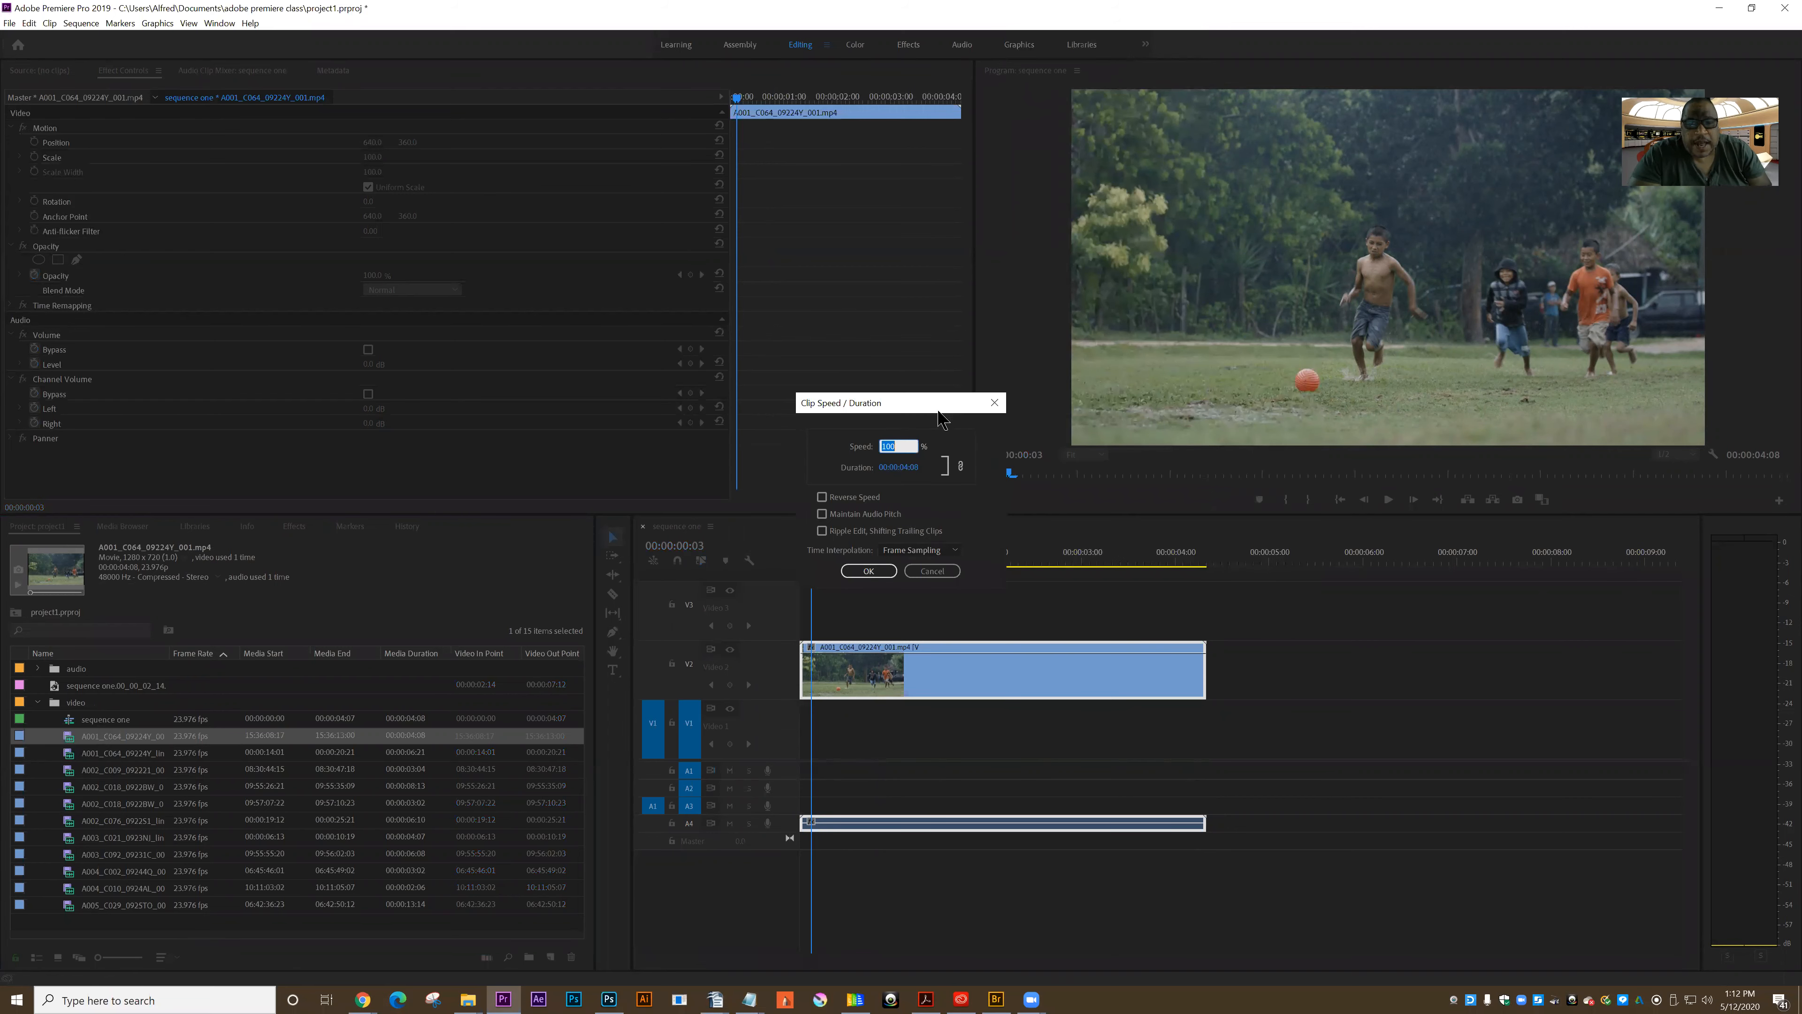
pyautogui.moveTo(966, 464); pyautogui.dragTo(933, 465)
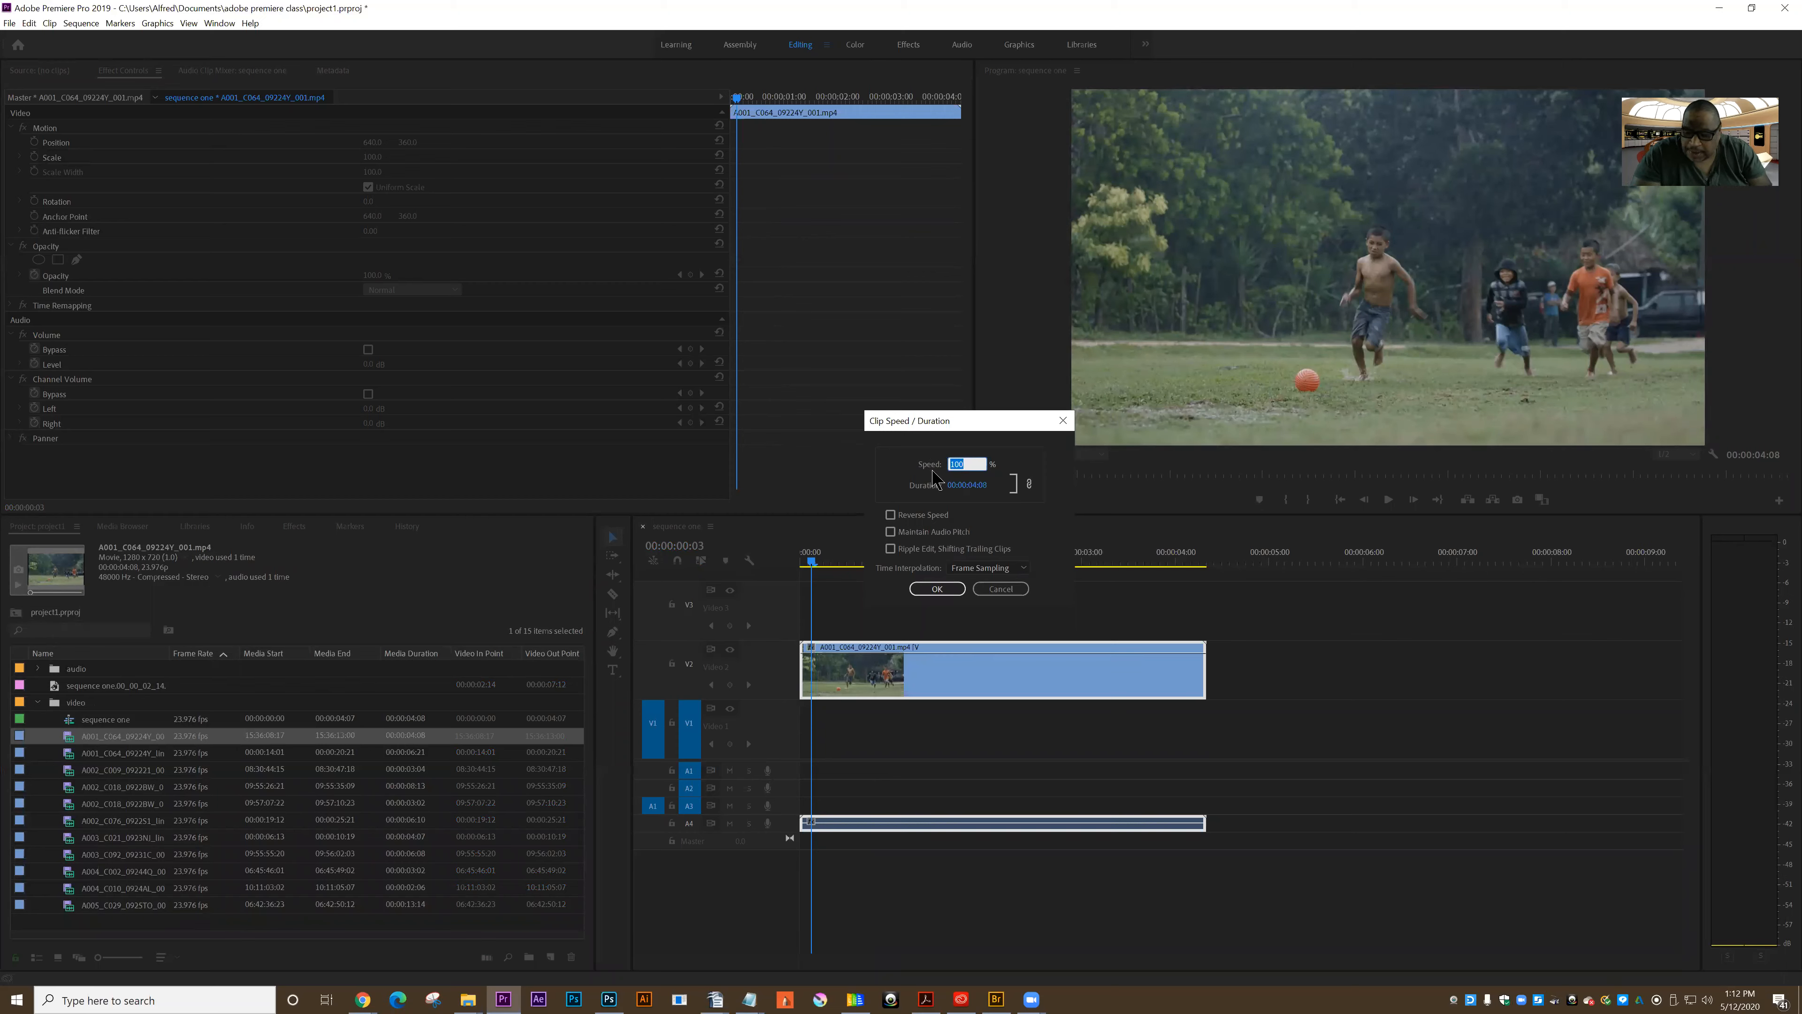
pyautogui.click(935, 590)
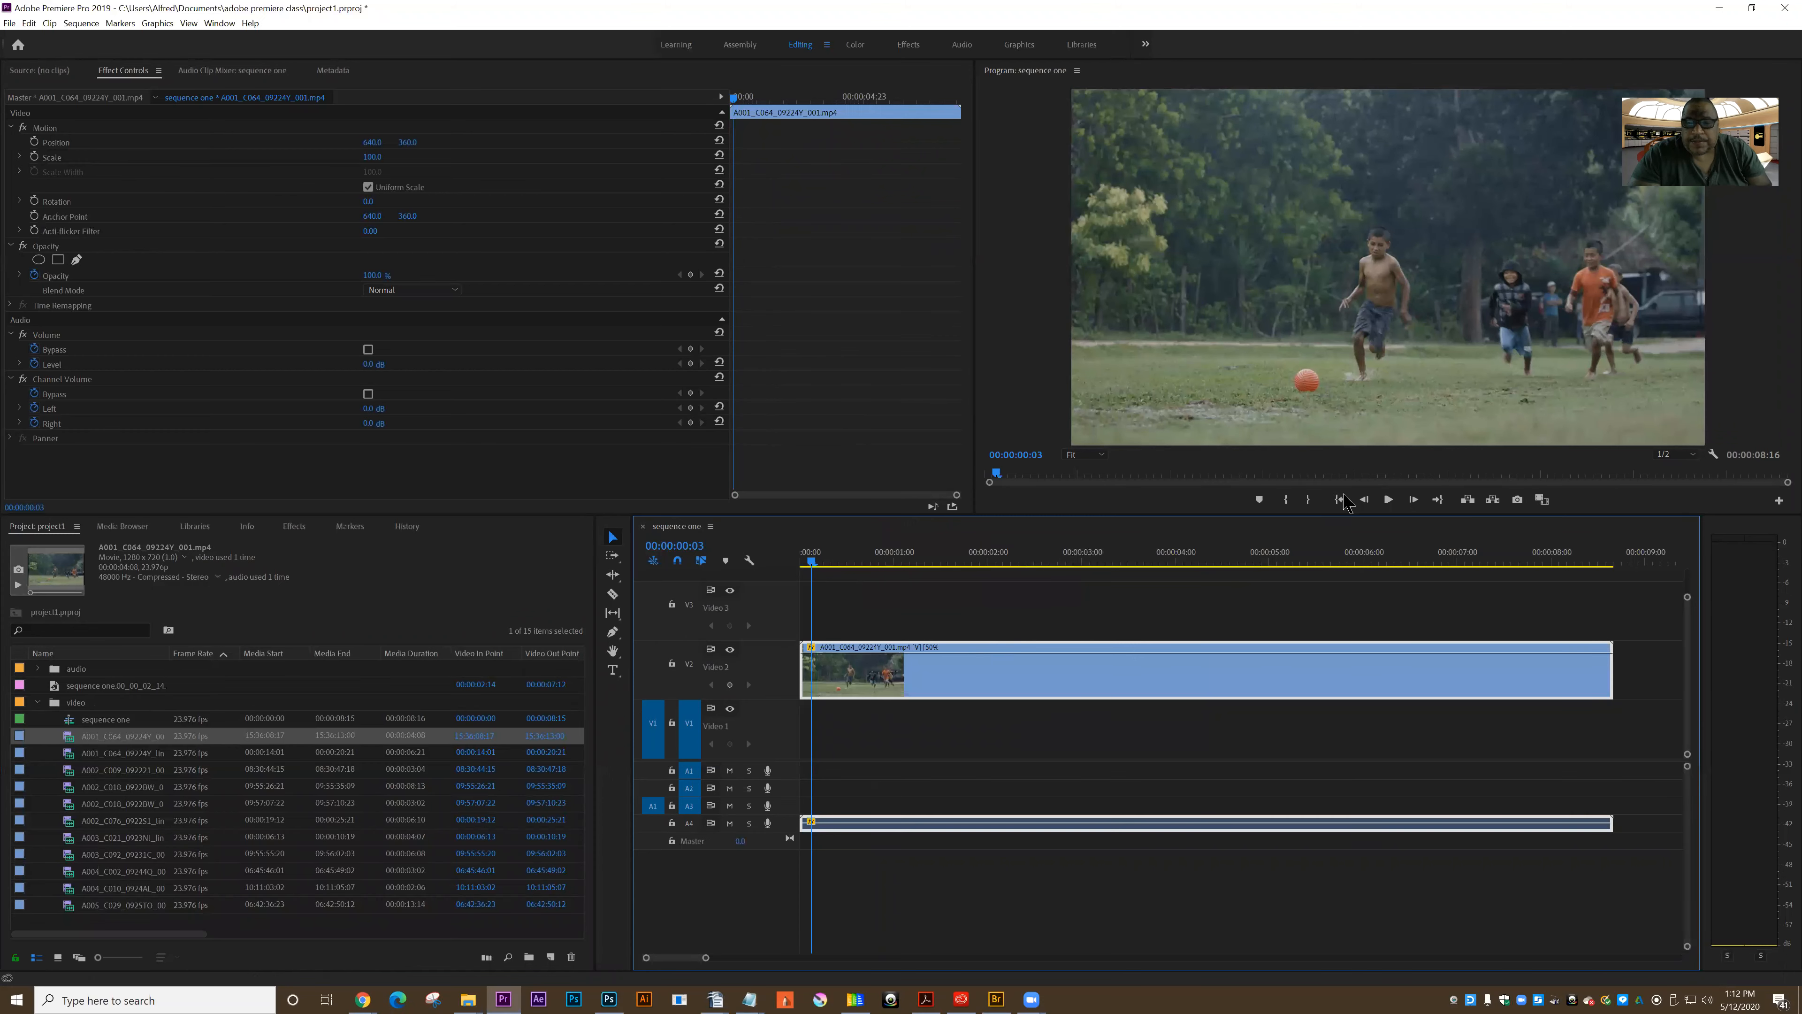
# Play back the slowed clip, then undo its speed change.
pyautogui.click(1389, 501)
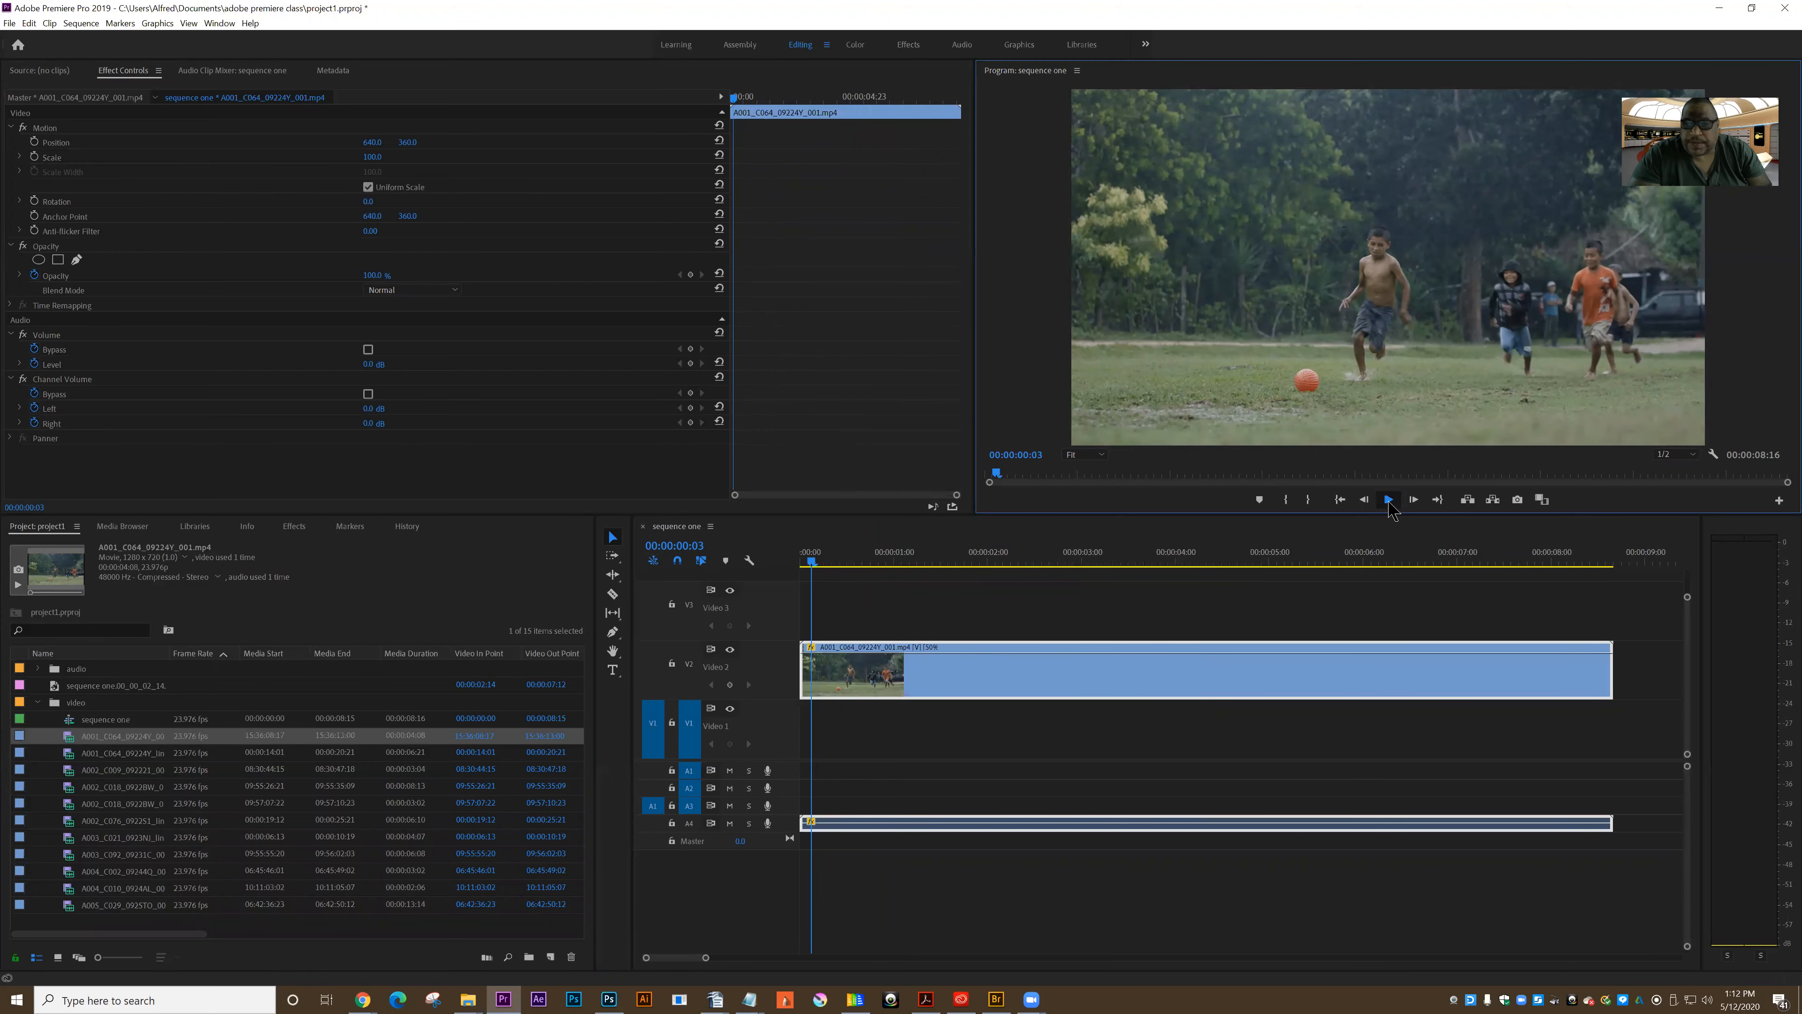
pyautogui.click(1388, 503)
pyautogui.click(1388, 501)
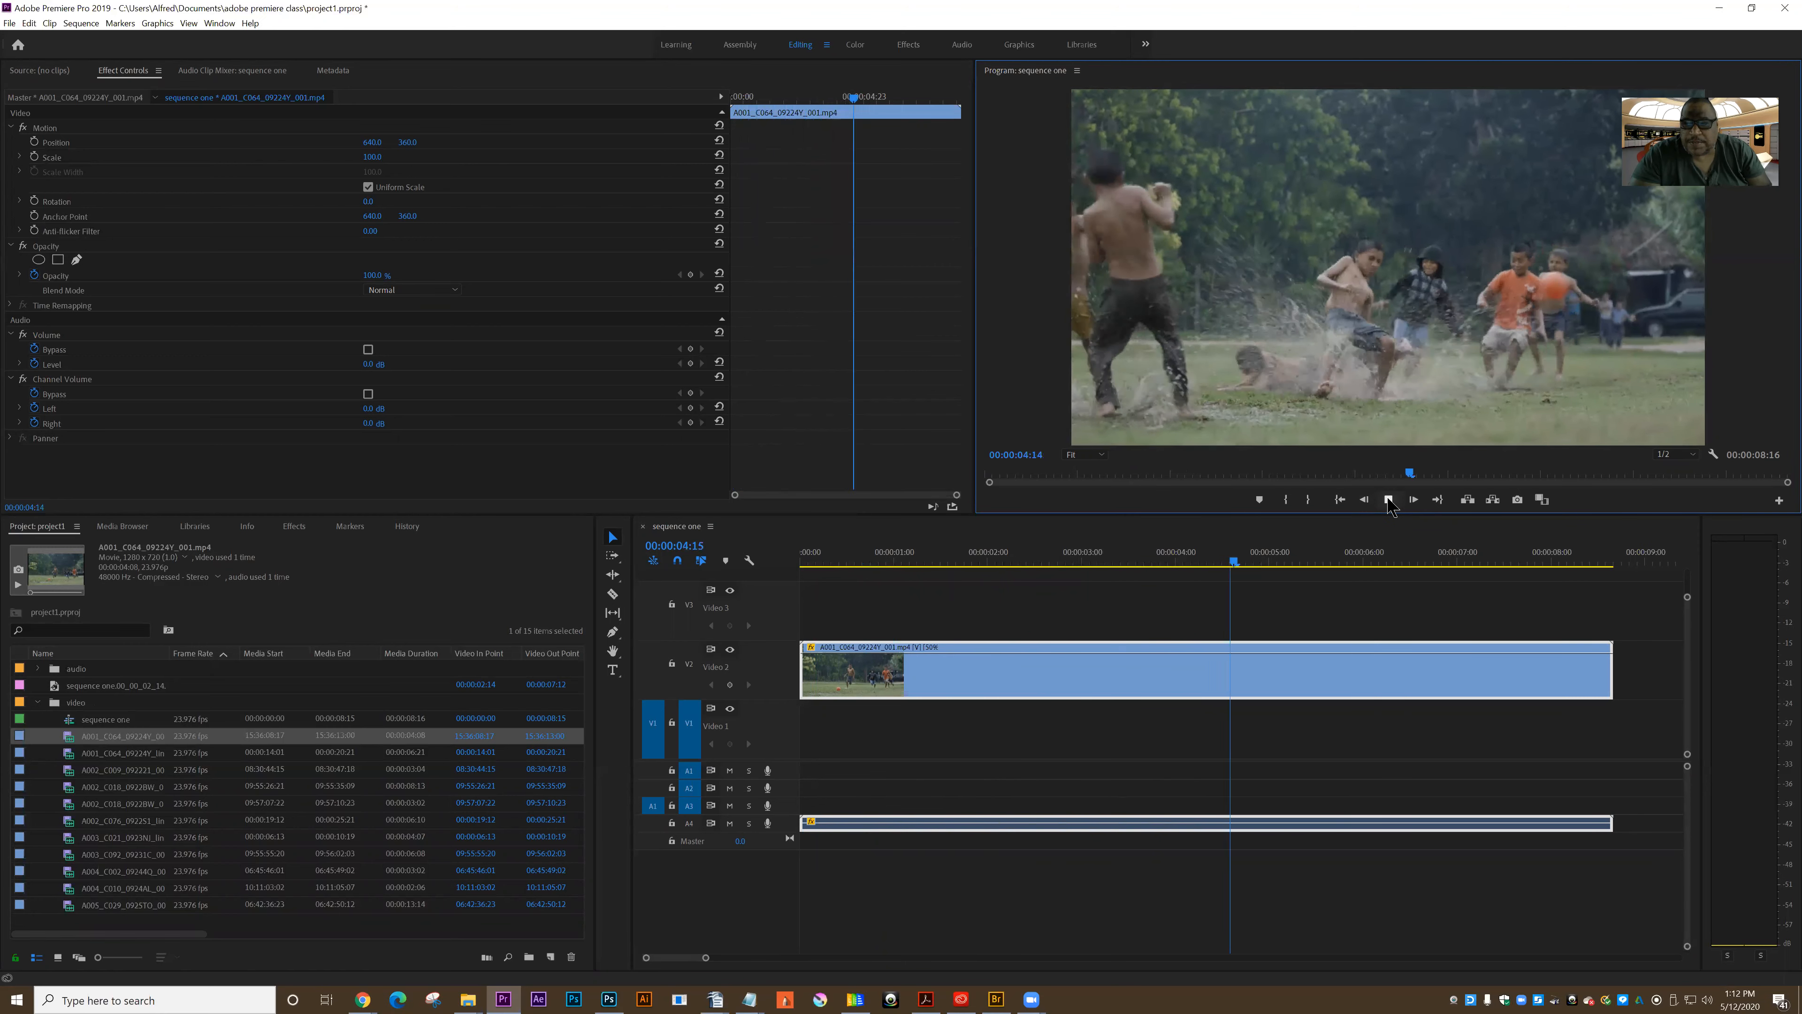
pyautogui.click(1389, 502)
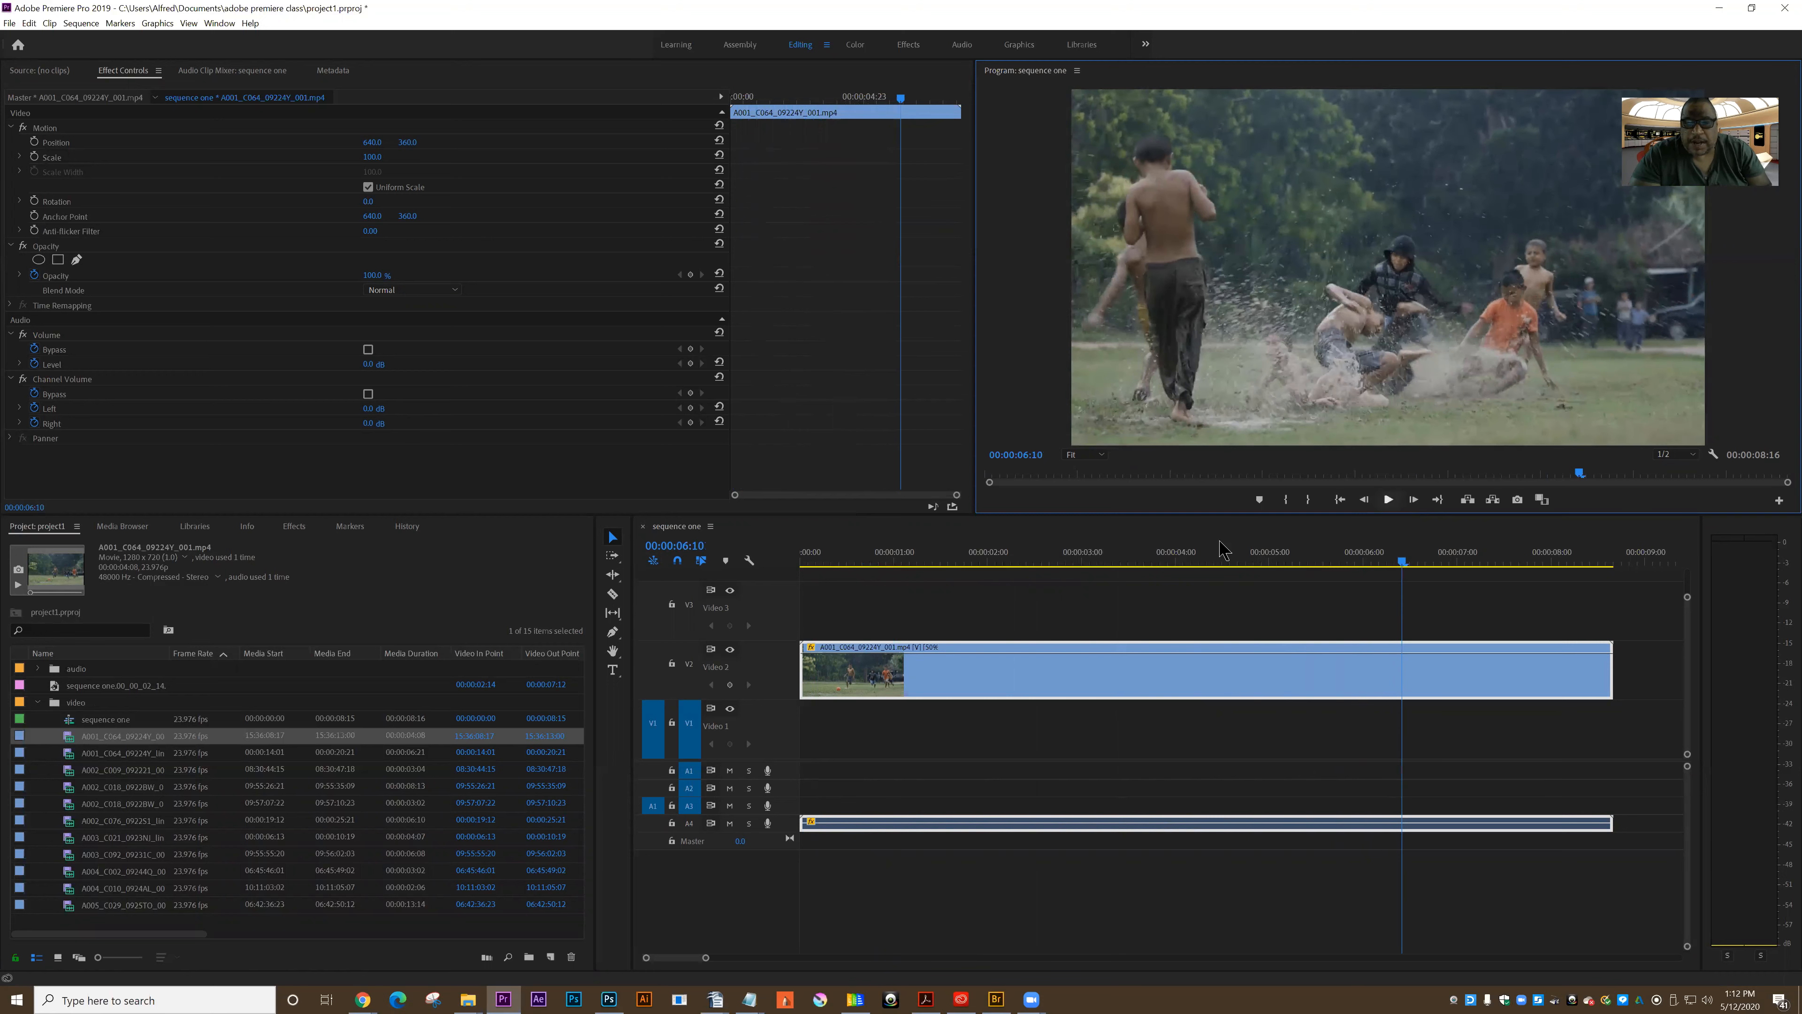
pyautogui.click(29, 24)
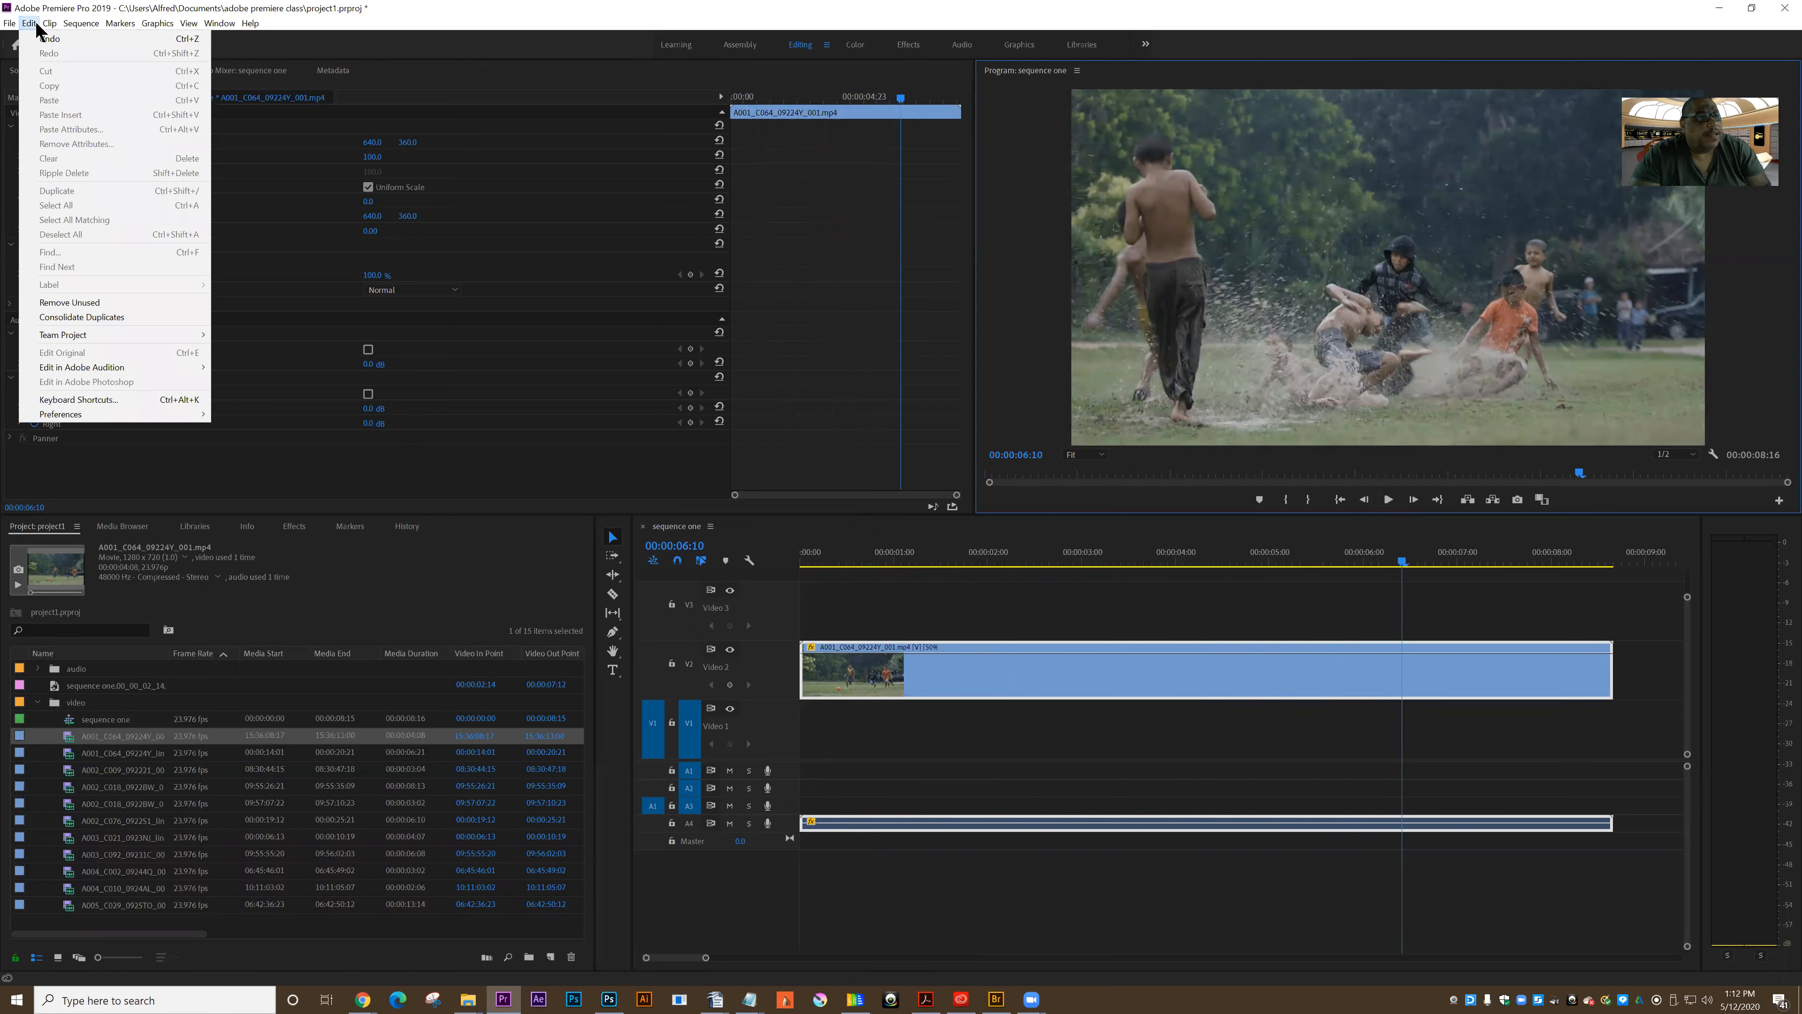
pyautogui.click(45, 38)
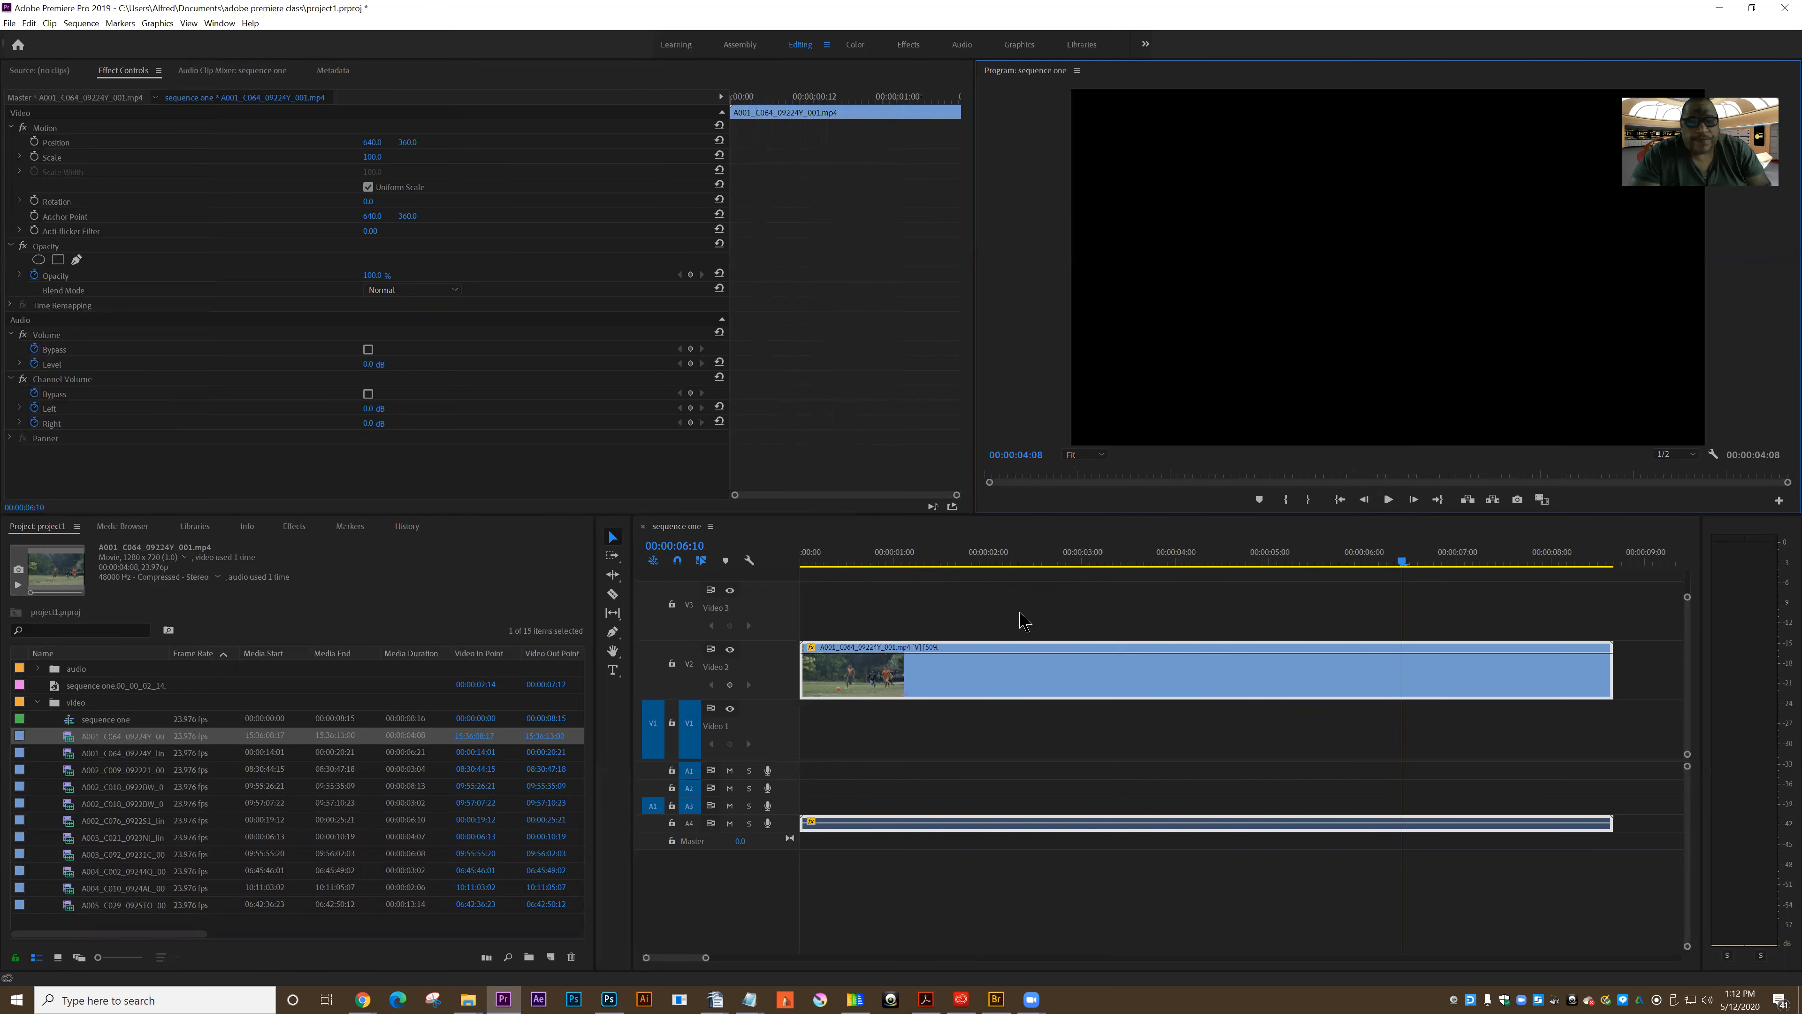
# Speed up the clip on Video 2 to 150% with Speed/Duration.
pyautogui.rightClick(1014, 662)
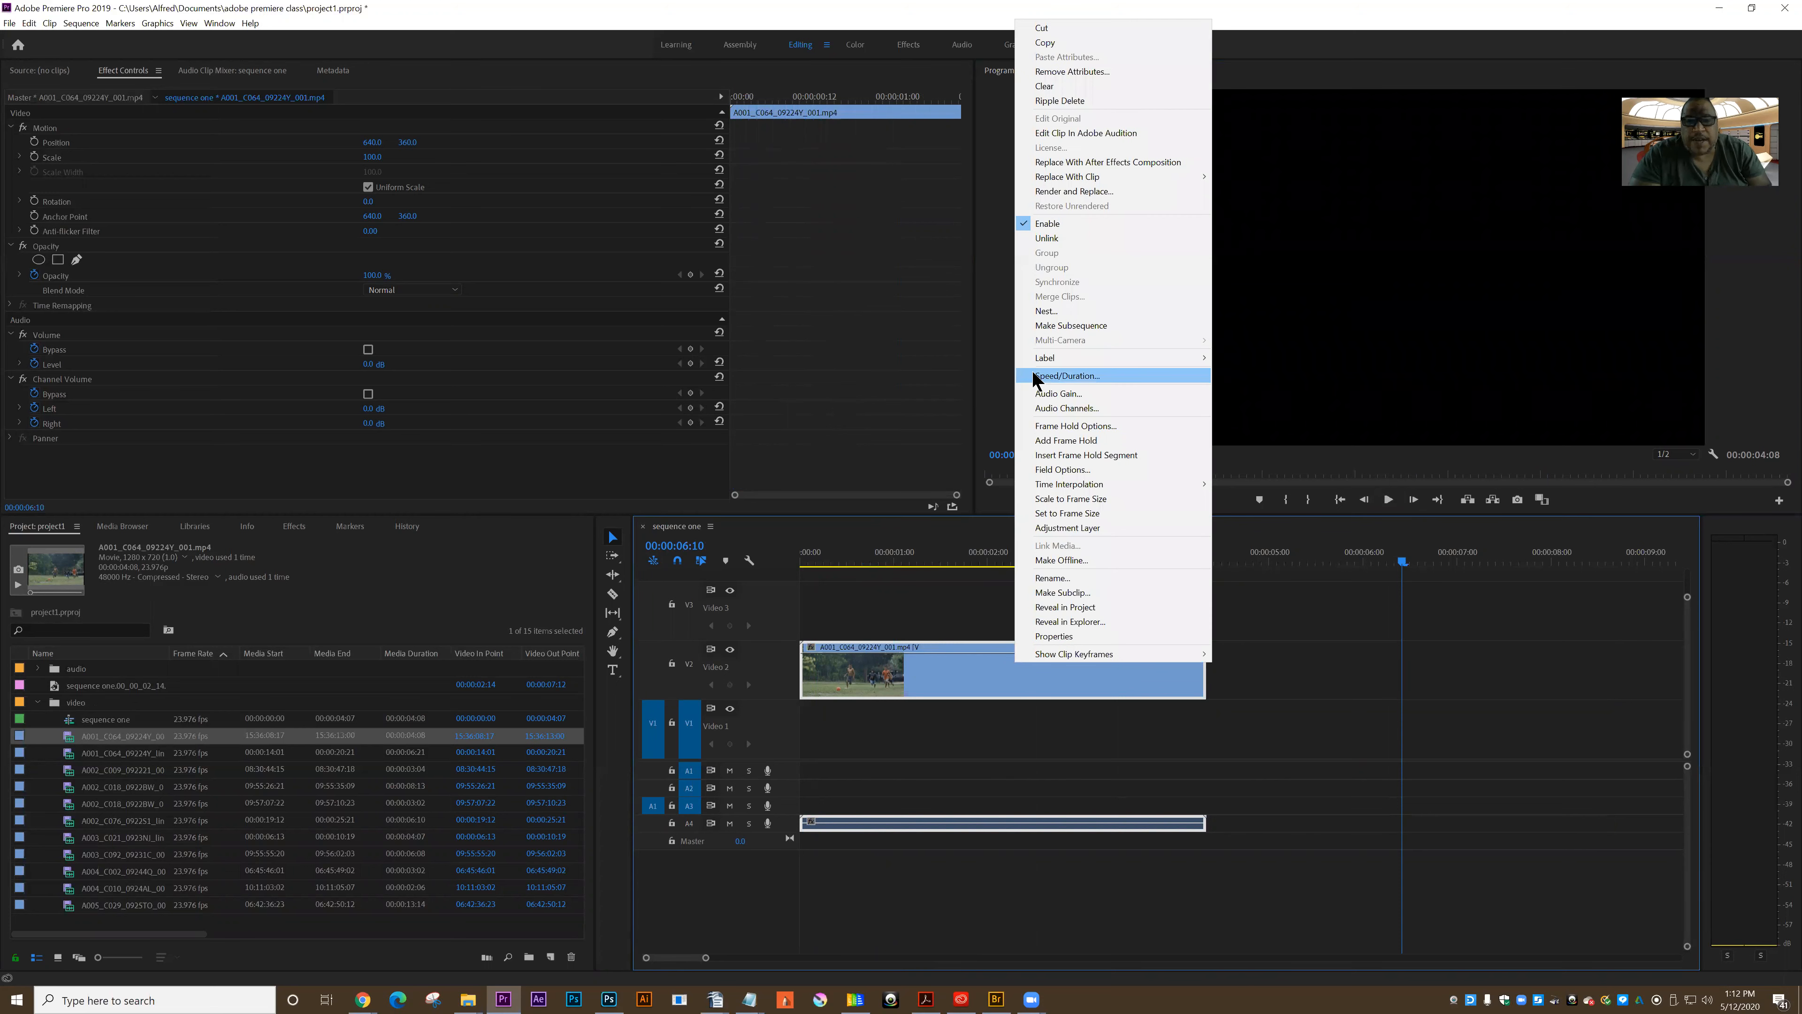
pyautogui.click(1064, 376)
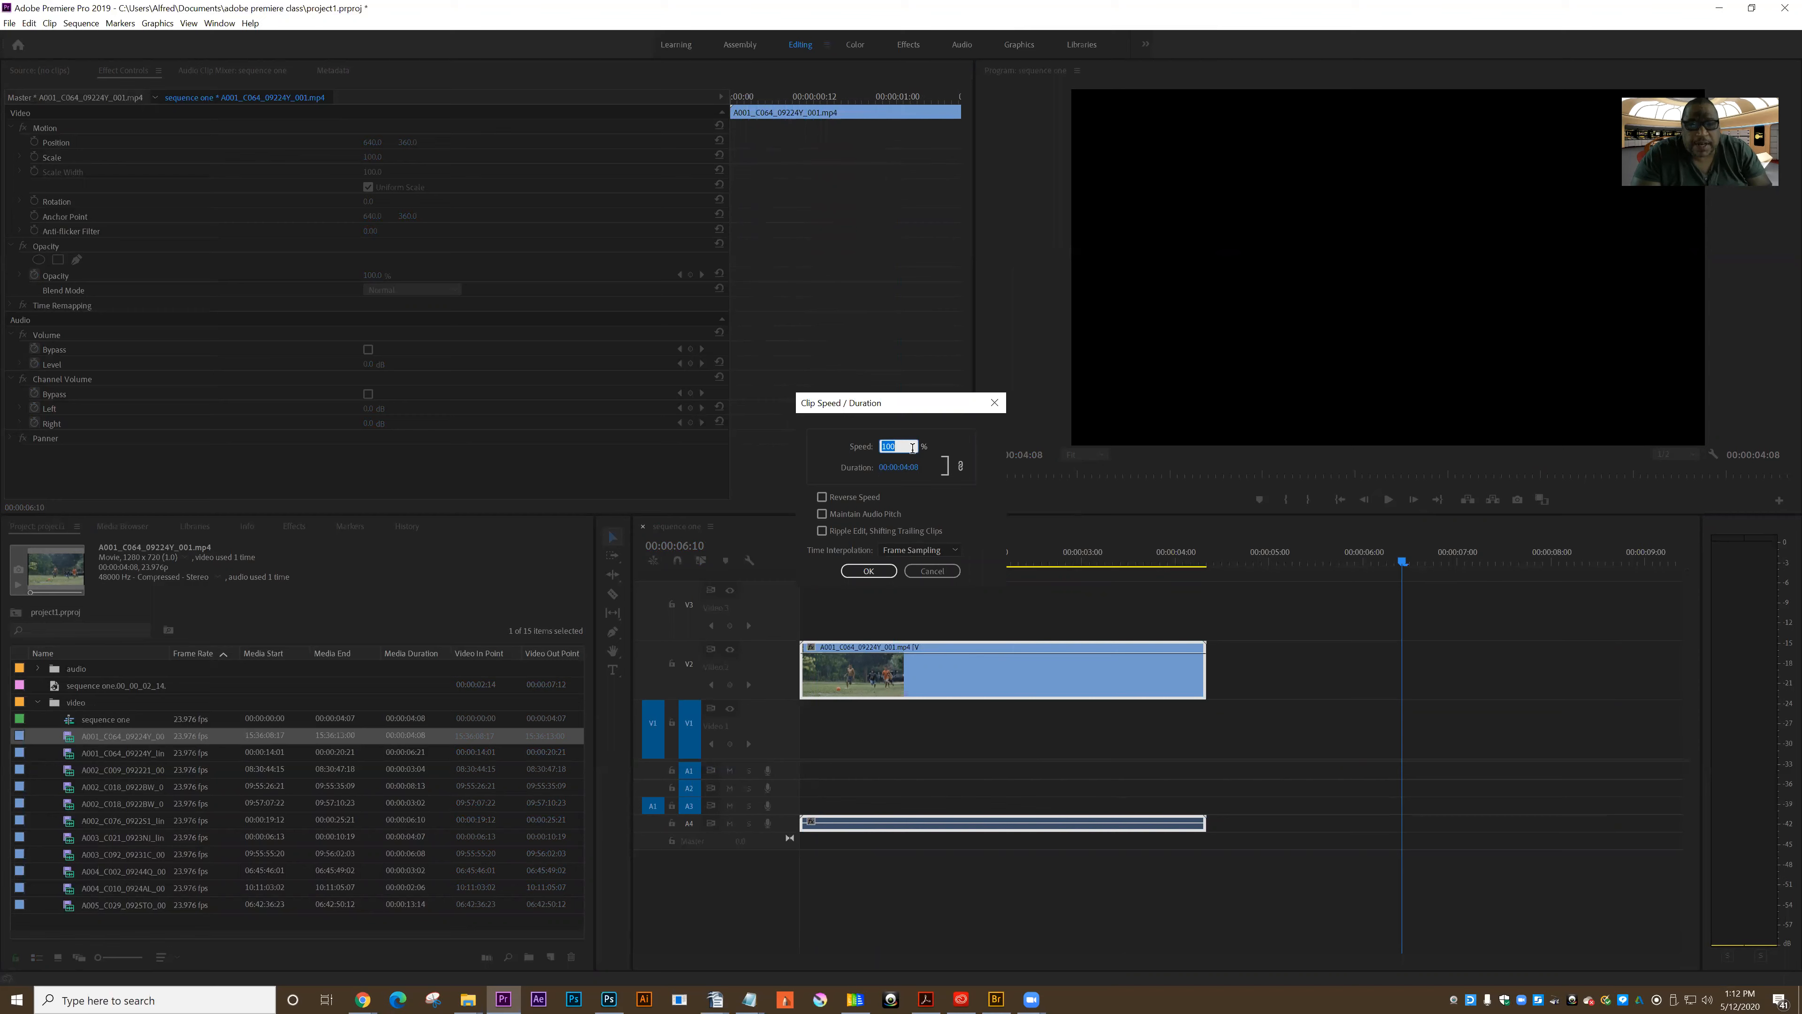
pyautogui.write('1')
pyautogui.click(868, 570)
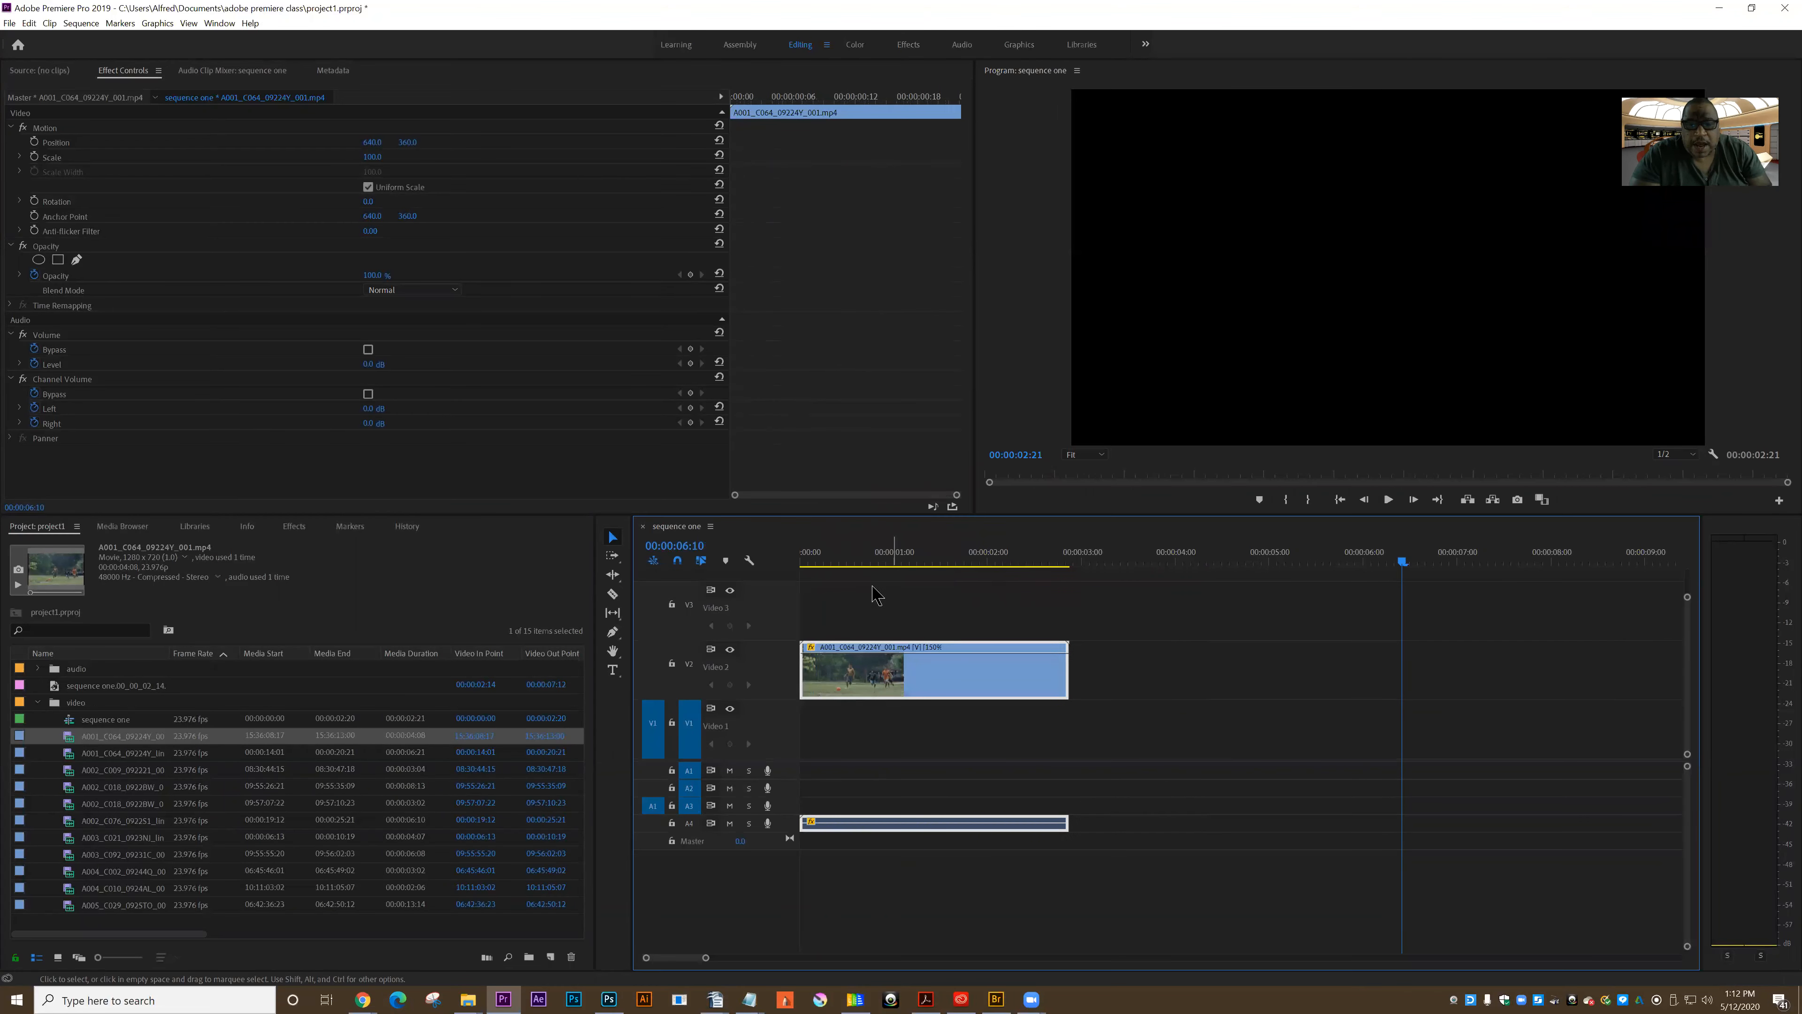
# Preview the sped-up clip from near its start, then undo the speed increase.
pyautogui.click(832, 558)
pyautogui.click(1389, 500)
pyautogui.click(1389, 500)
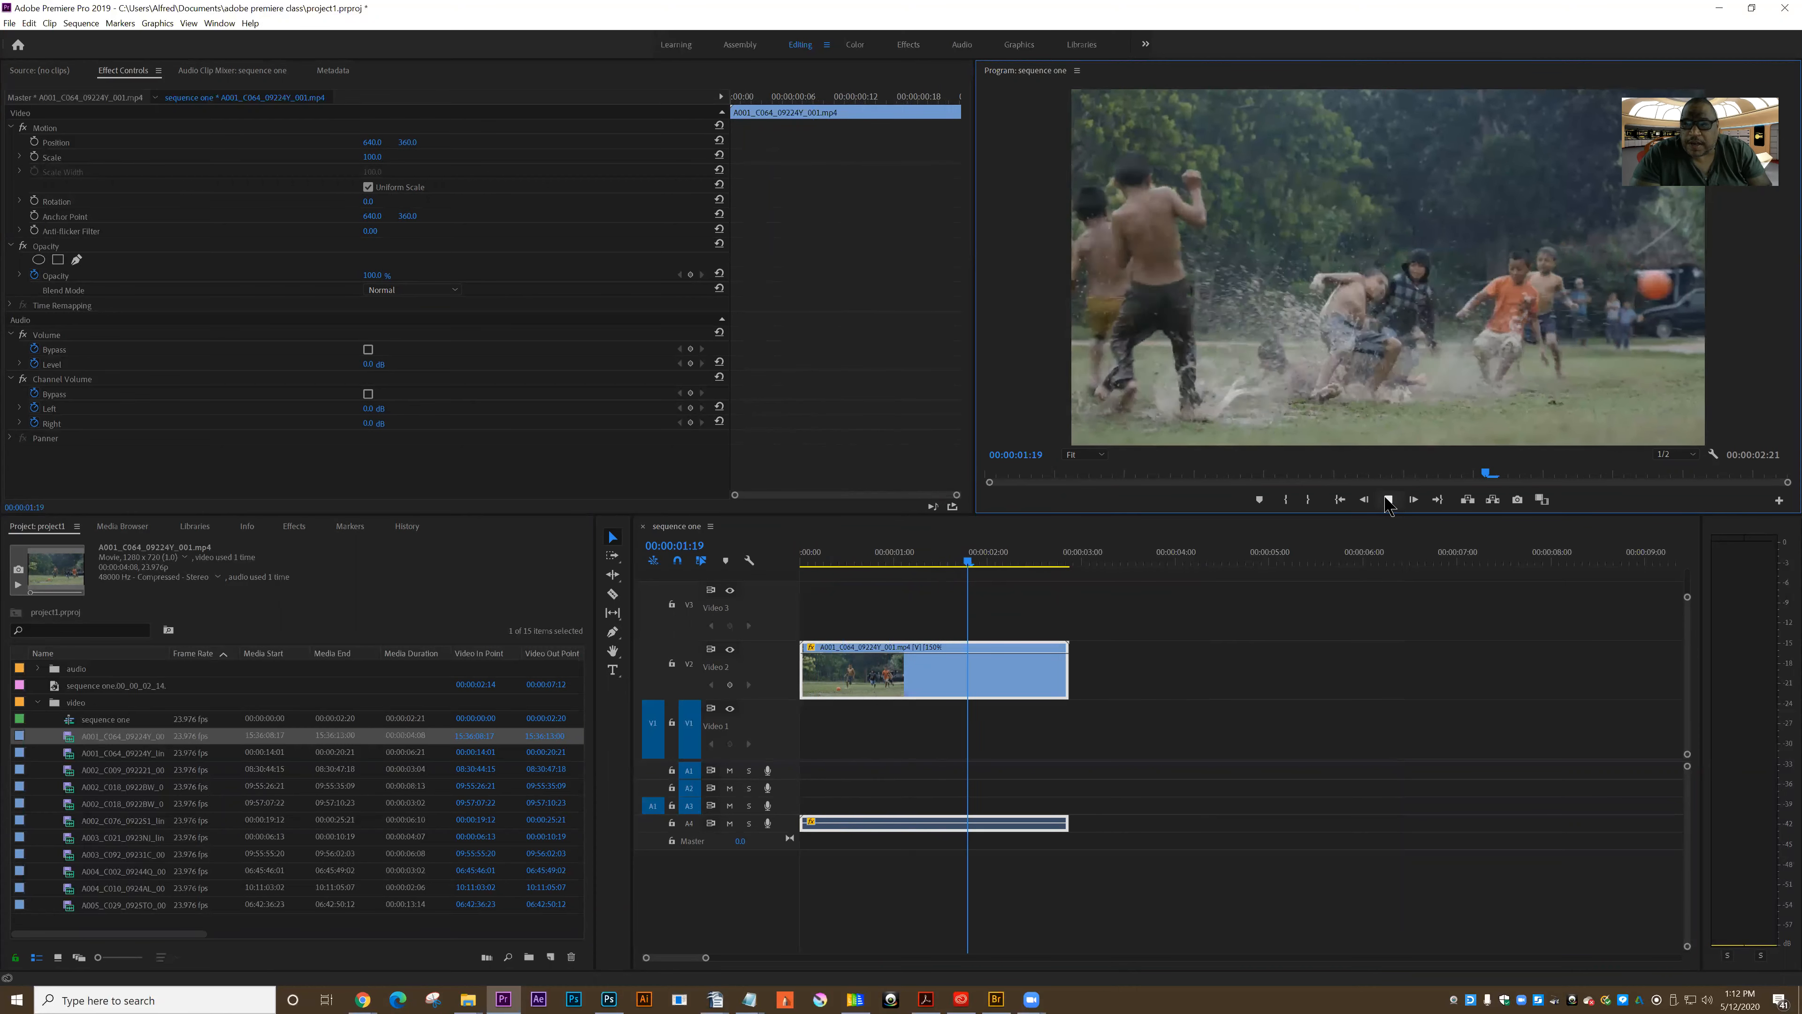
pyautogui.click(997, 563)
pyautogui.click(910, 561)
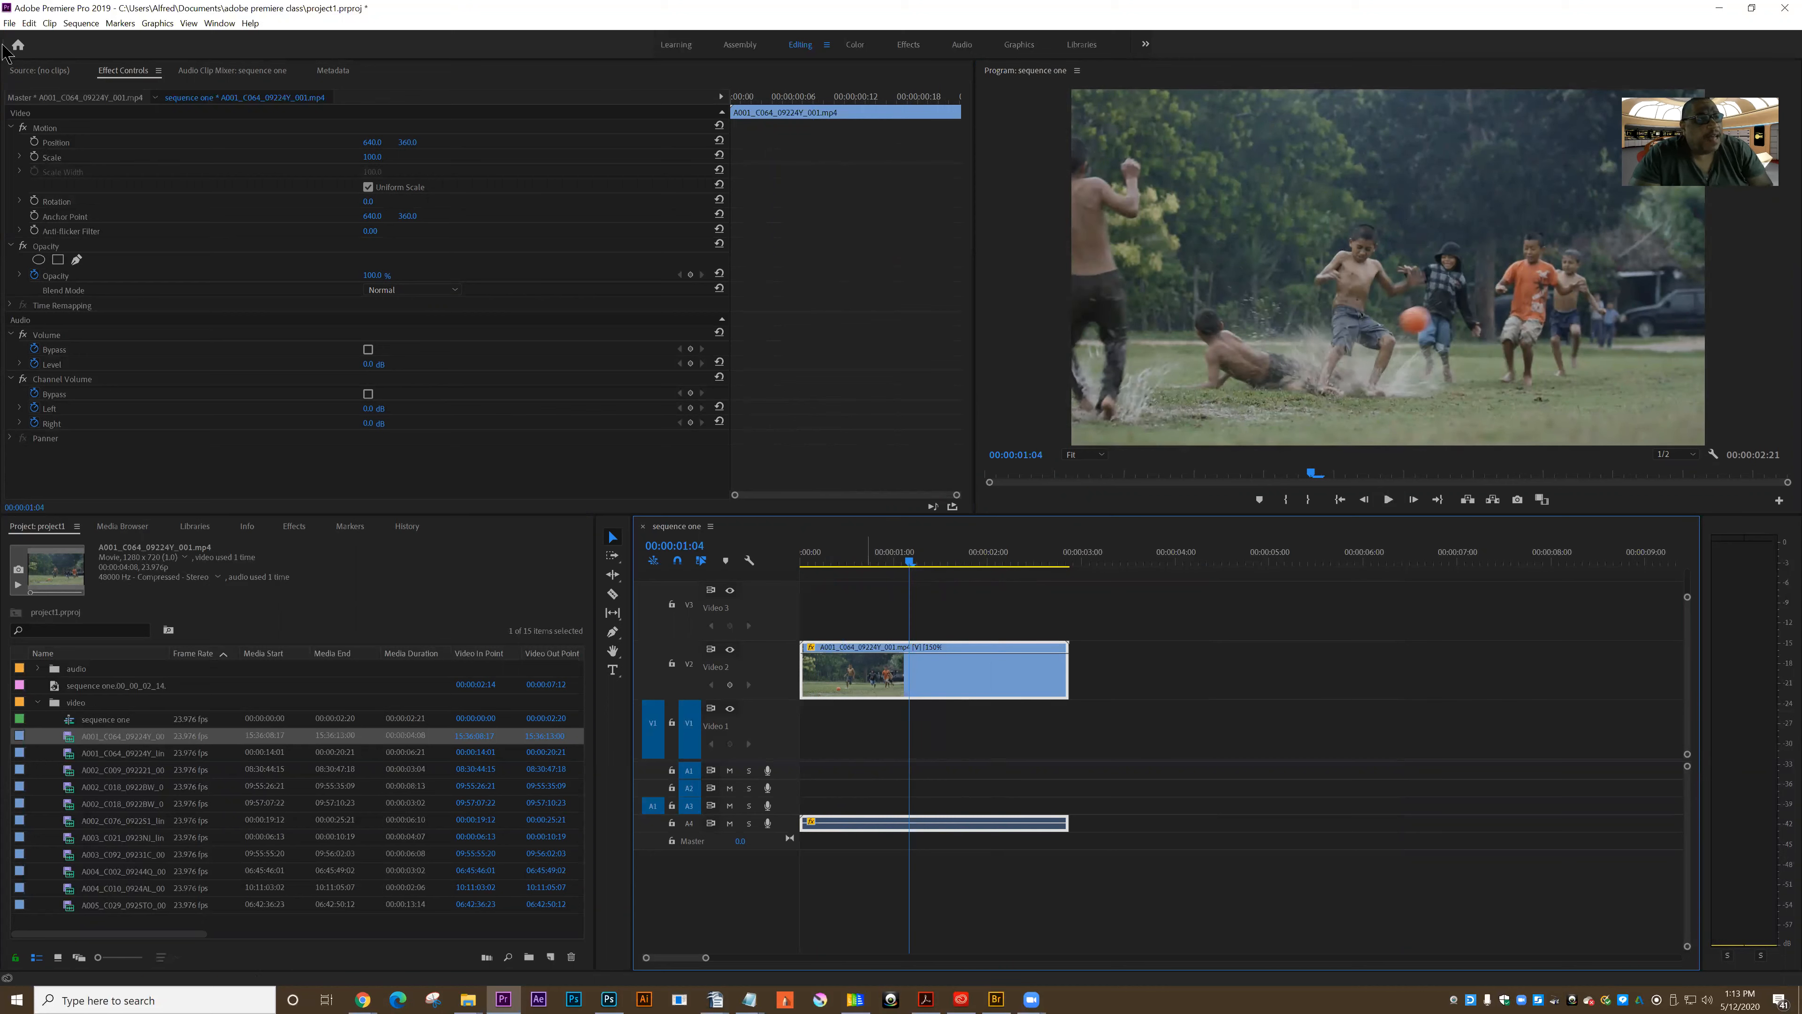
pyautogui.click(34, 22)
pyautogui.click(43, 40)
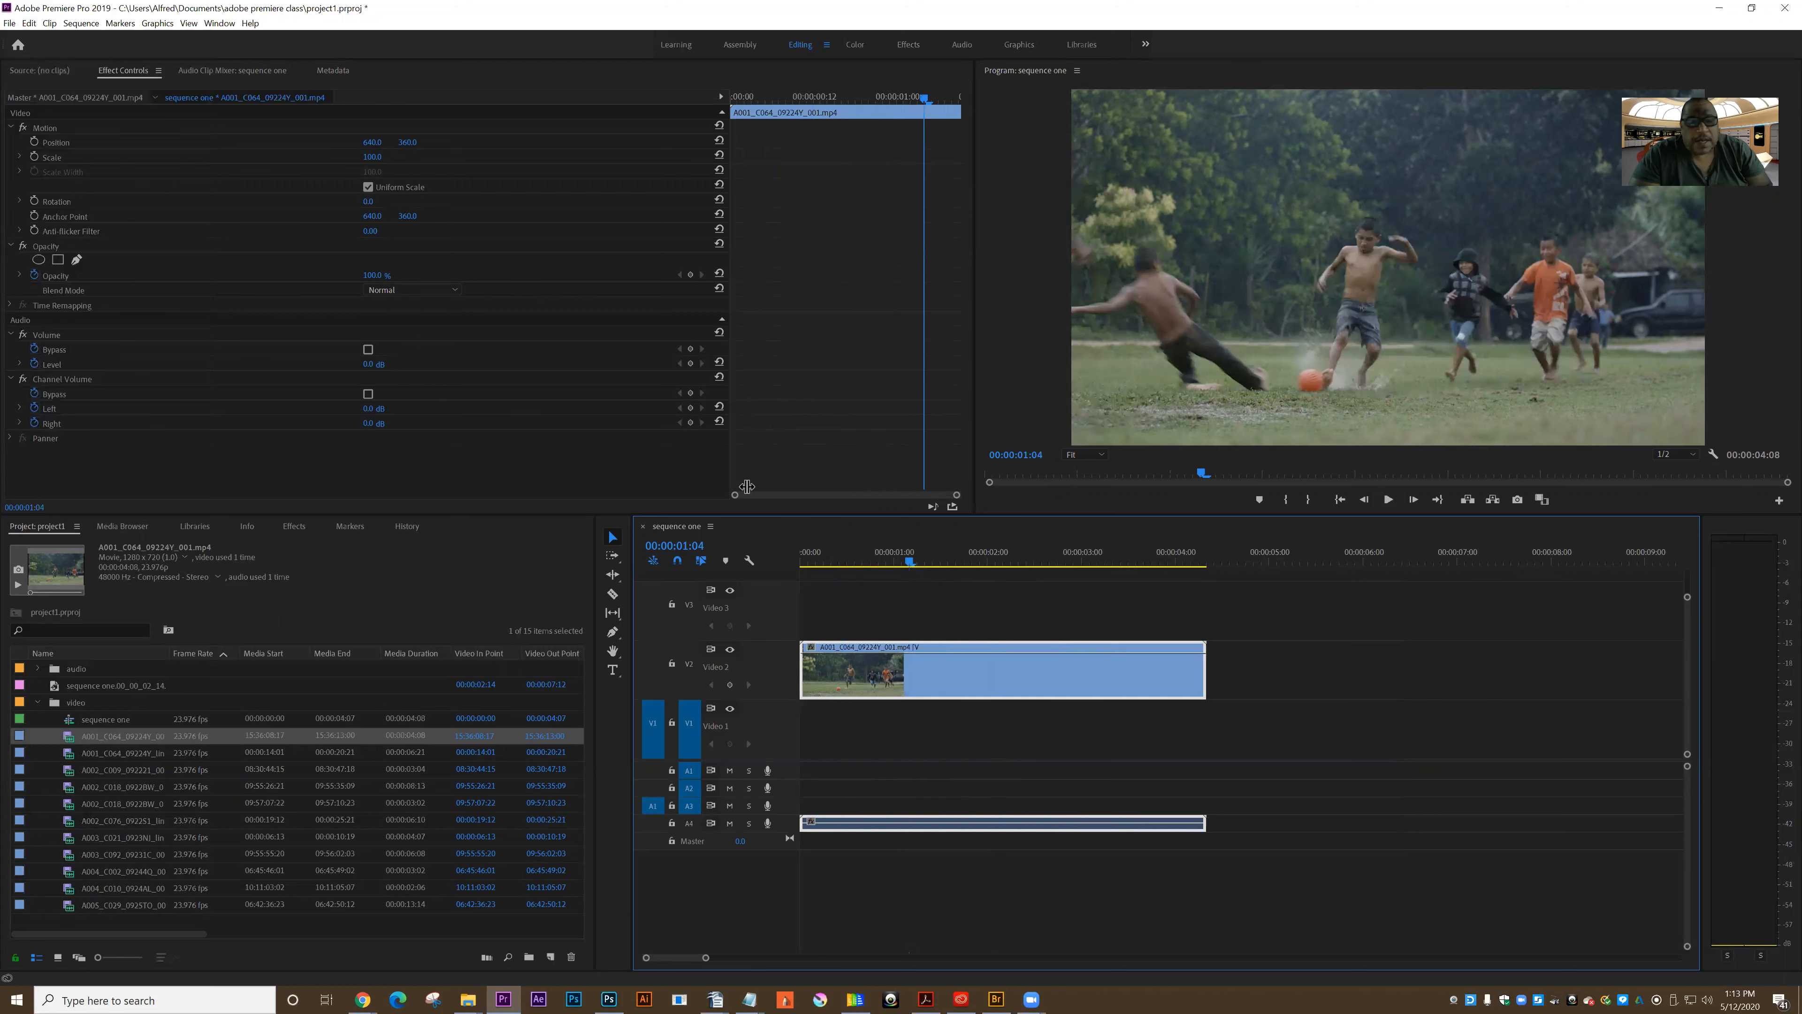
# Show the Time Remapping speed keyframes on the Video 2 clip.
pyautogui.rightClick(1015, 661)
pyautogui.moveTo(1069, 653)
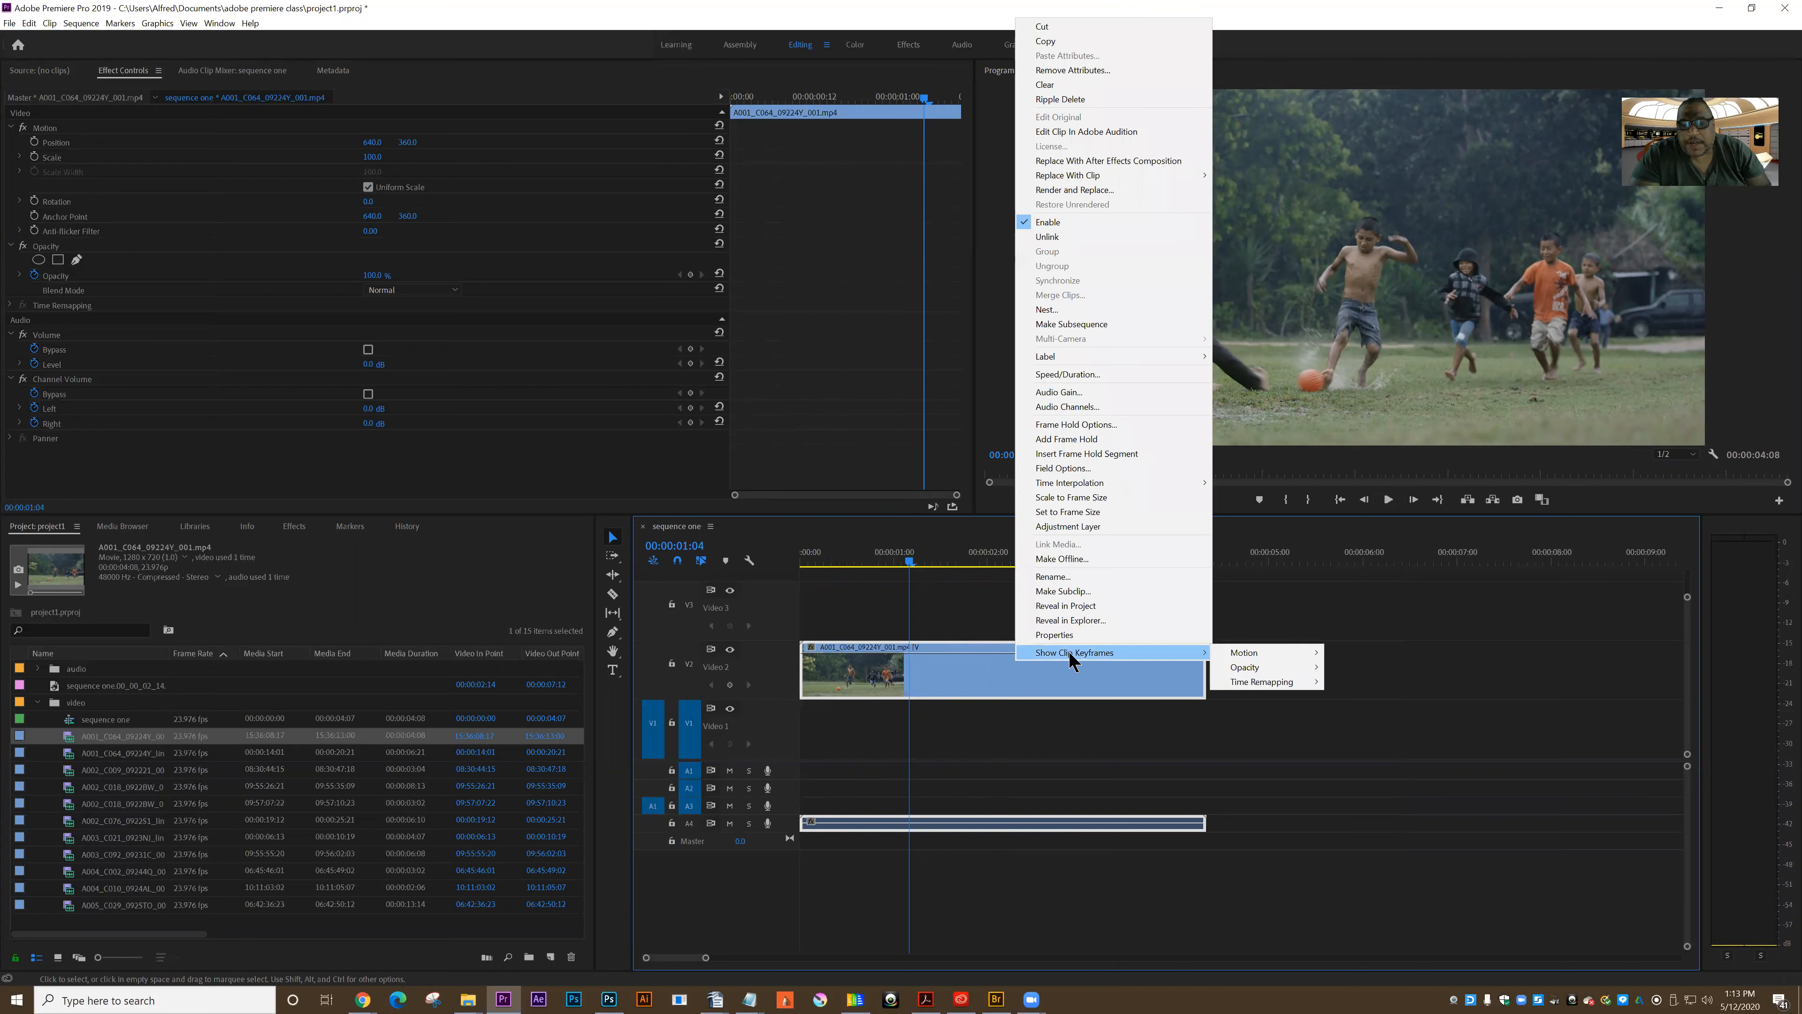
pyautogui.moveTo(1230, 650)
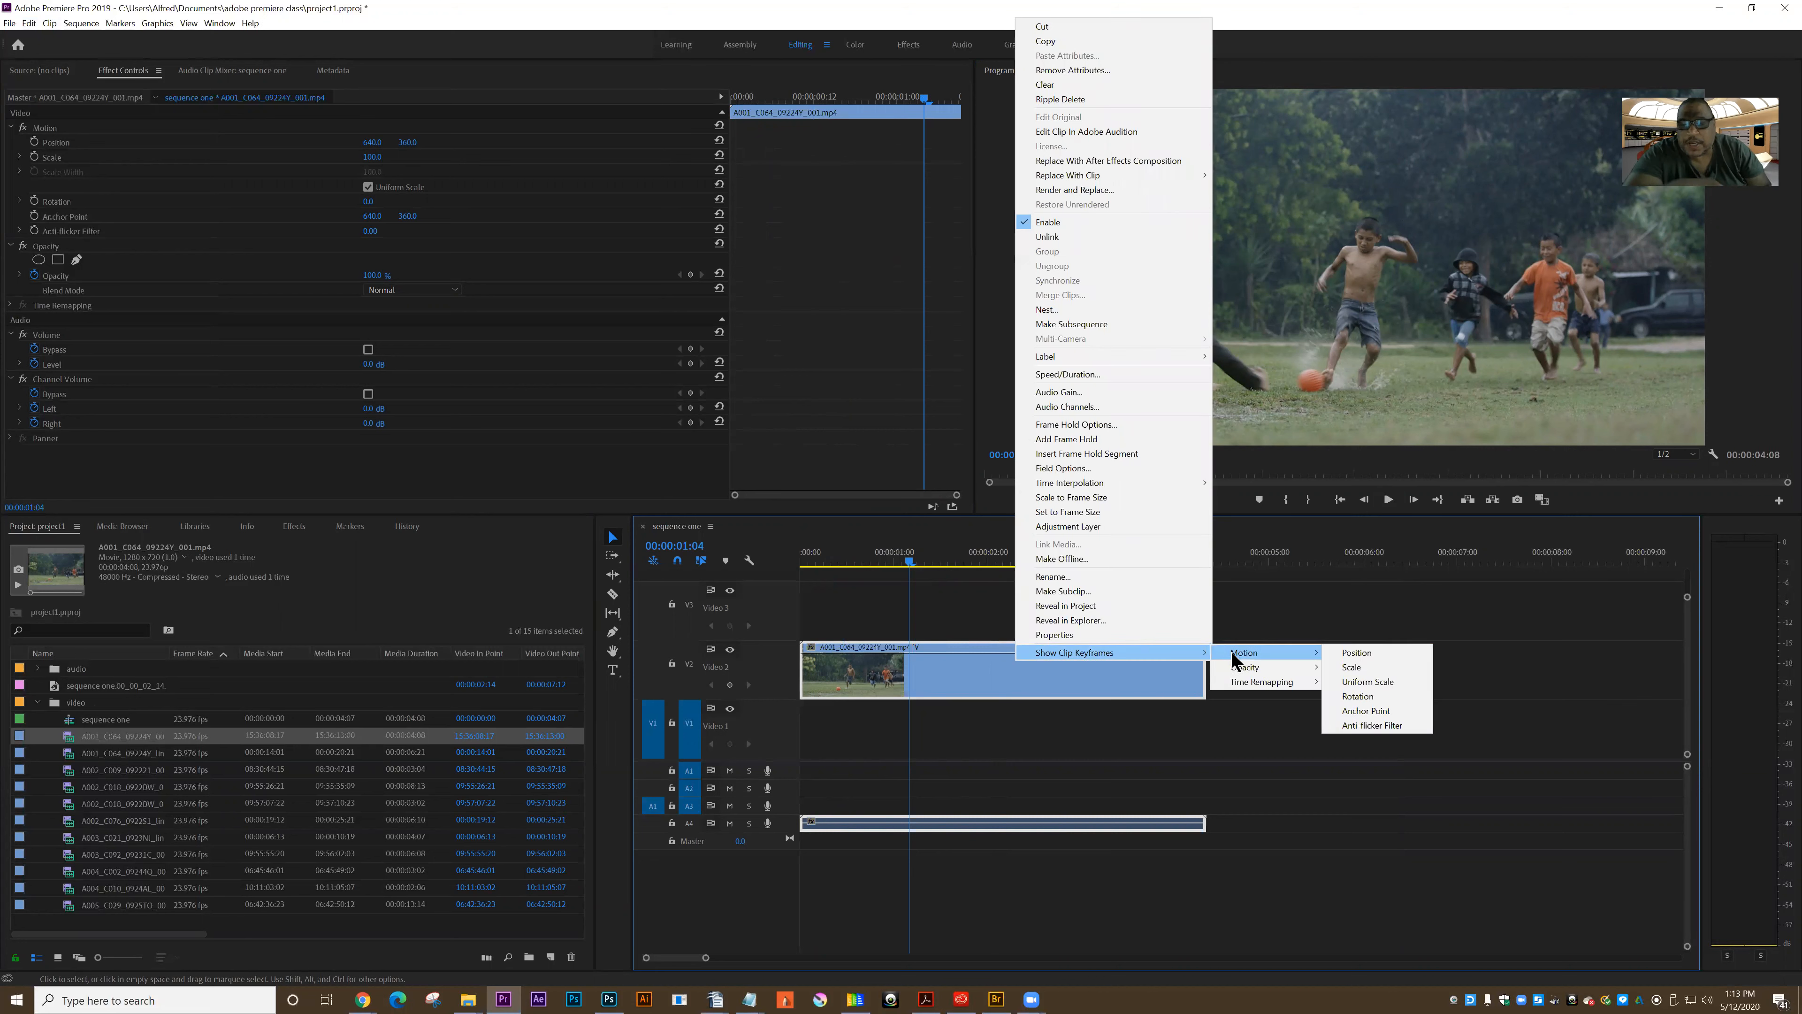
pyautogui.moveTo(1244, 686)
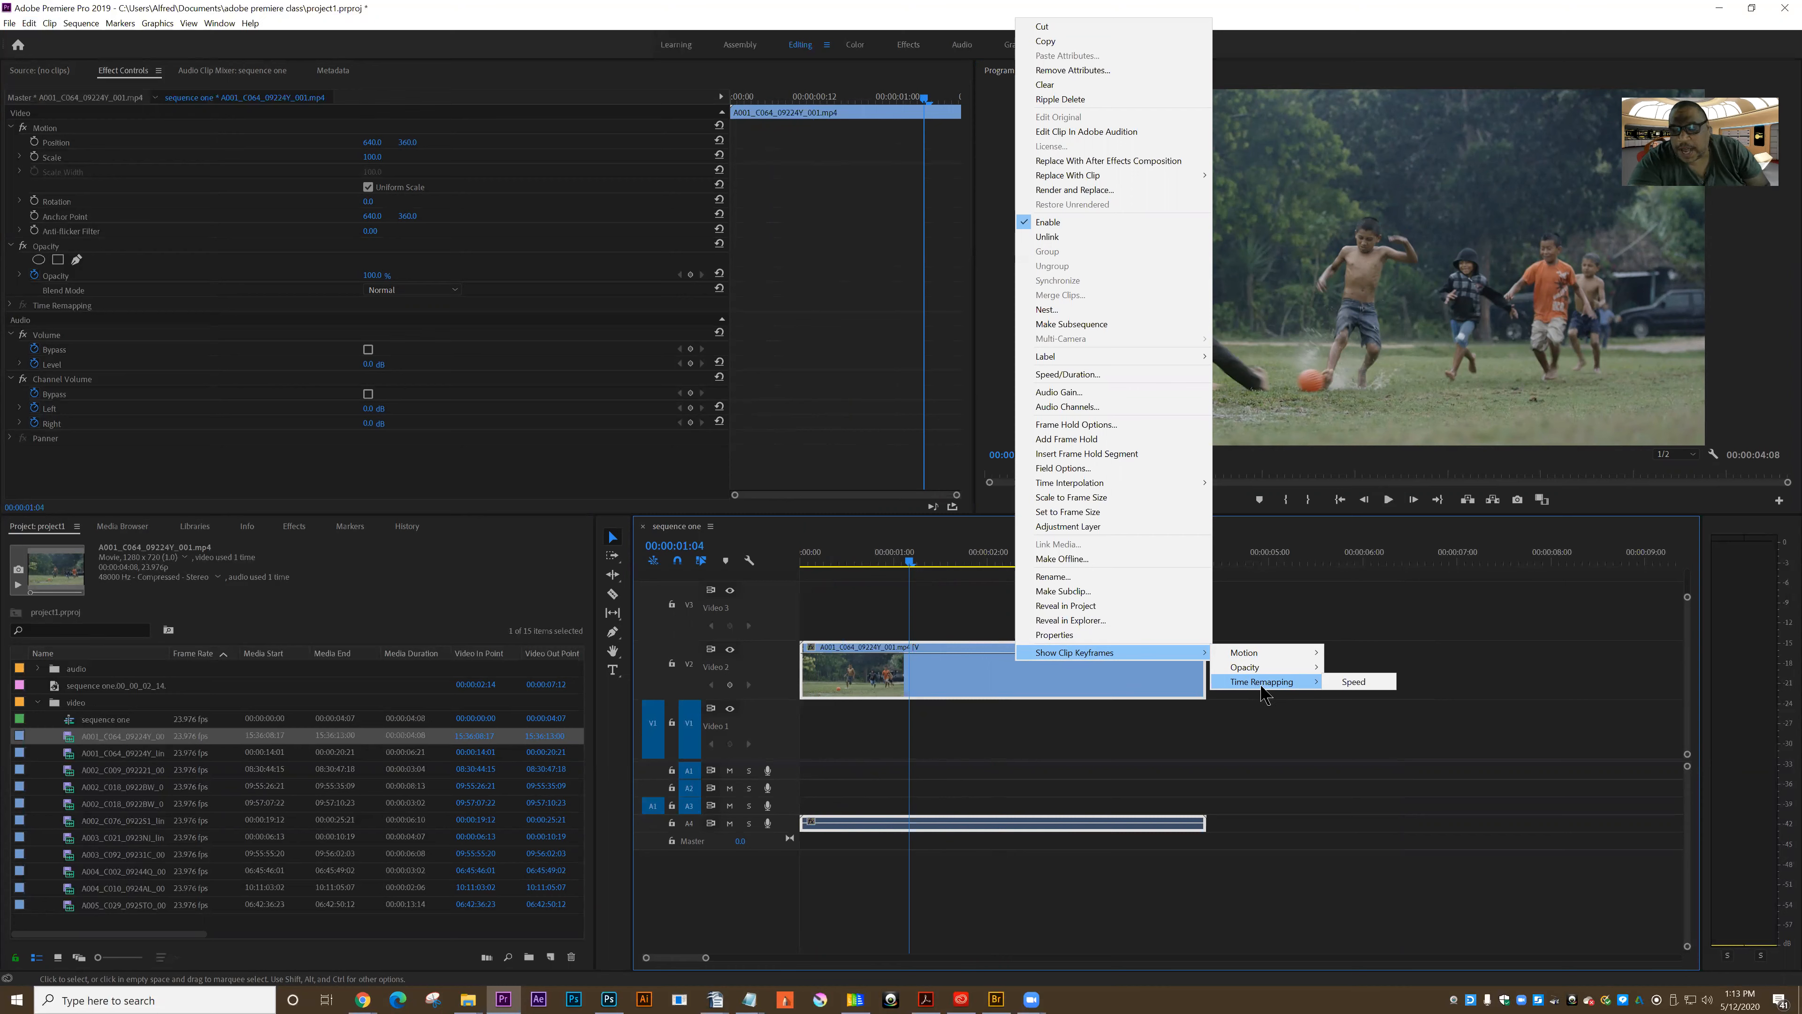
pyautogui.click(1353, 683)
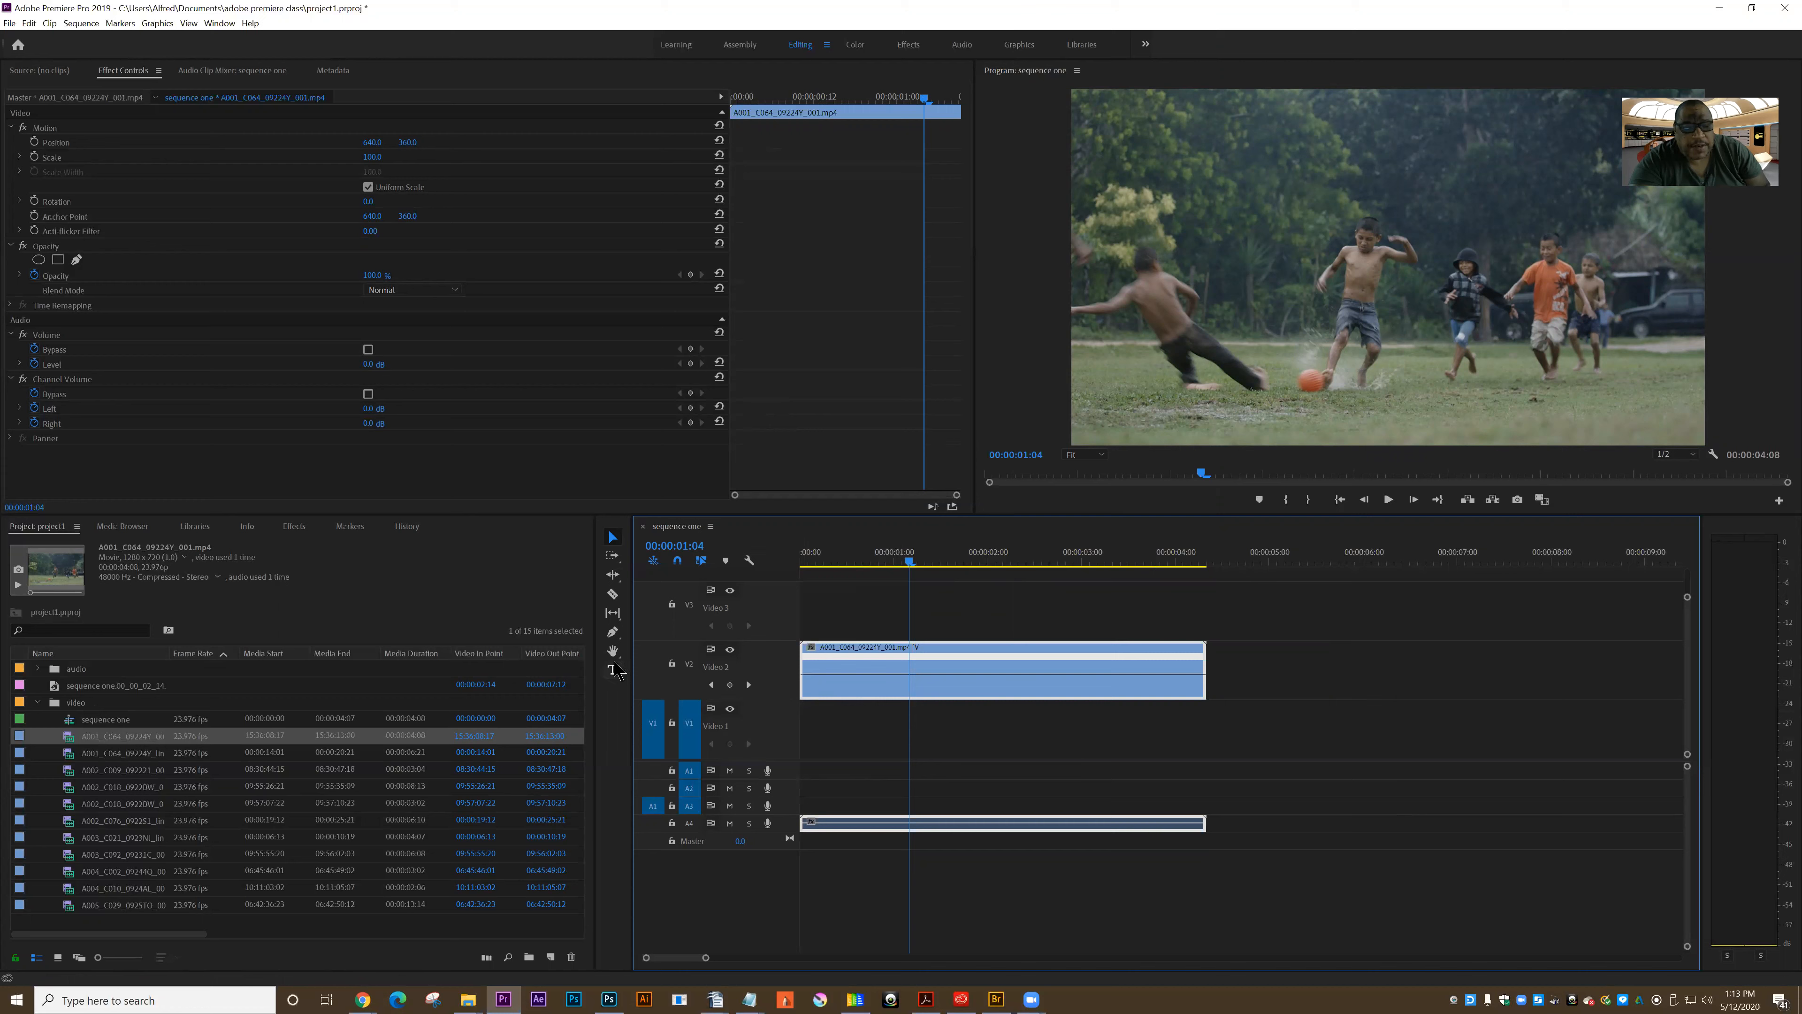
# Add three speed keyframes along the clip's speed line with the Pen tool and slow the segments after the second and third keyframes.
pyautogui.click(612, 632)
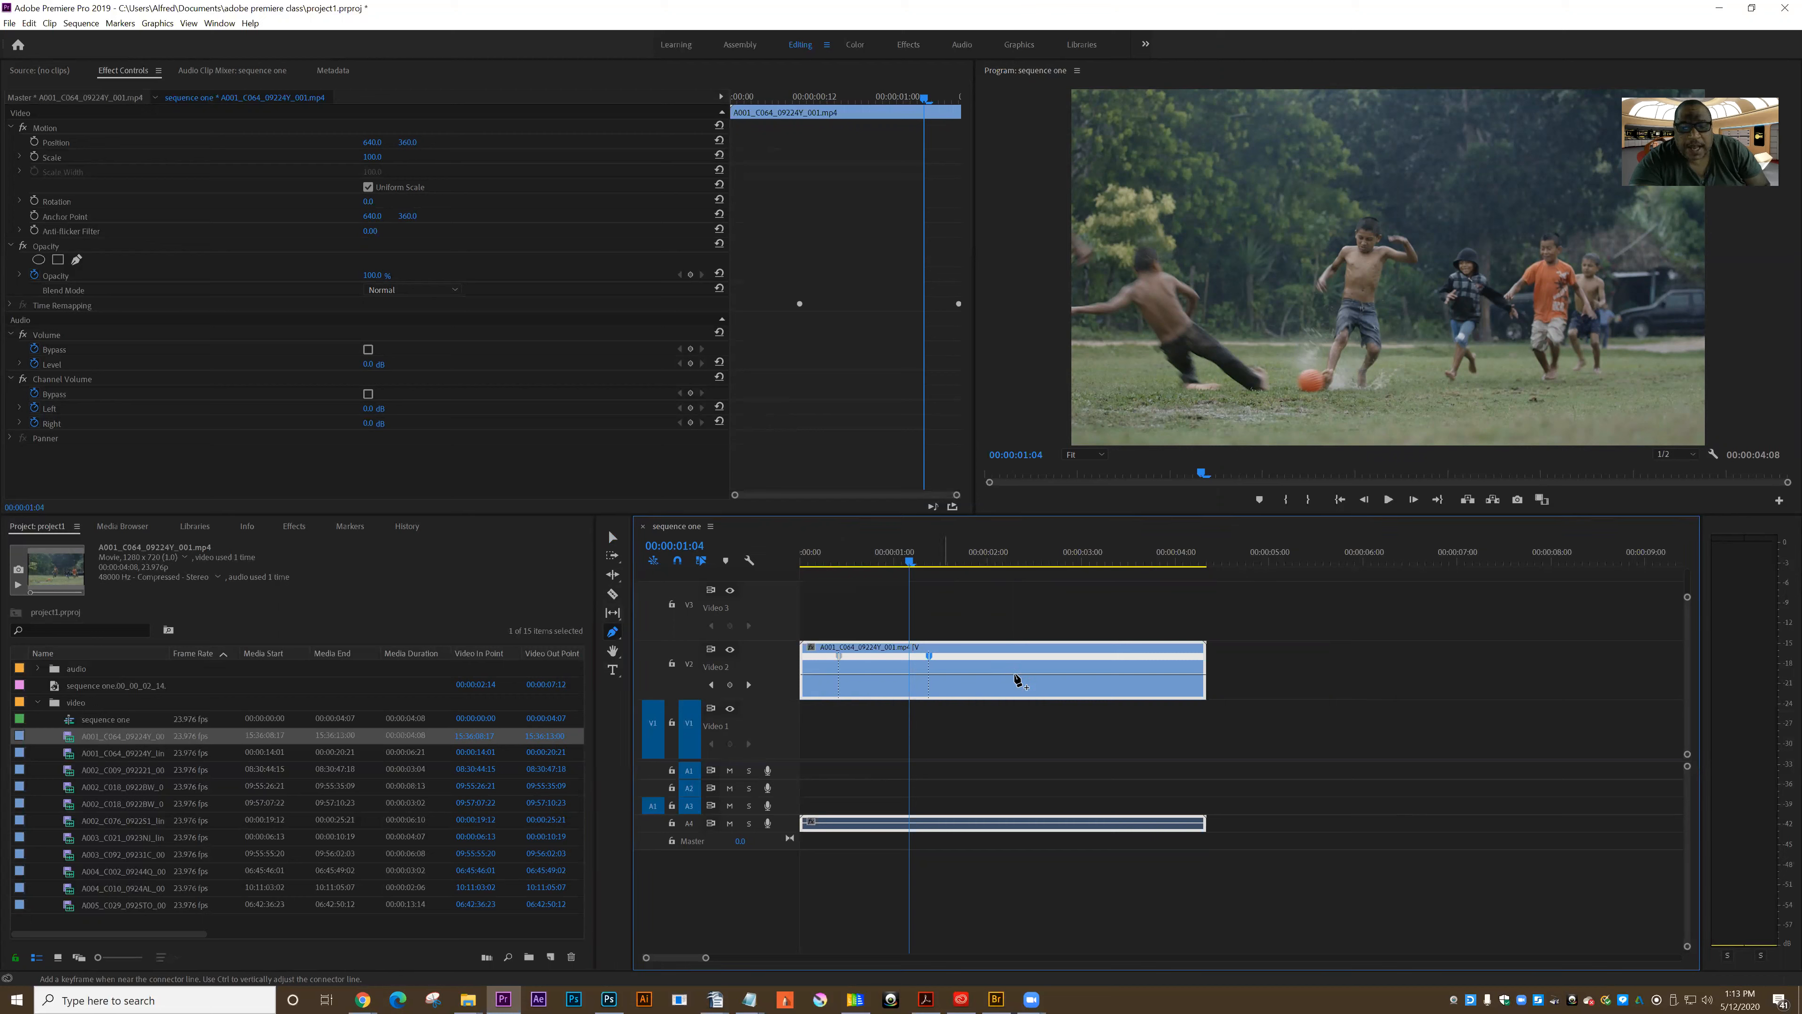
pyautogui.click(1053, 677)
pyautogui.click(613, 539)
pyautogui.moveTo(1134, 673); pyautogui.dragTo(1133, 683)
pyautogui.moveTo(978, 675); pyautogui.dragTo(982, 691)
# Play the time-remapped clip from the beginning of the sequence to check the varying speeds.
pyautogui.click(805, 561)
pyautogui.click(1389, 500)
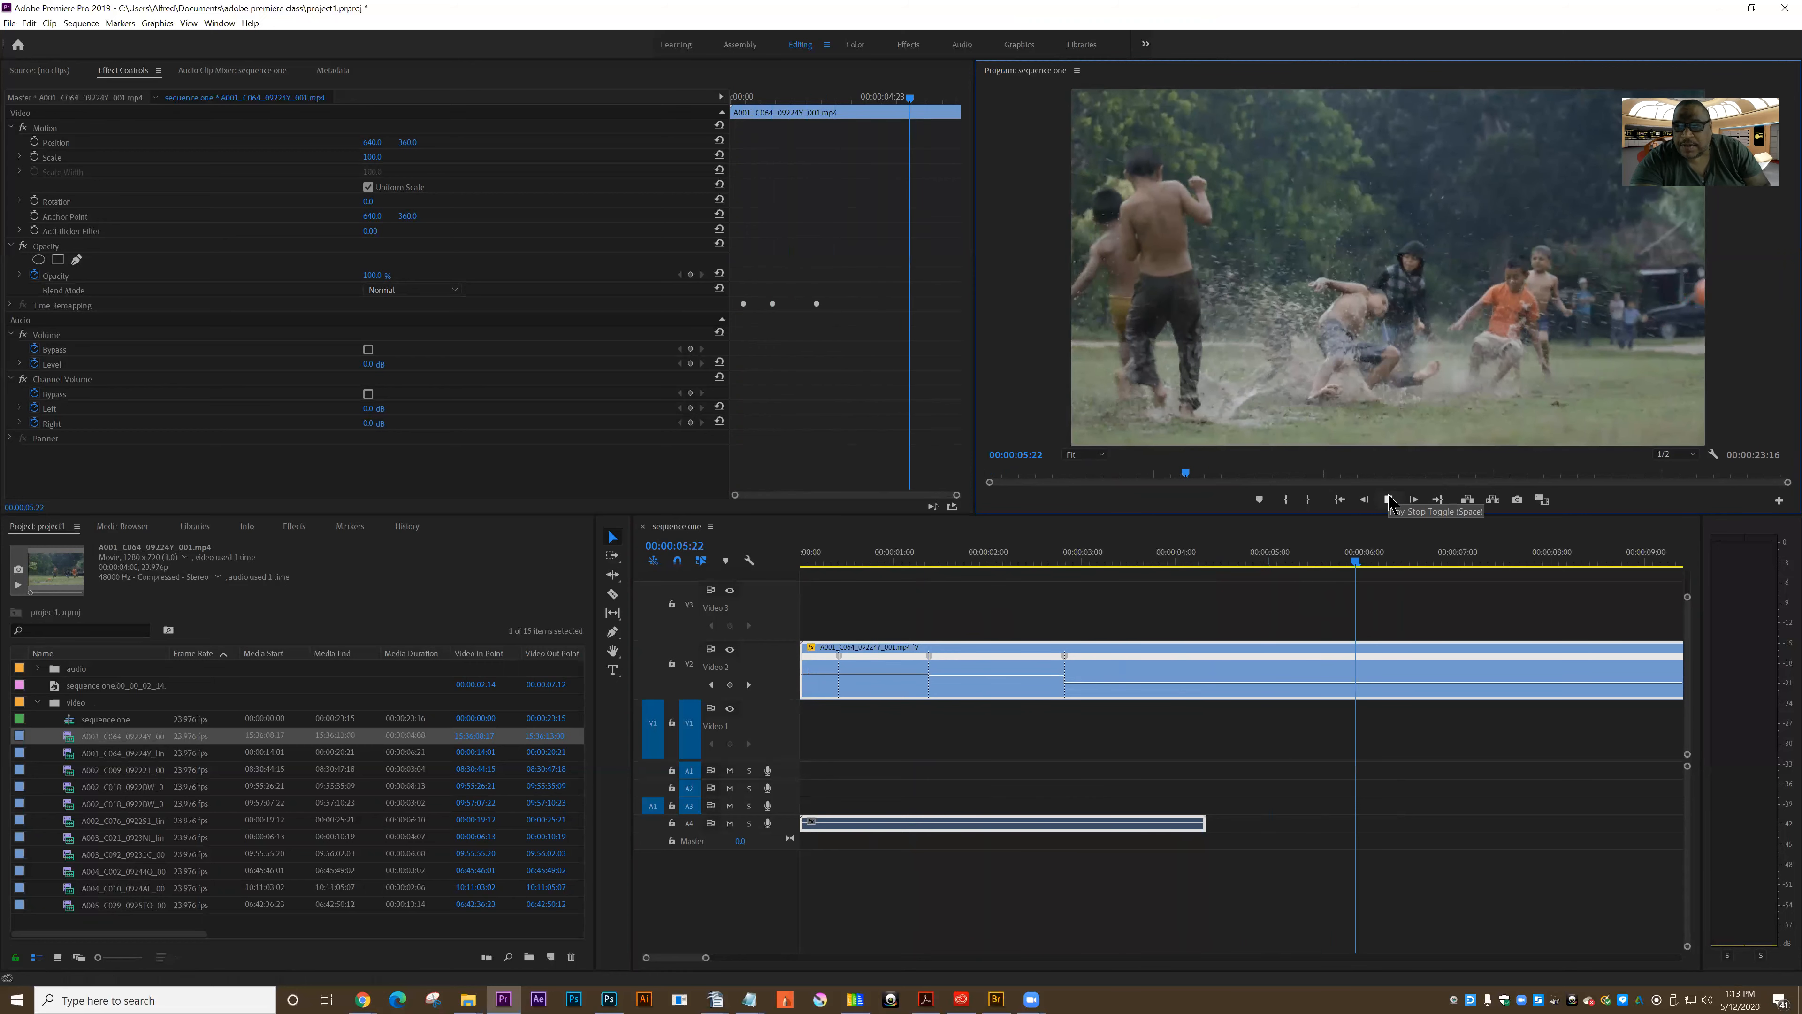
pyautogui.press('space')
# Raise the speed of the clip's last segment slightly and play the sequence again from the start.
pyautogui.click(1113, 678)
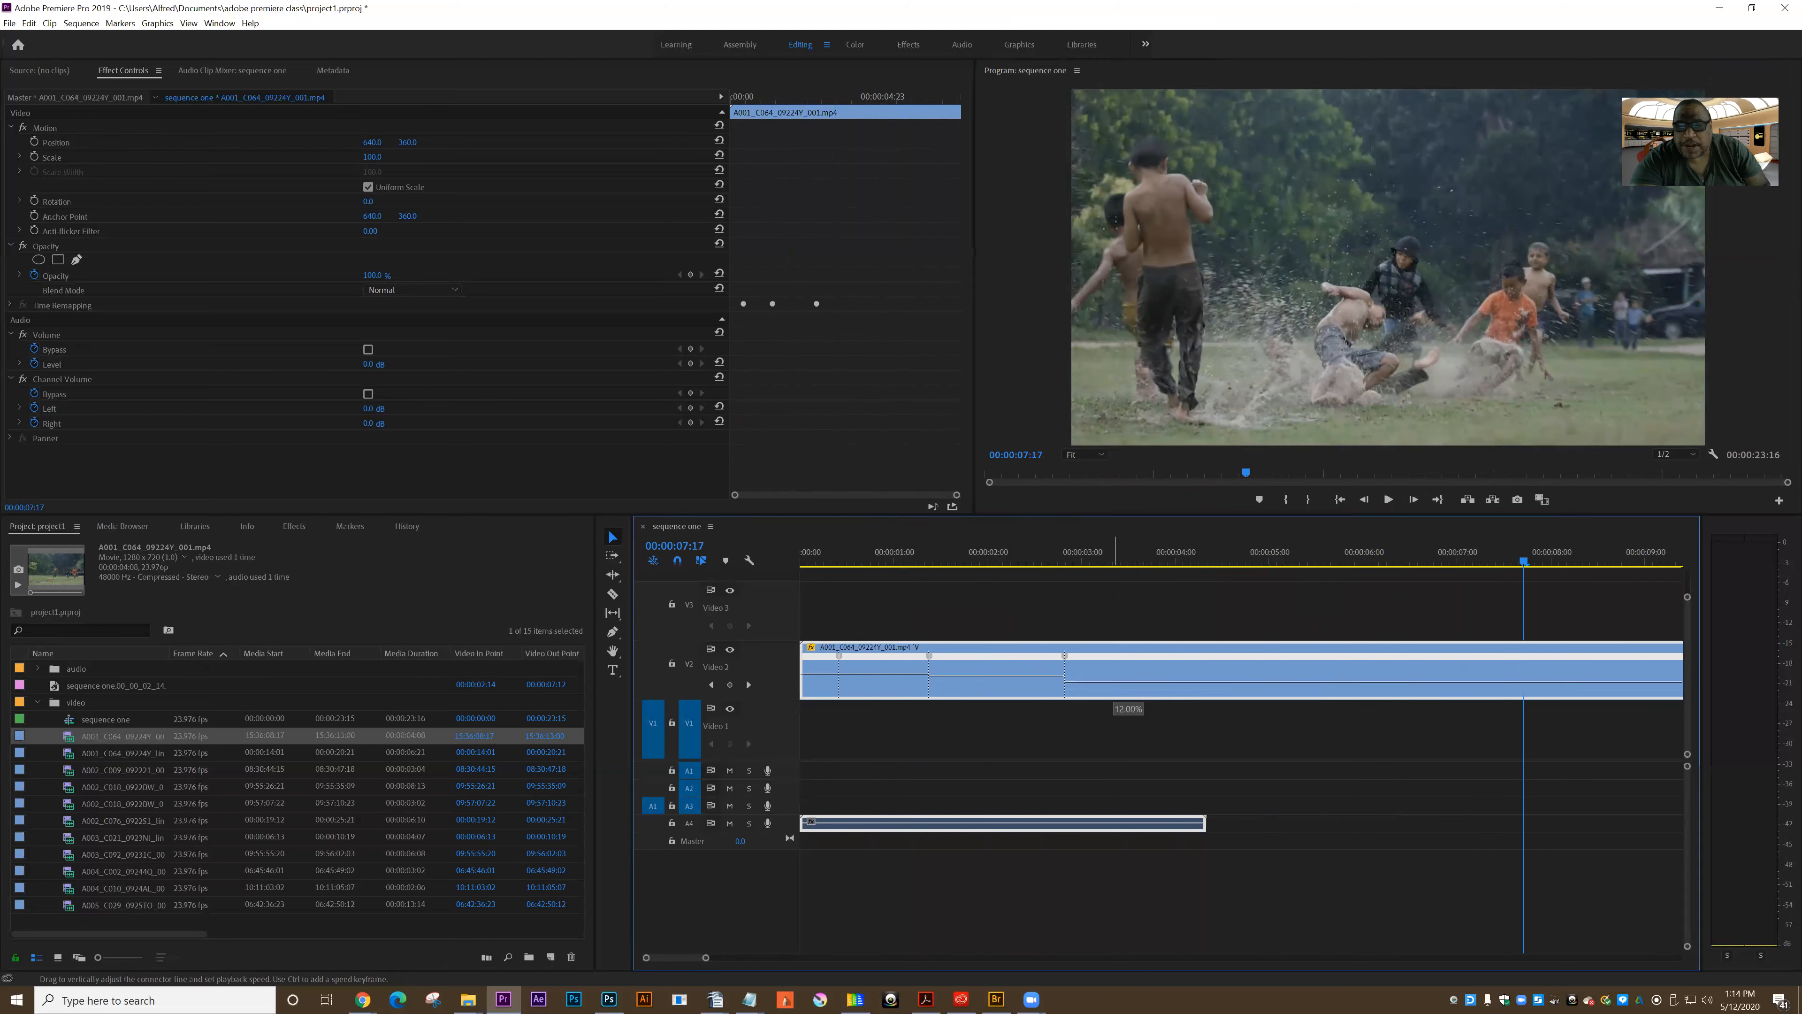
pyautogui.moveTo(1128, 683); pyautogui.dragTo(1128, 683)
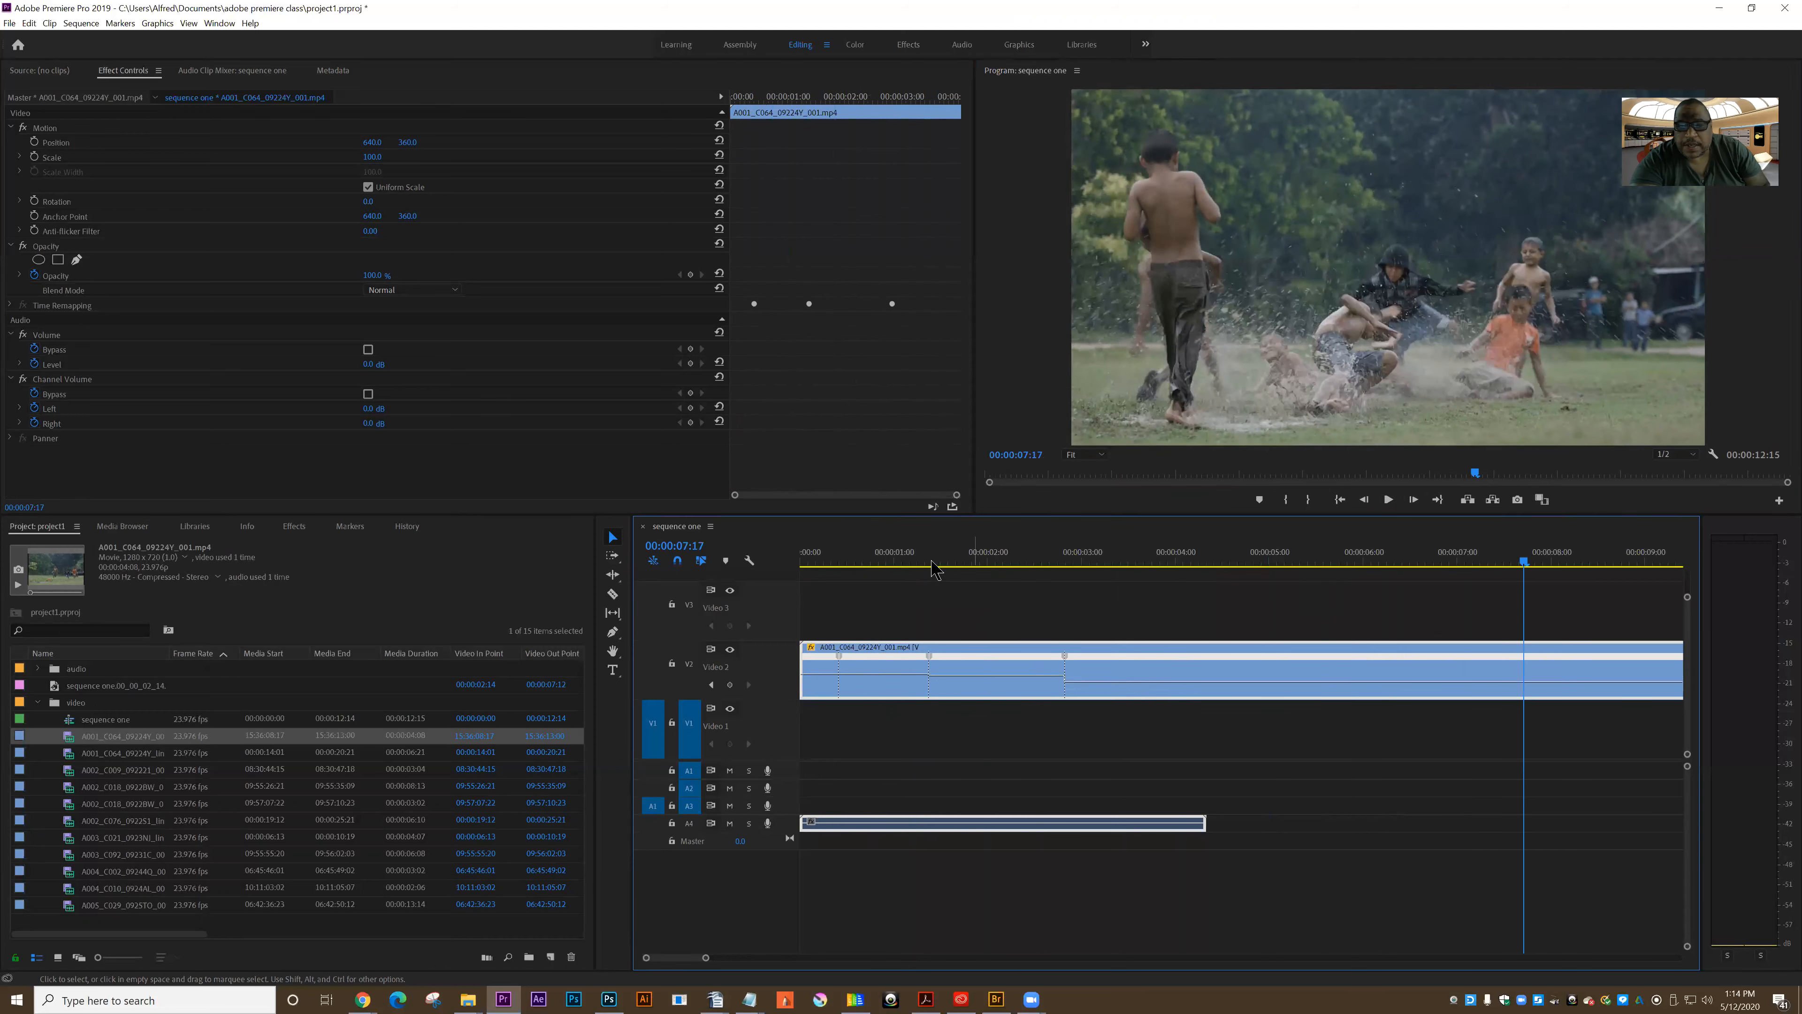
pyautogui.click(804, 557)
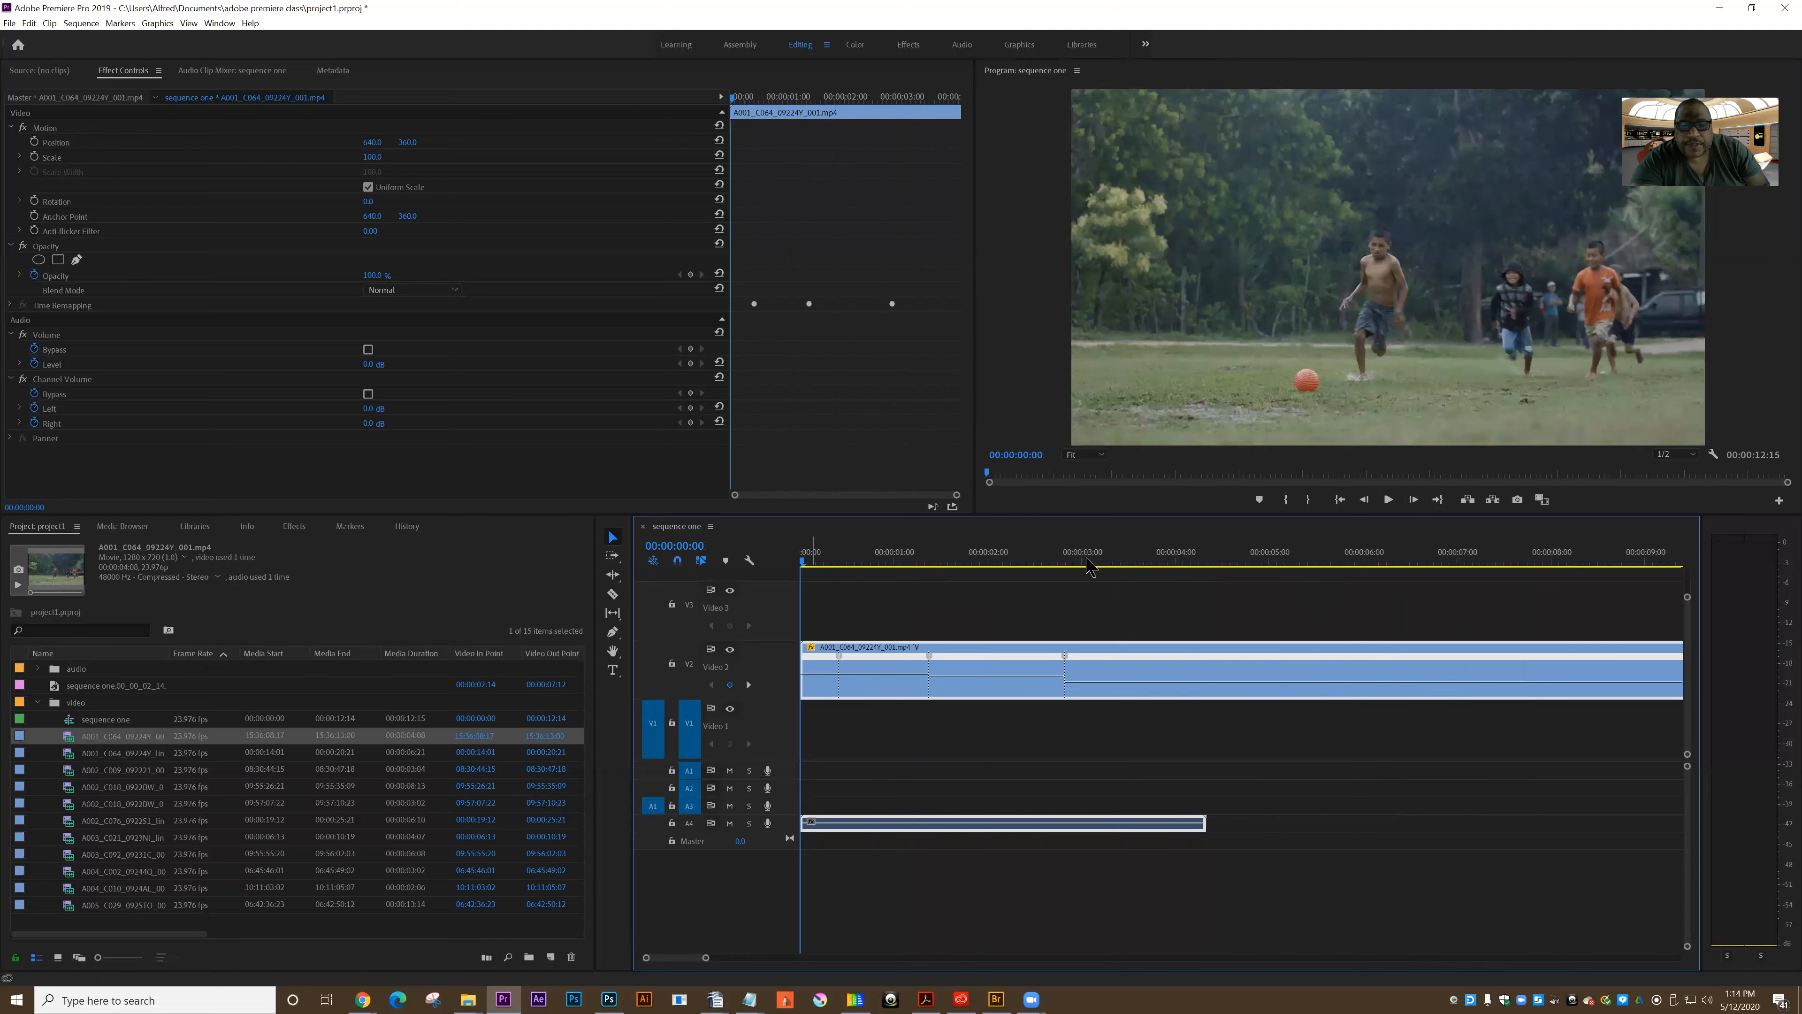
pyautogui.click(1388, 500)
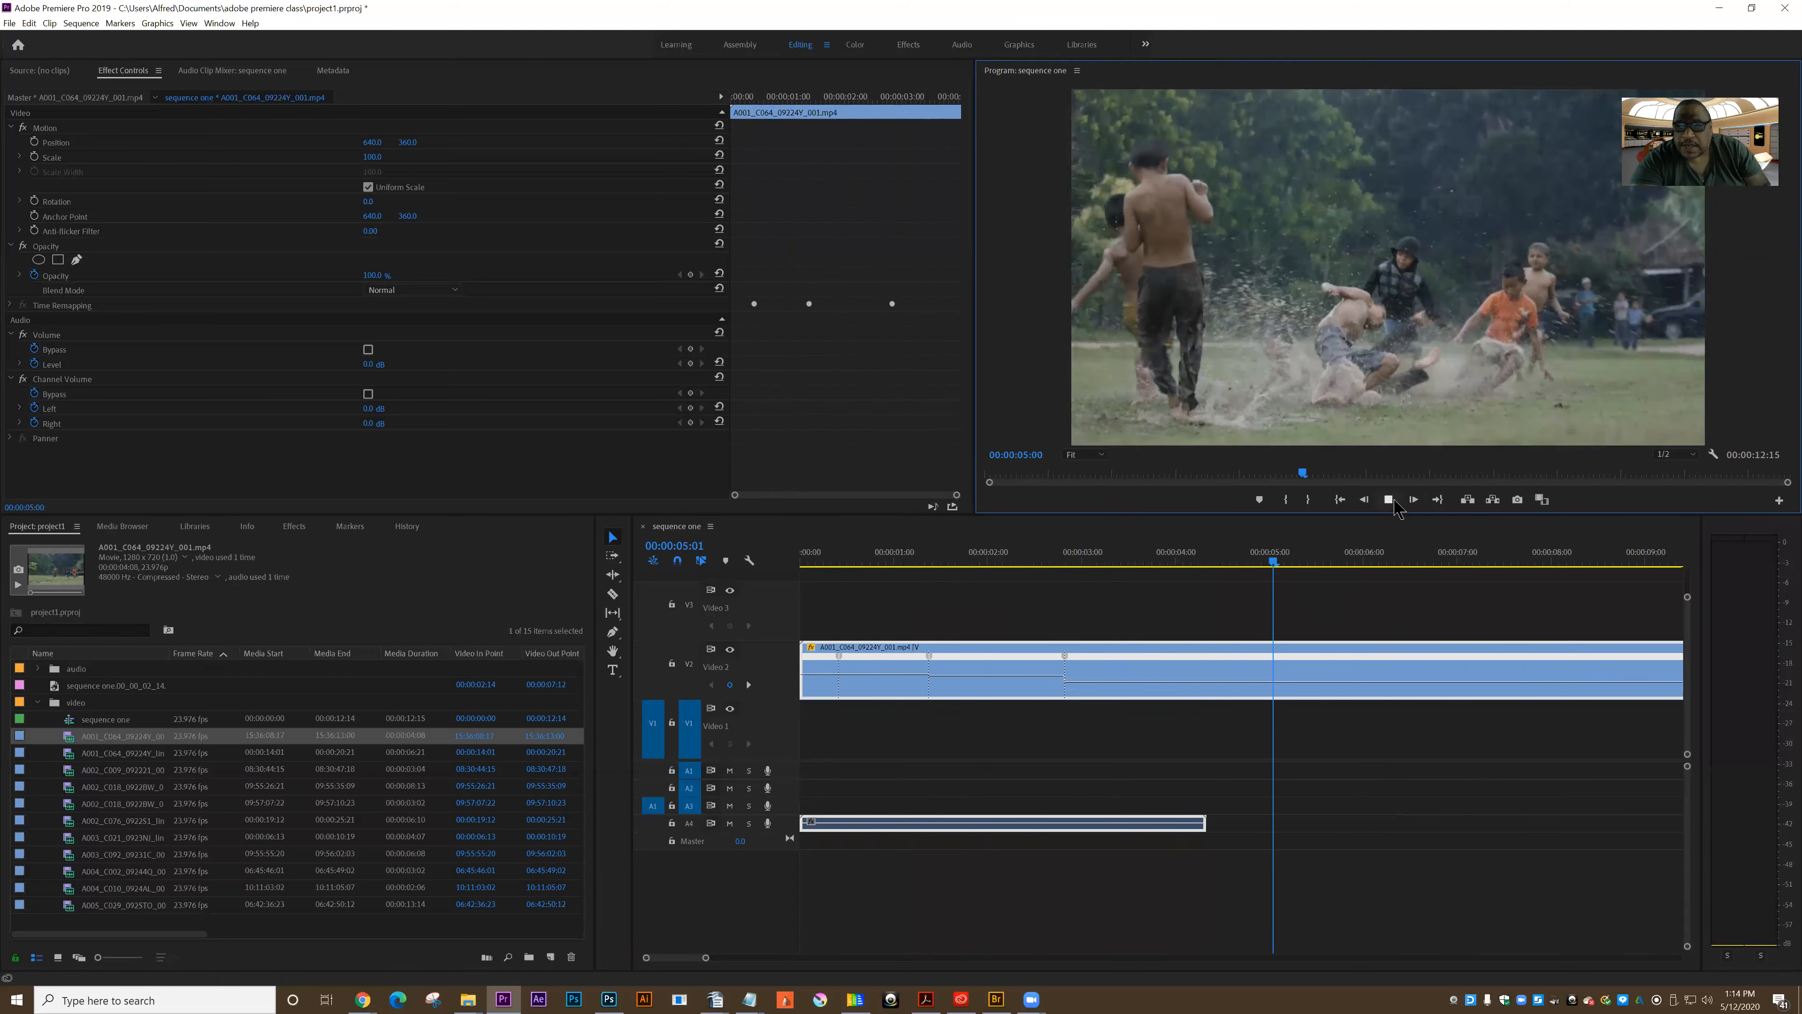
pyautogui.press('space')
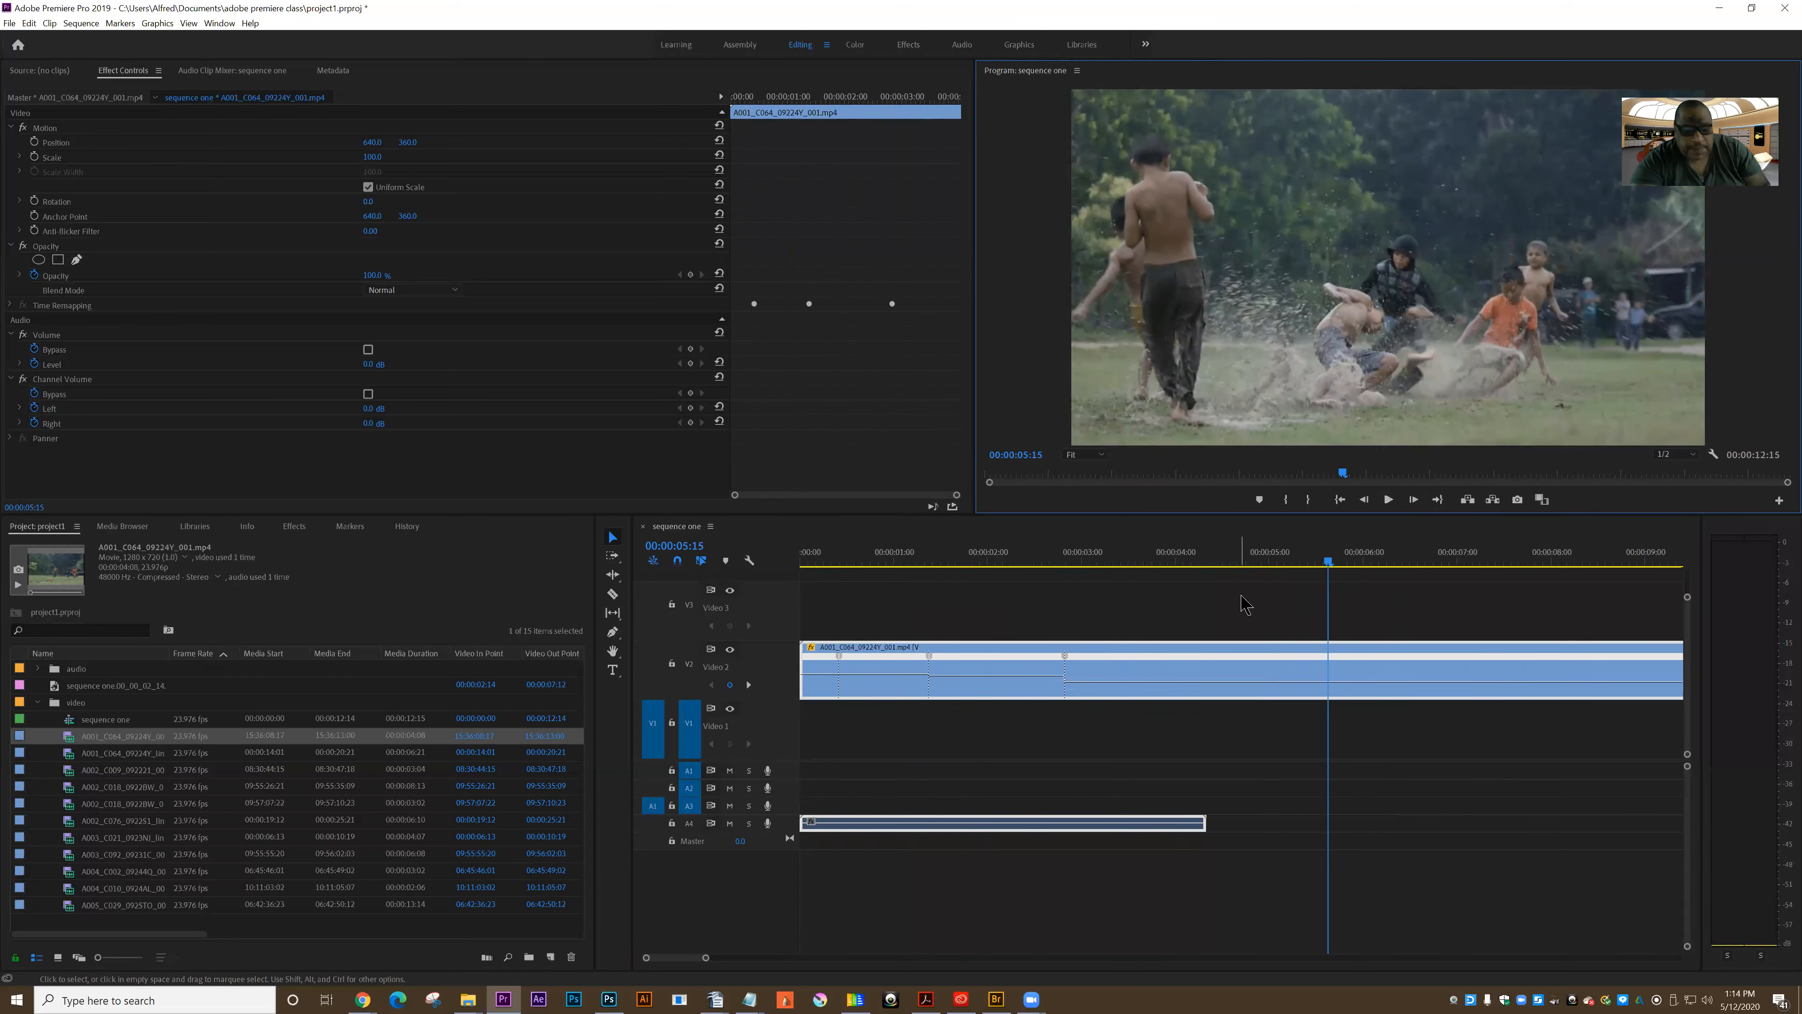
# Undo the segment speed changes and all three speed keyframes on the clip.
pyautogui.click(29, 23)
pyautogui.click(39, 39)
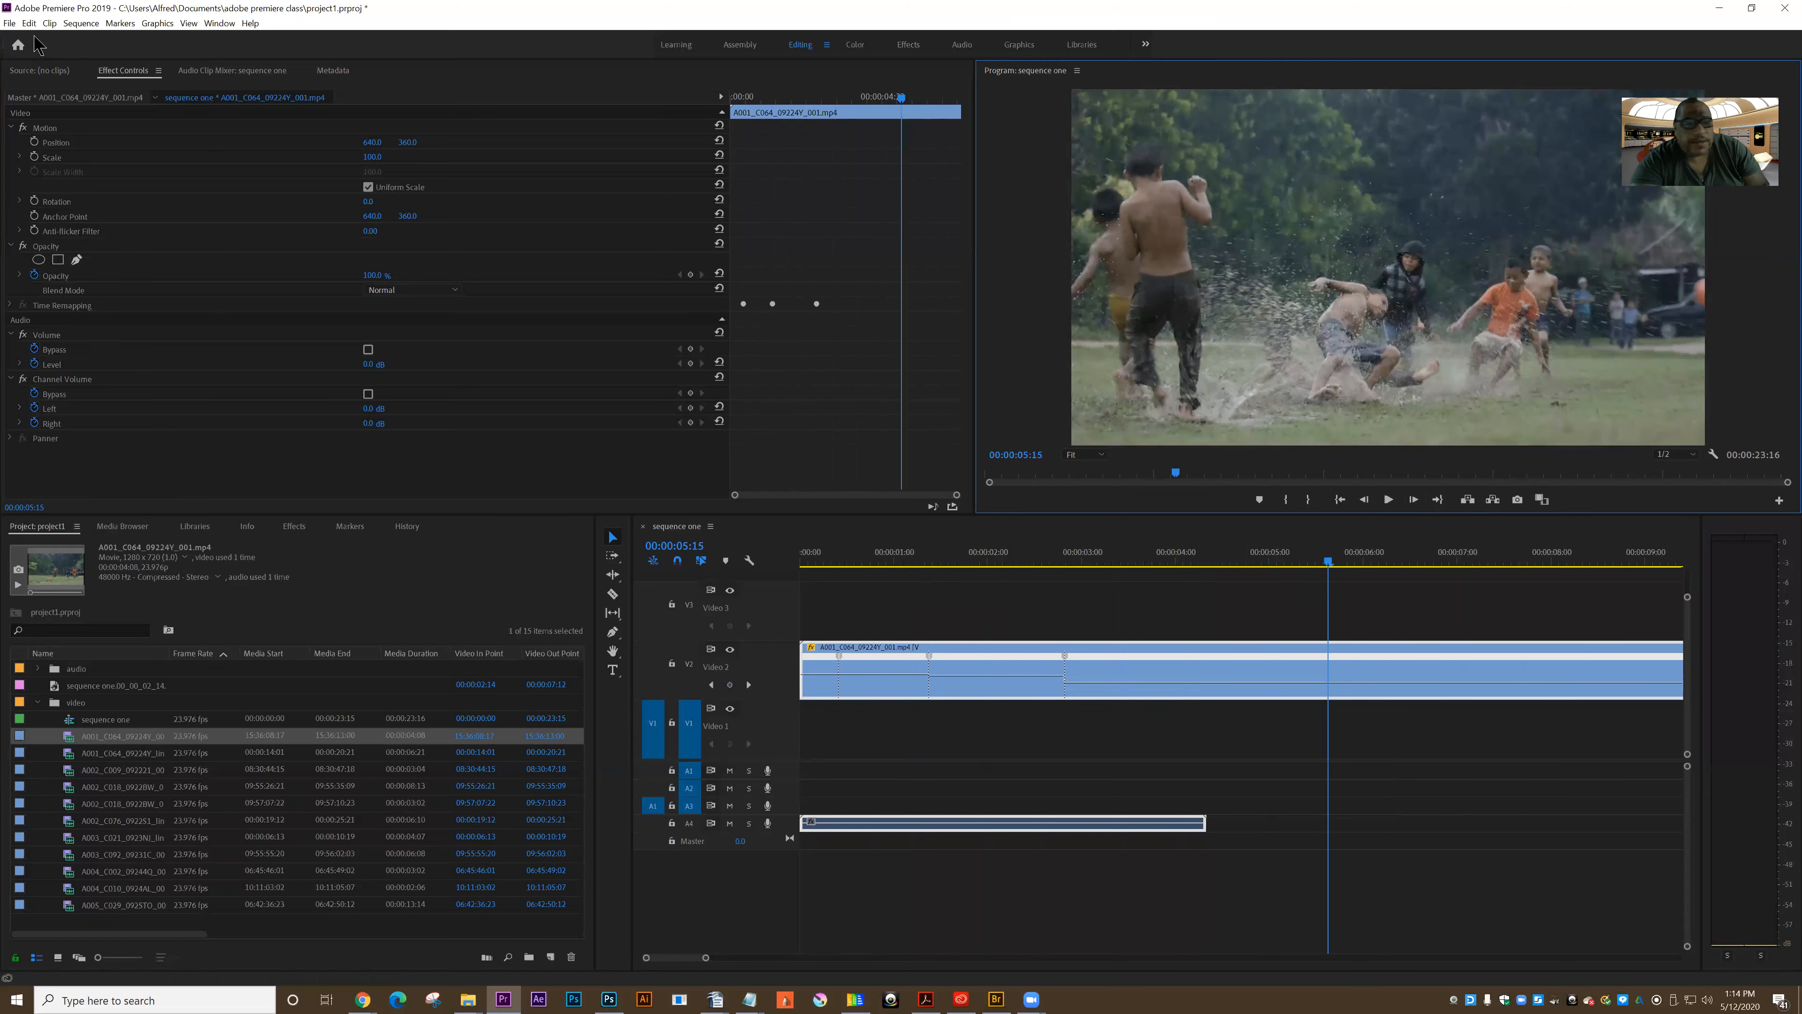
pyautogui.hotkey('ctrl', 'z')
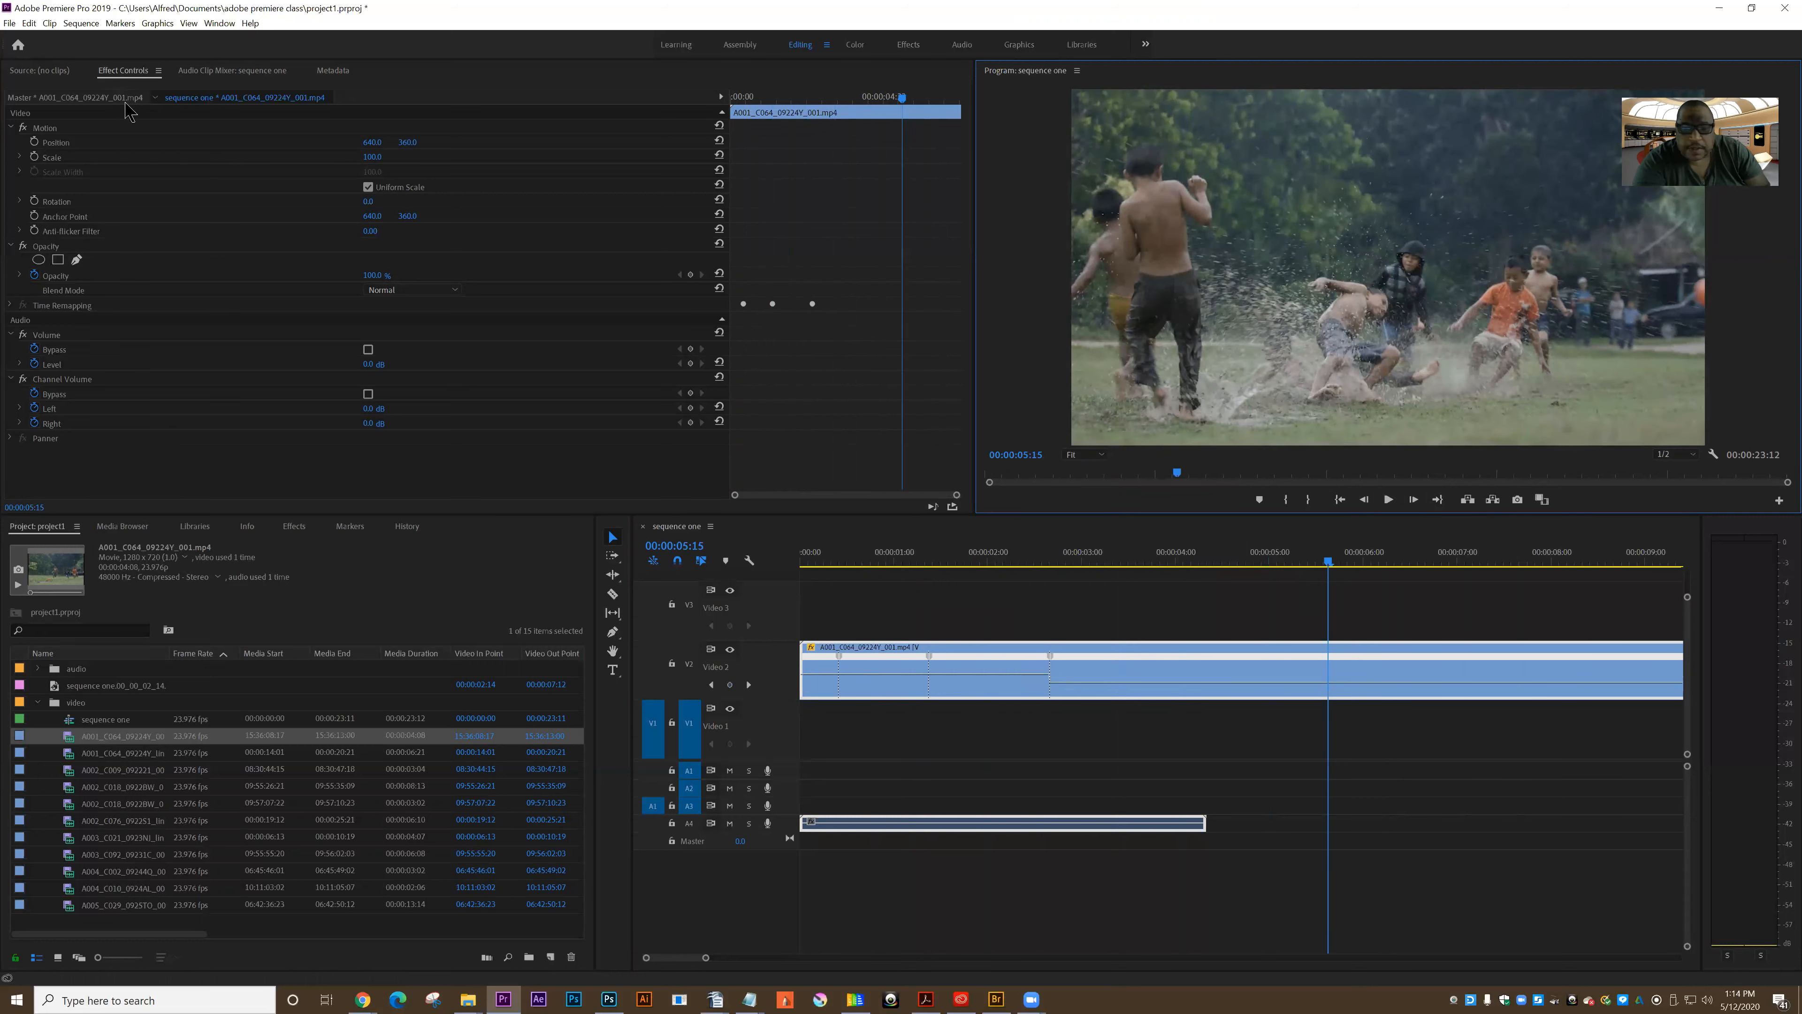
pyautogui.hotkey('ctrl', 'z')
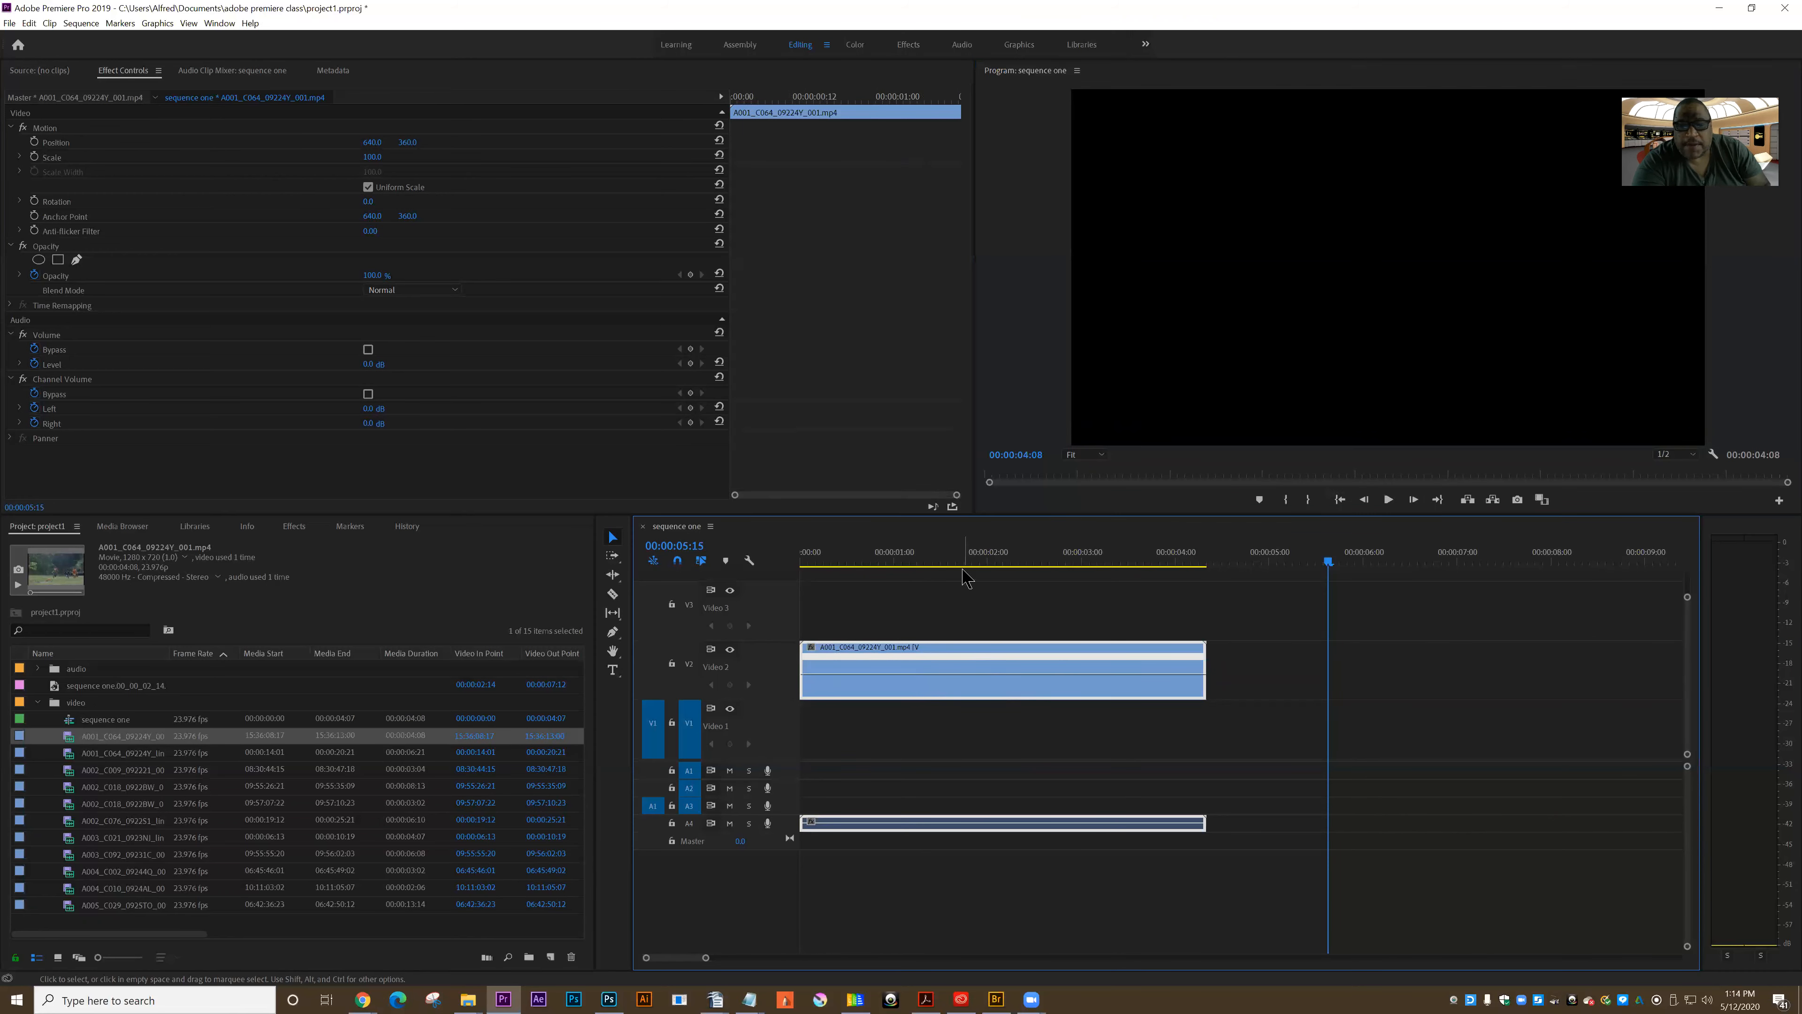
# Move the playhead to 00:00:01:14 and duplicate the clip directly after the original on Video 2.
pyautogui.click(949, 560)
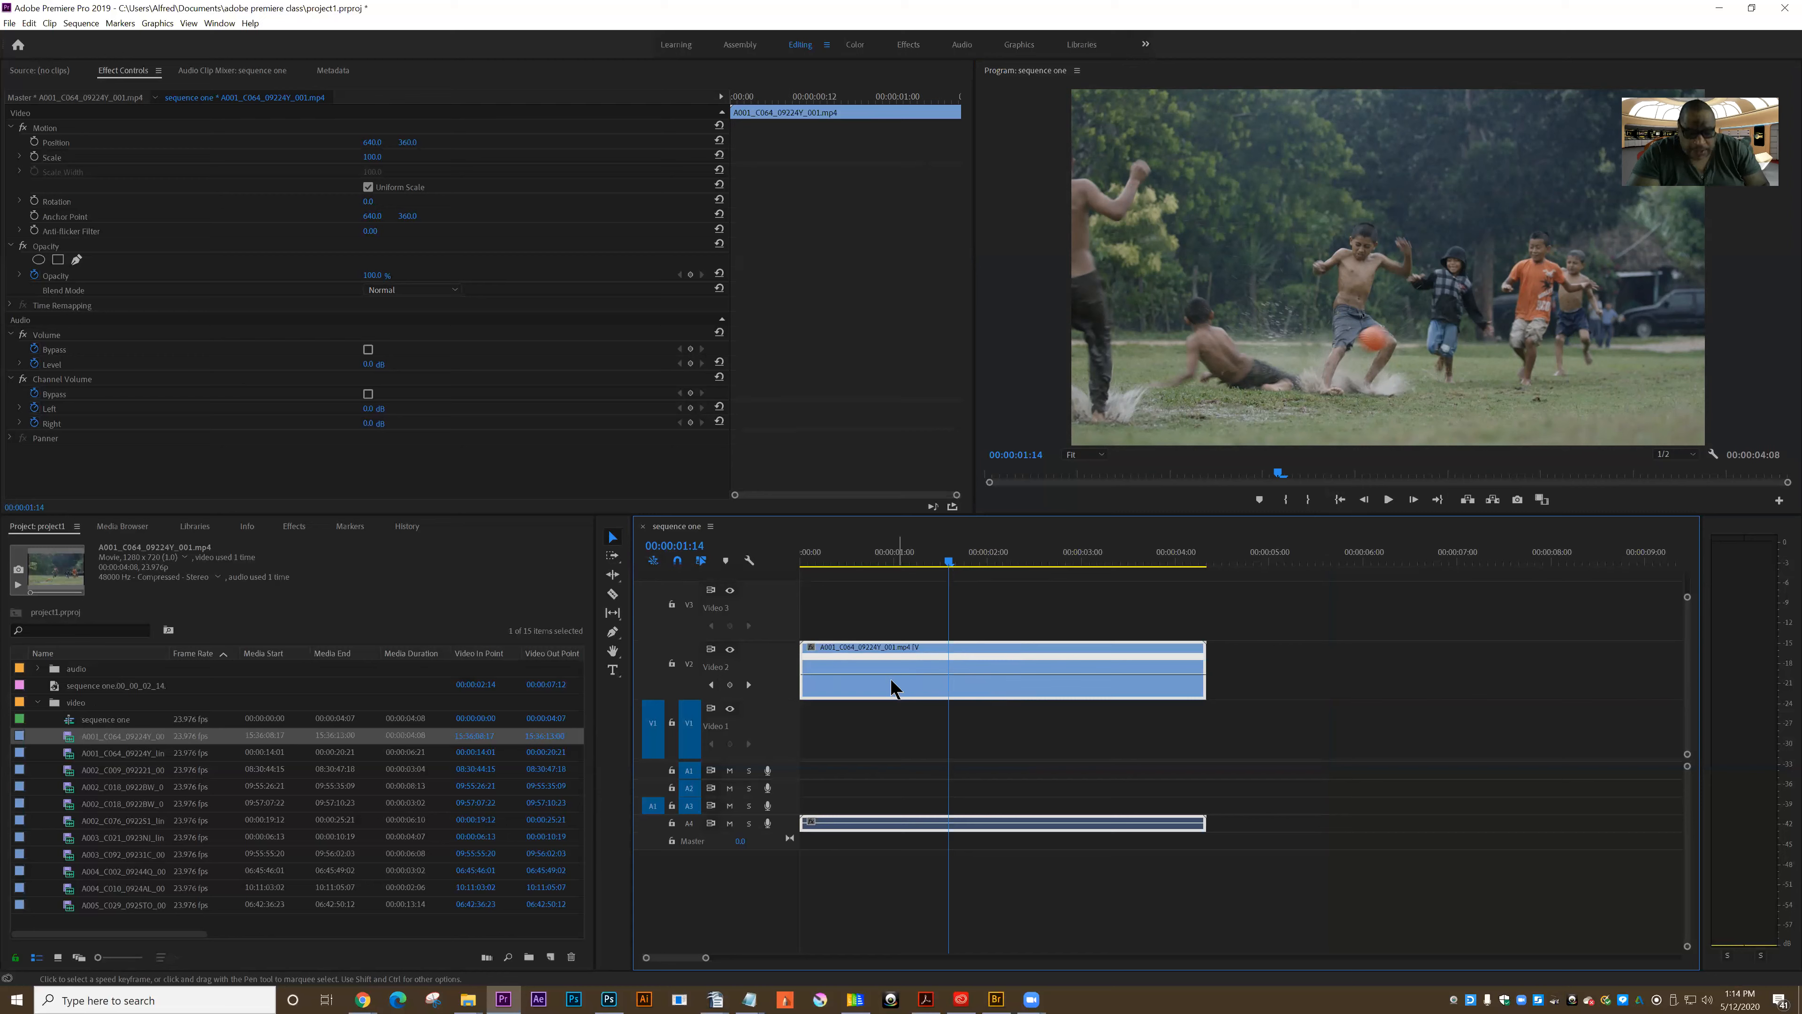
pyautogui.moveTo(1162, 671); pyautogui.dragTo(1299, 664)
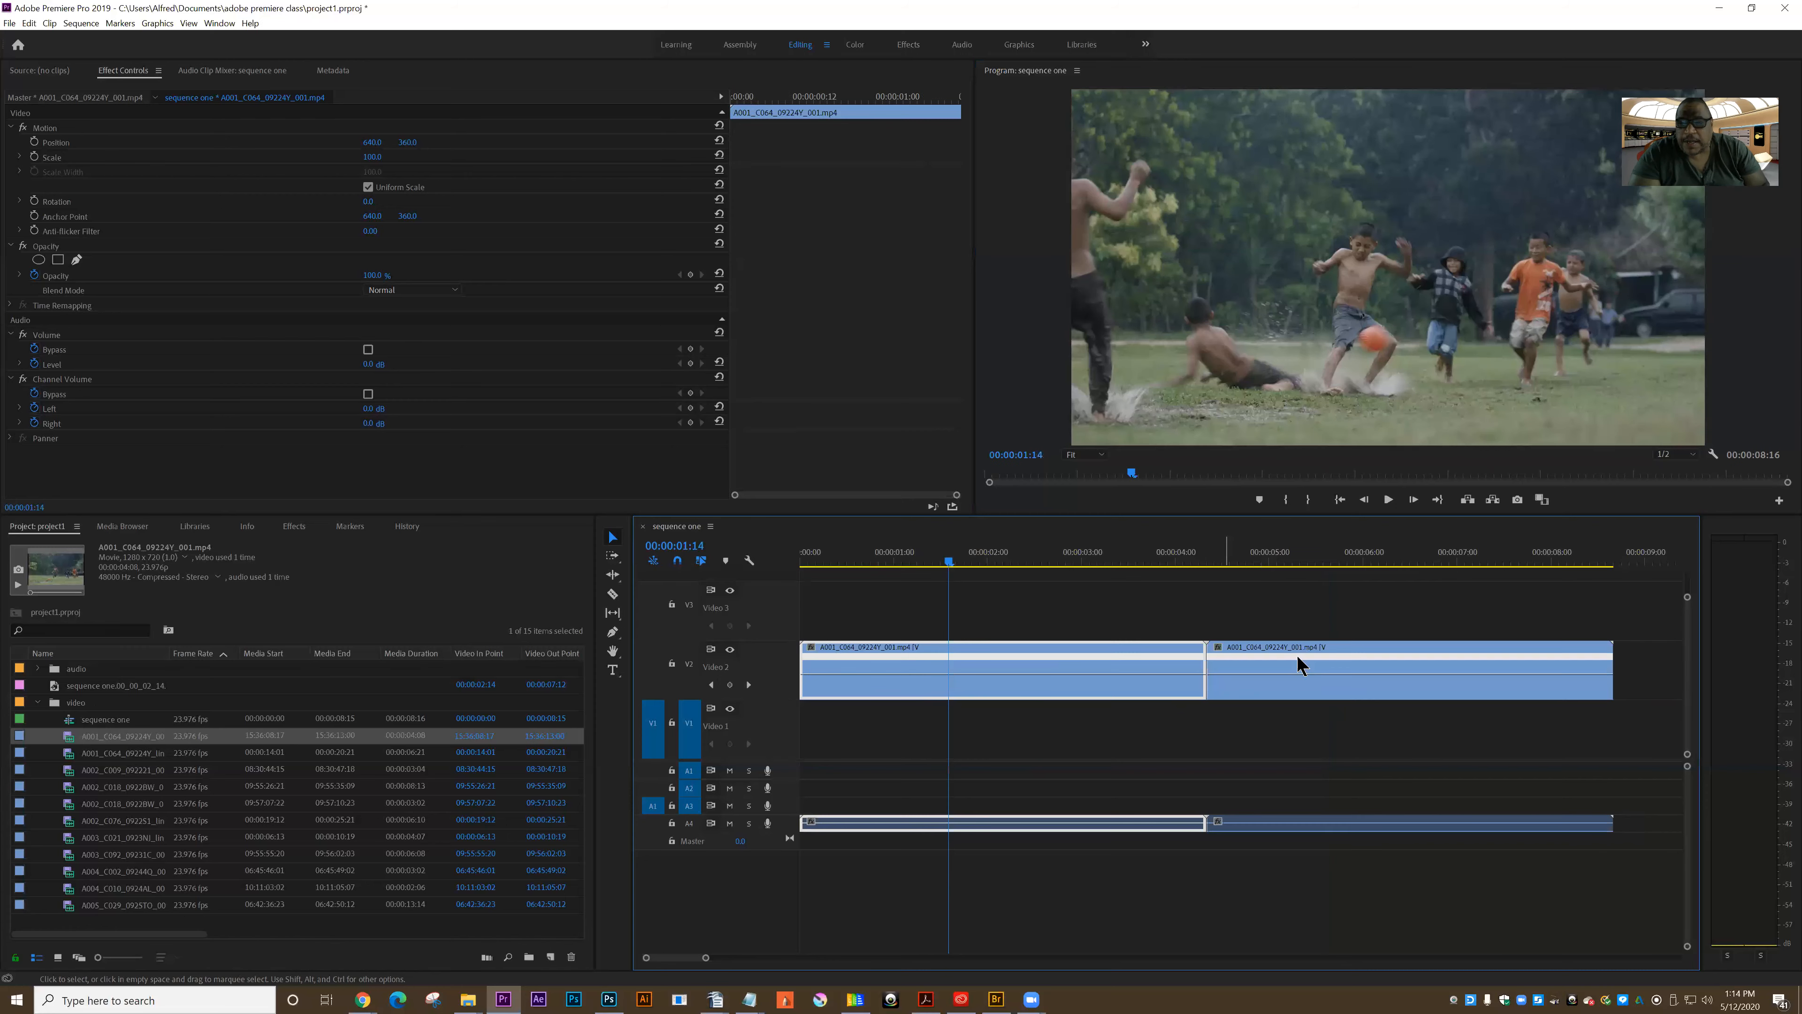
# Reverse the speed of the duplicate clip on Video 2 through Speed/Duration, keeping it at 100%.
pyautogui.click(1299, 664)
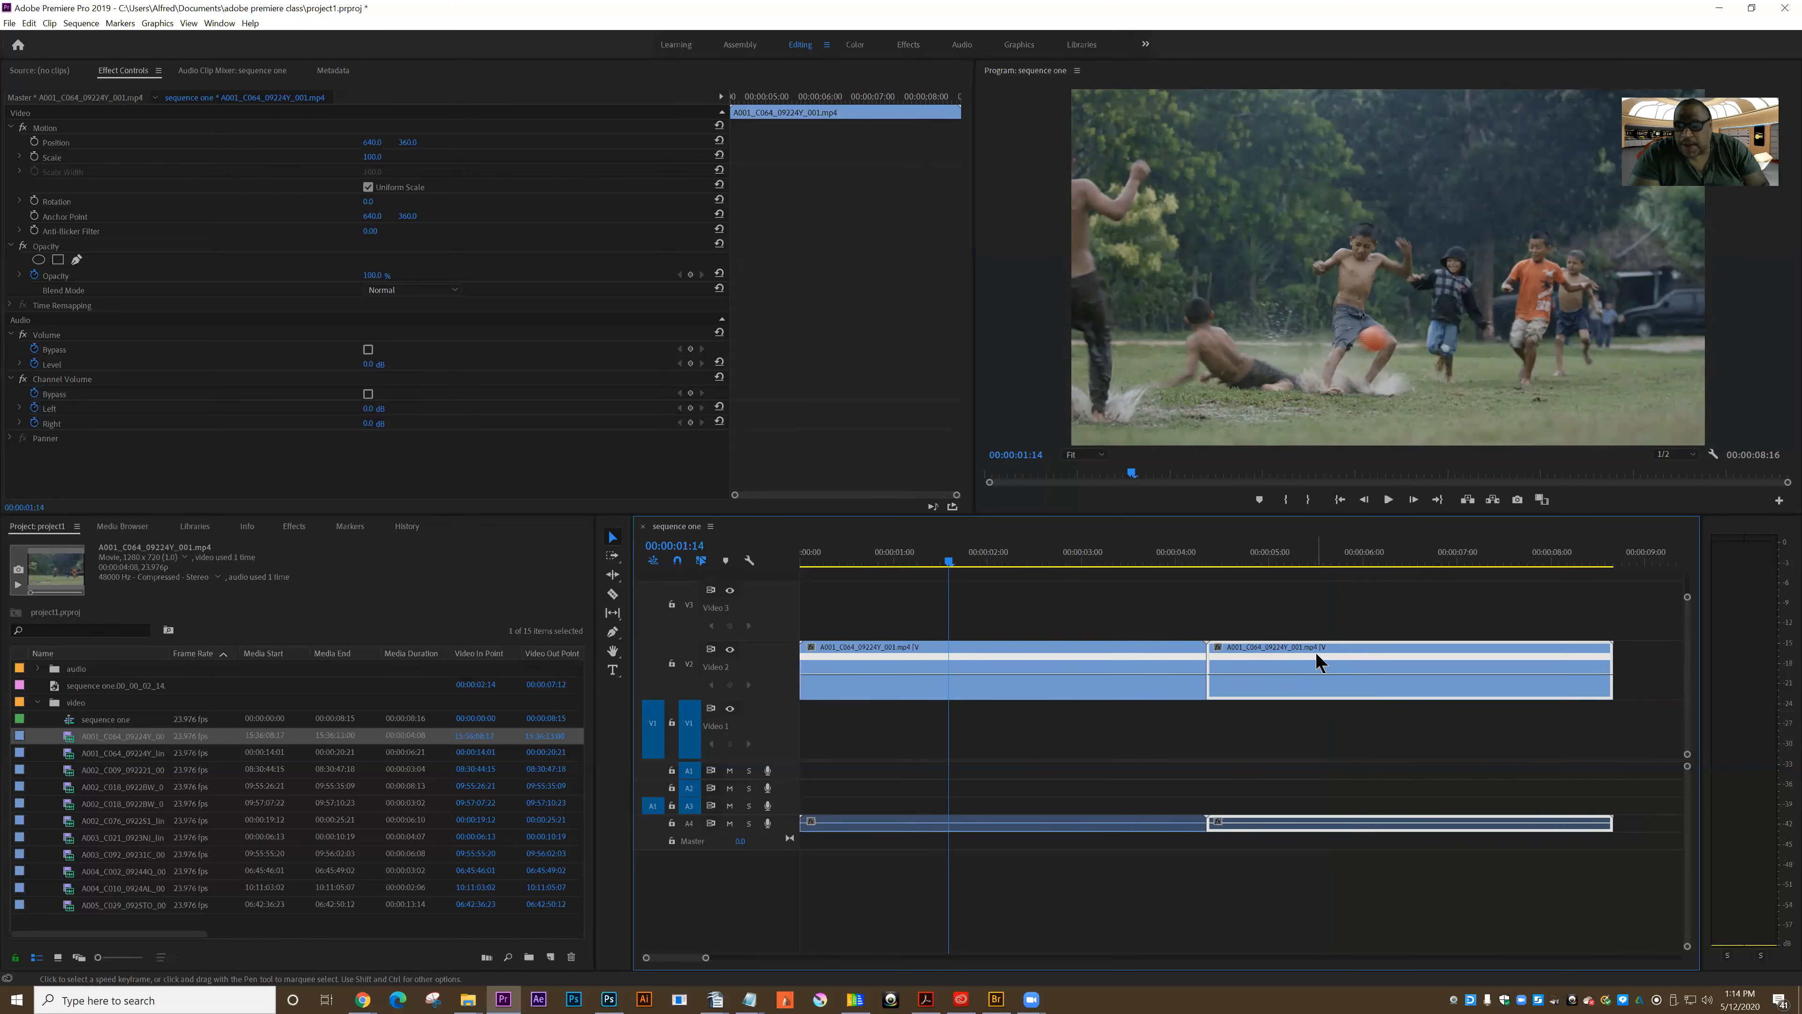
pyautogui.rightClick(1317, 662)
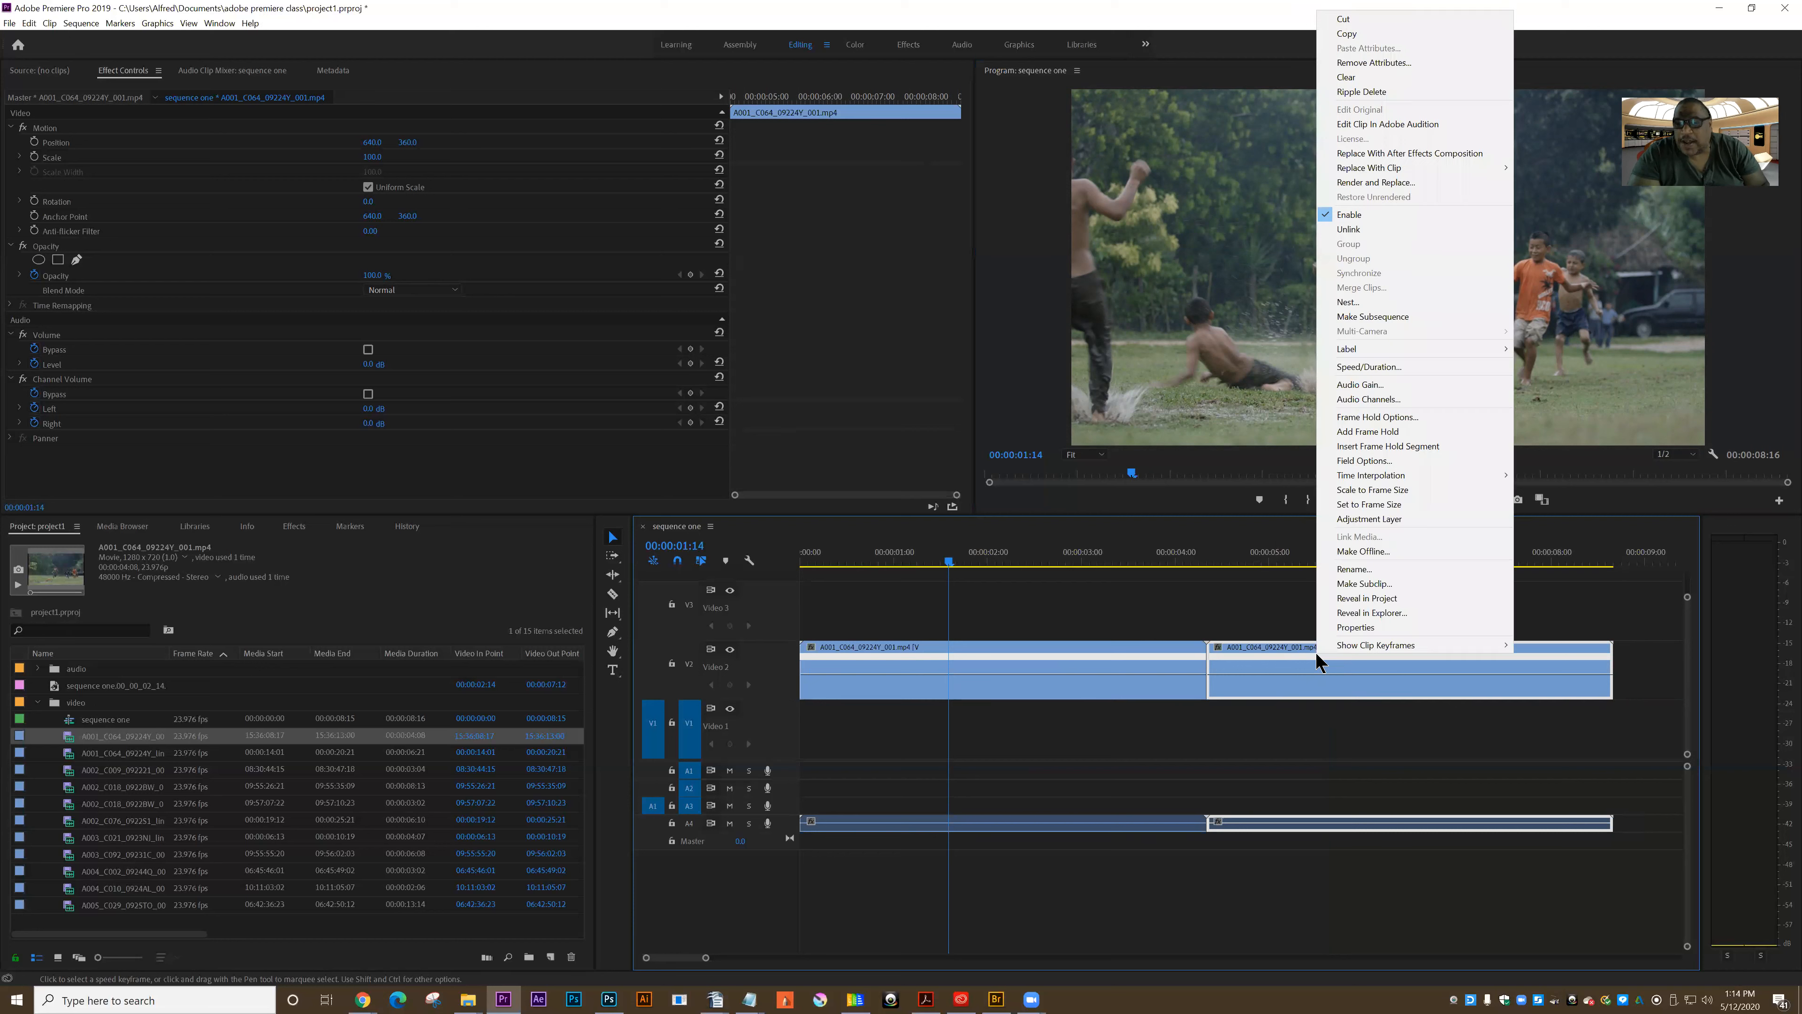
pyautogui.click(1348, 367)
pyautogui.click(822, 497)
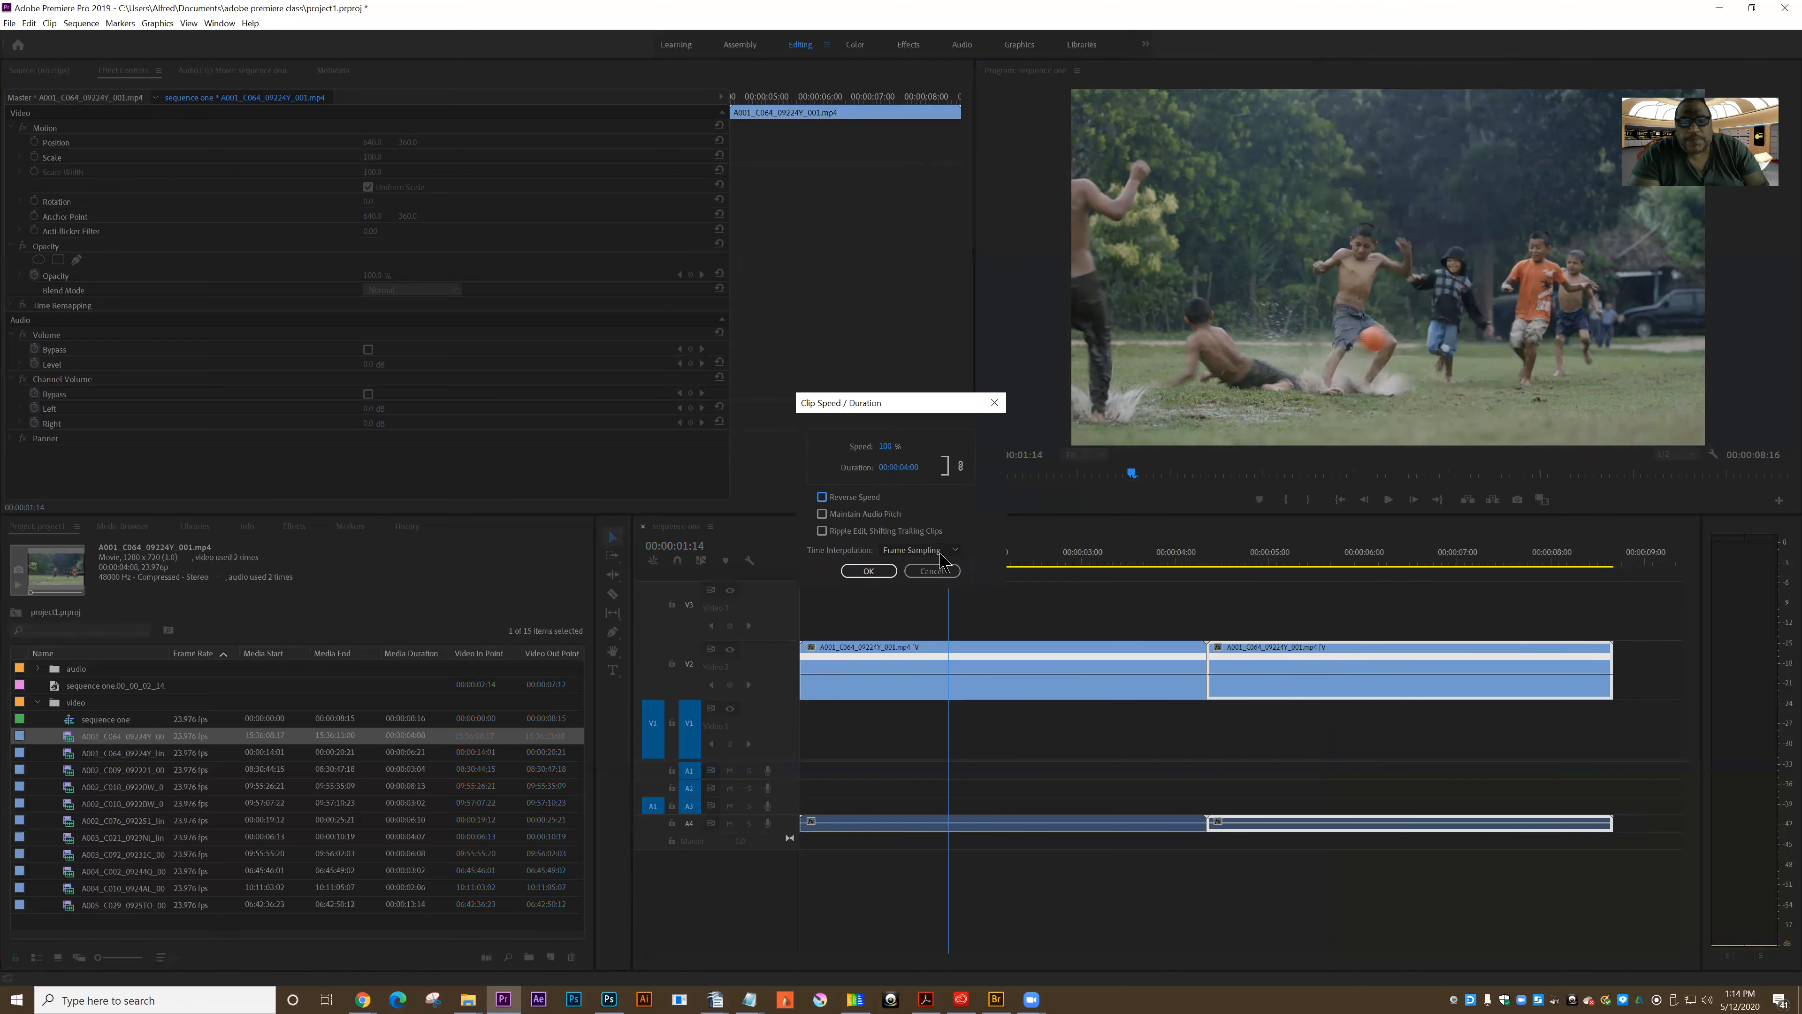
pyautogui.click(868, 571)
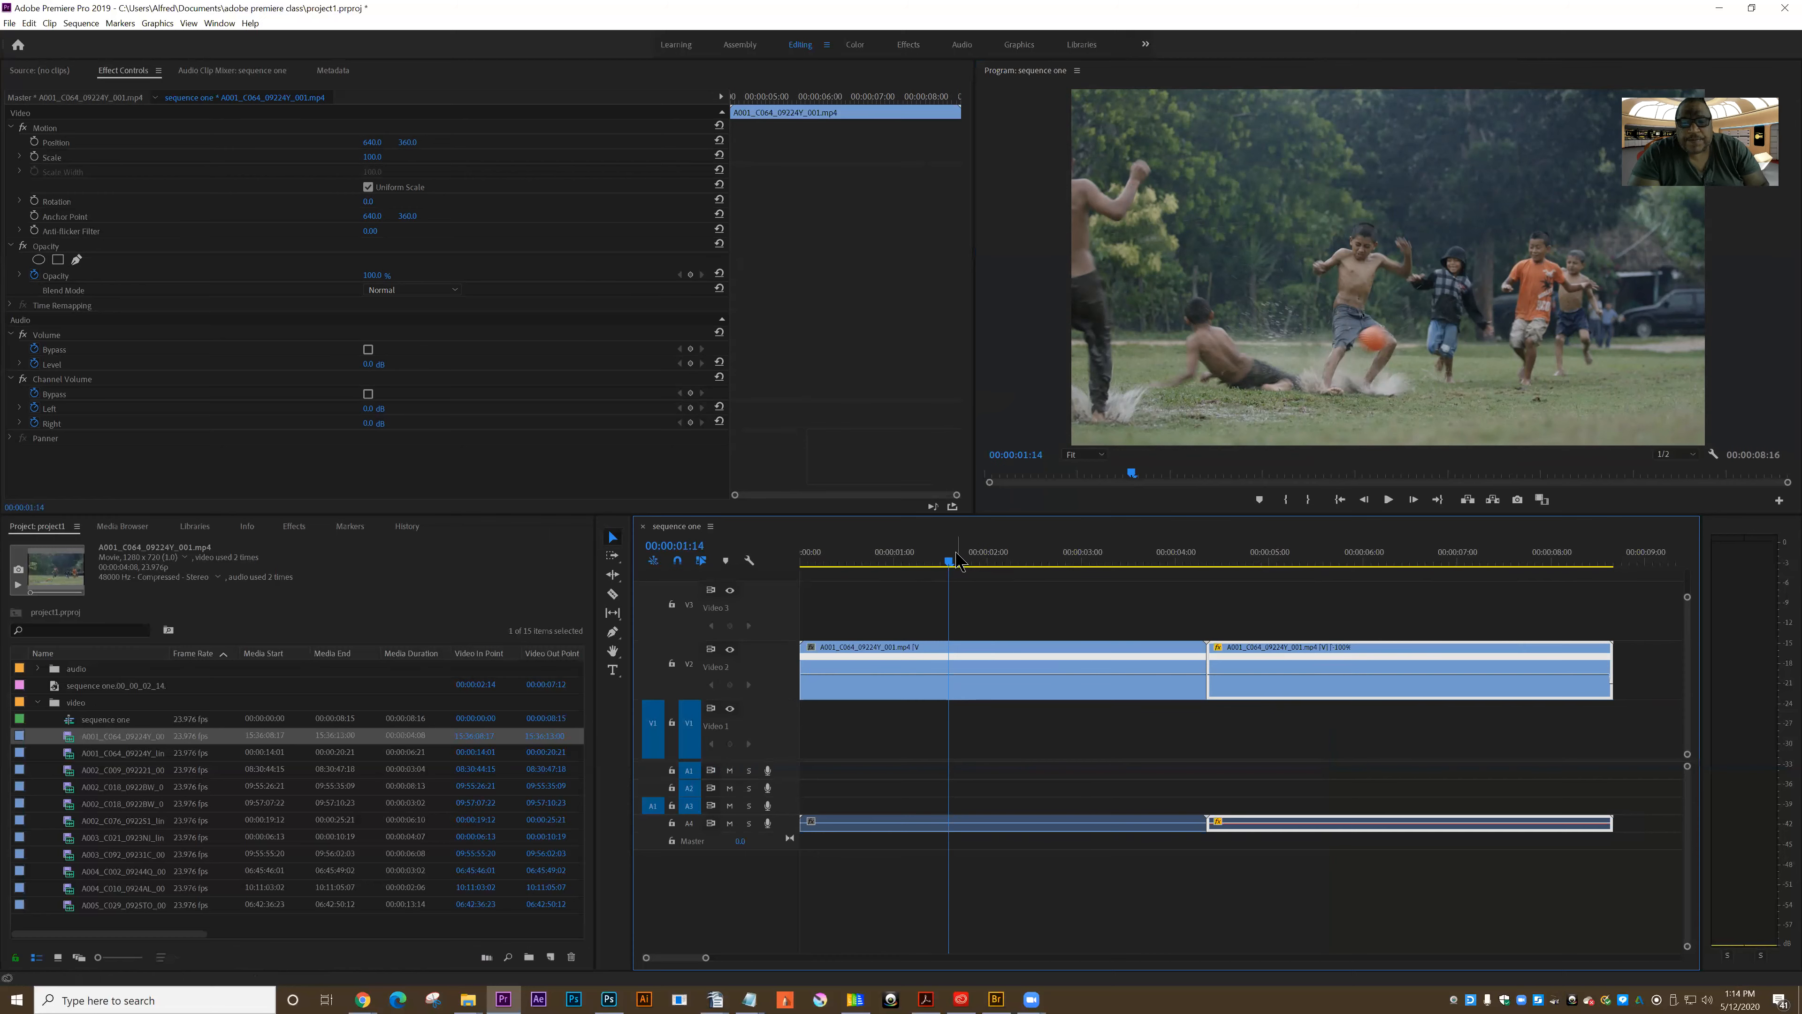
# Play the sequence across the cut between the original and the reversed clip to check the transition.
pyautogui.click(1388, 499)
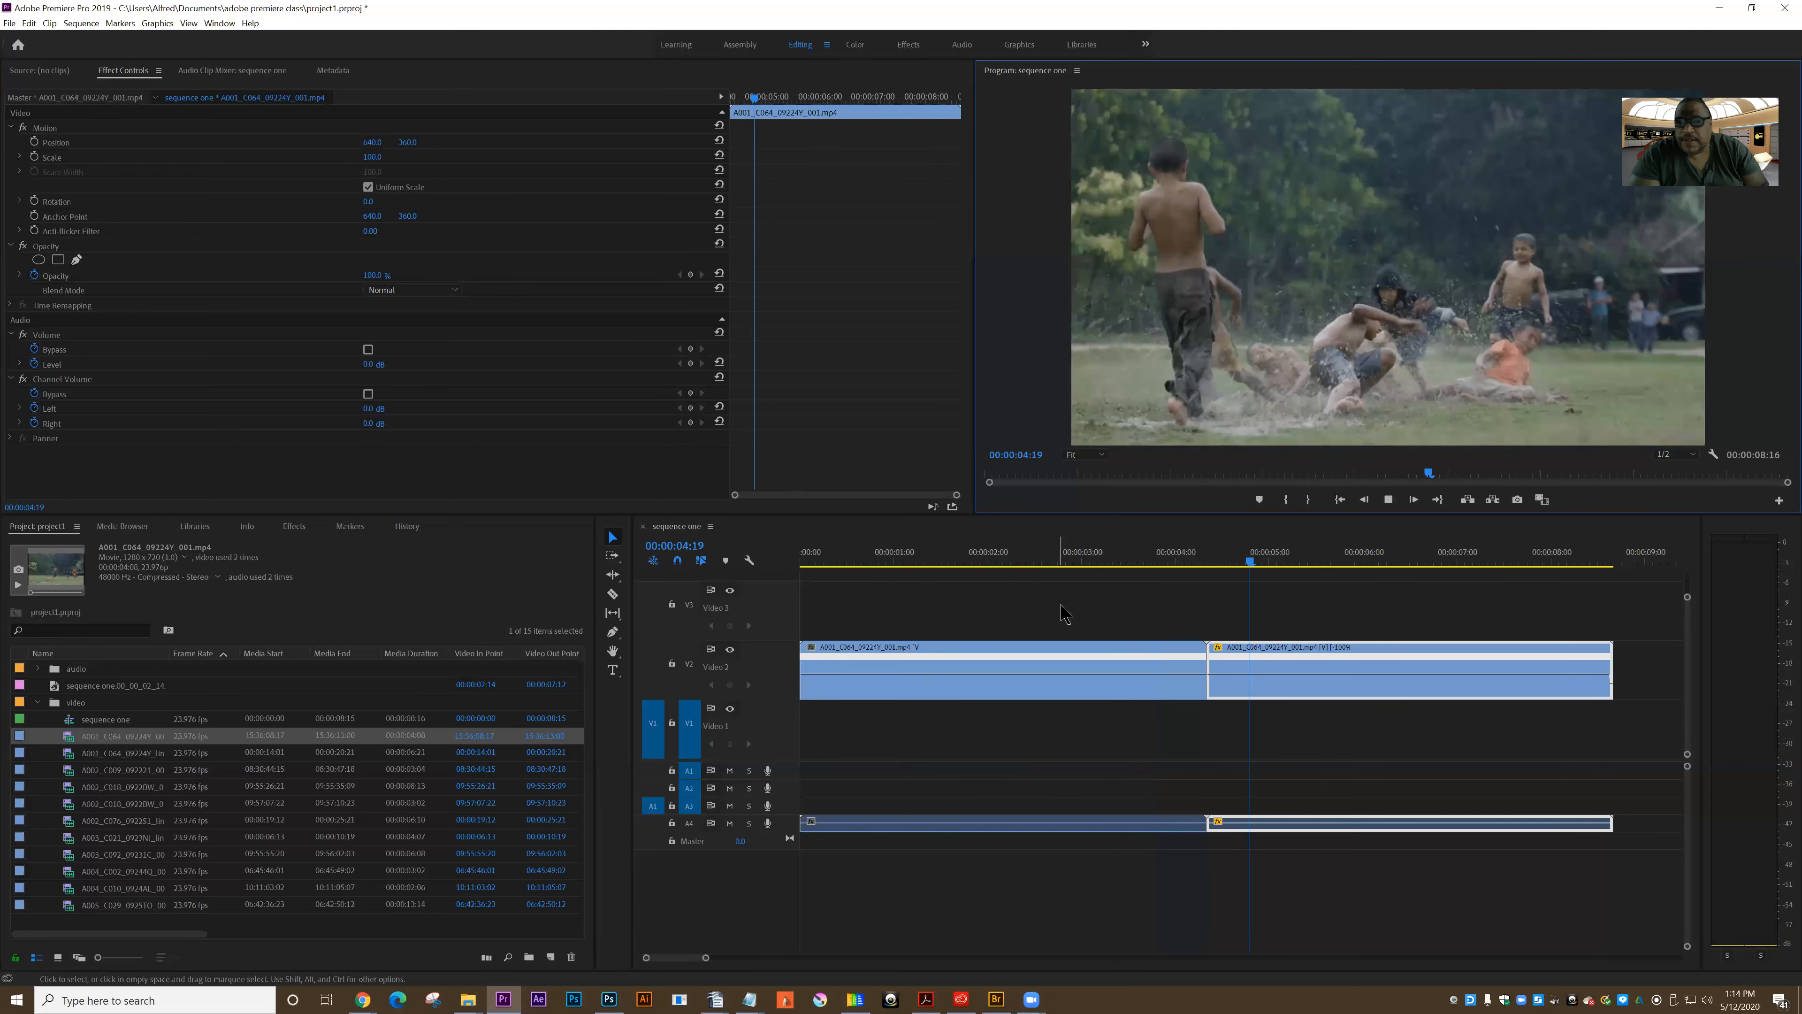
pyautogui.click(1389, 500)
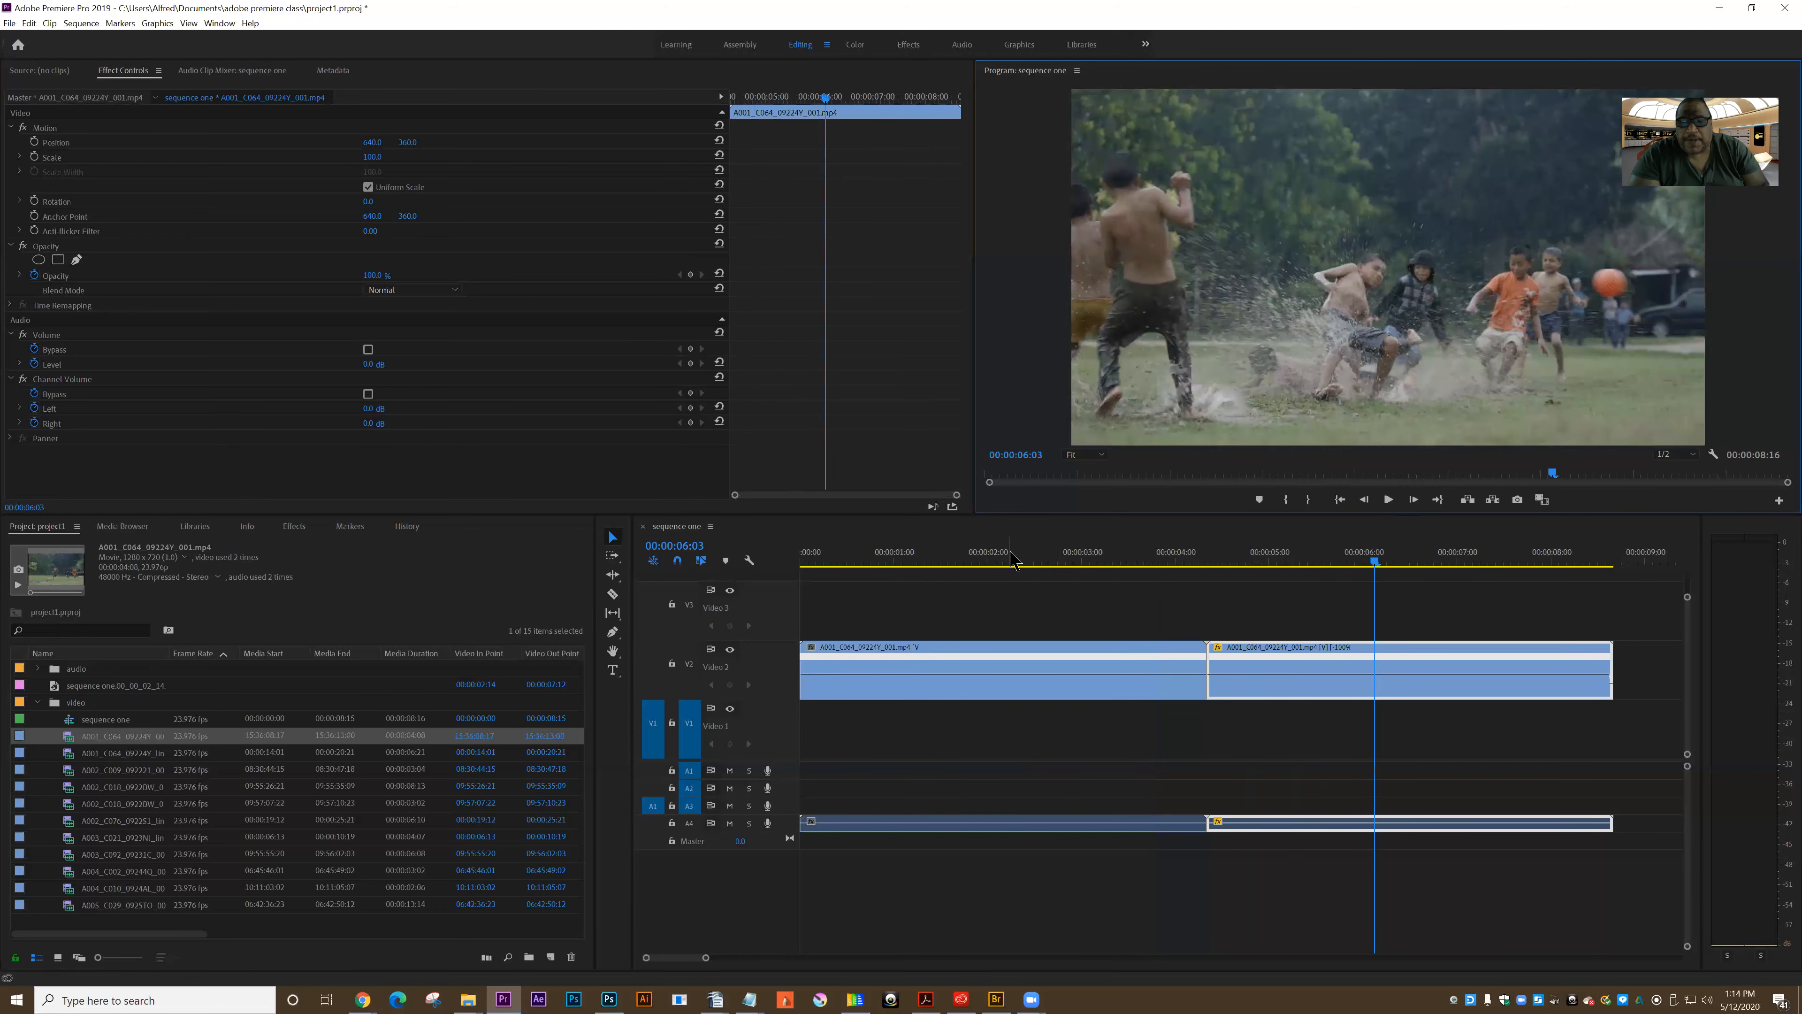
pyautogui.click(1391, 502)
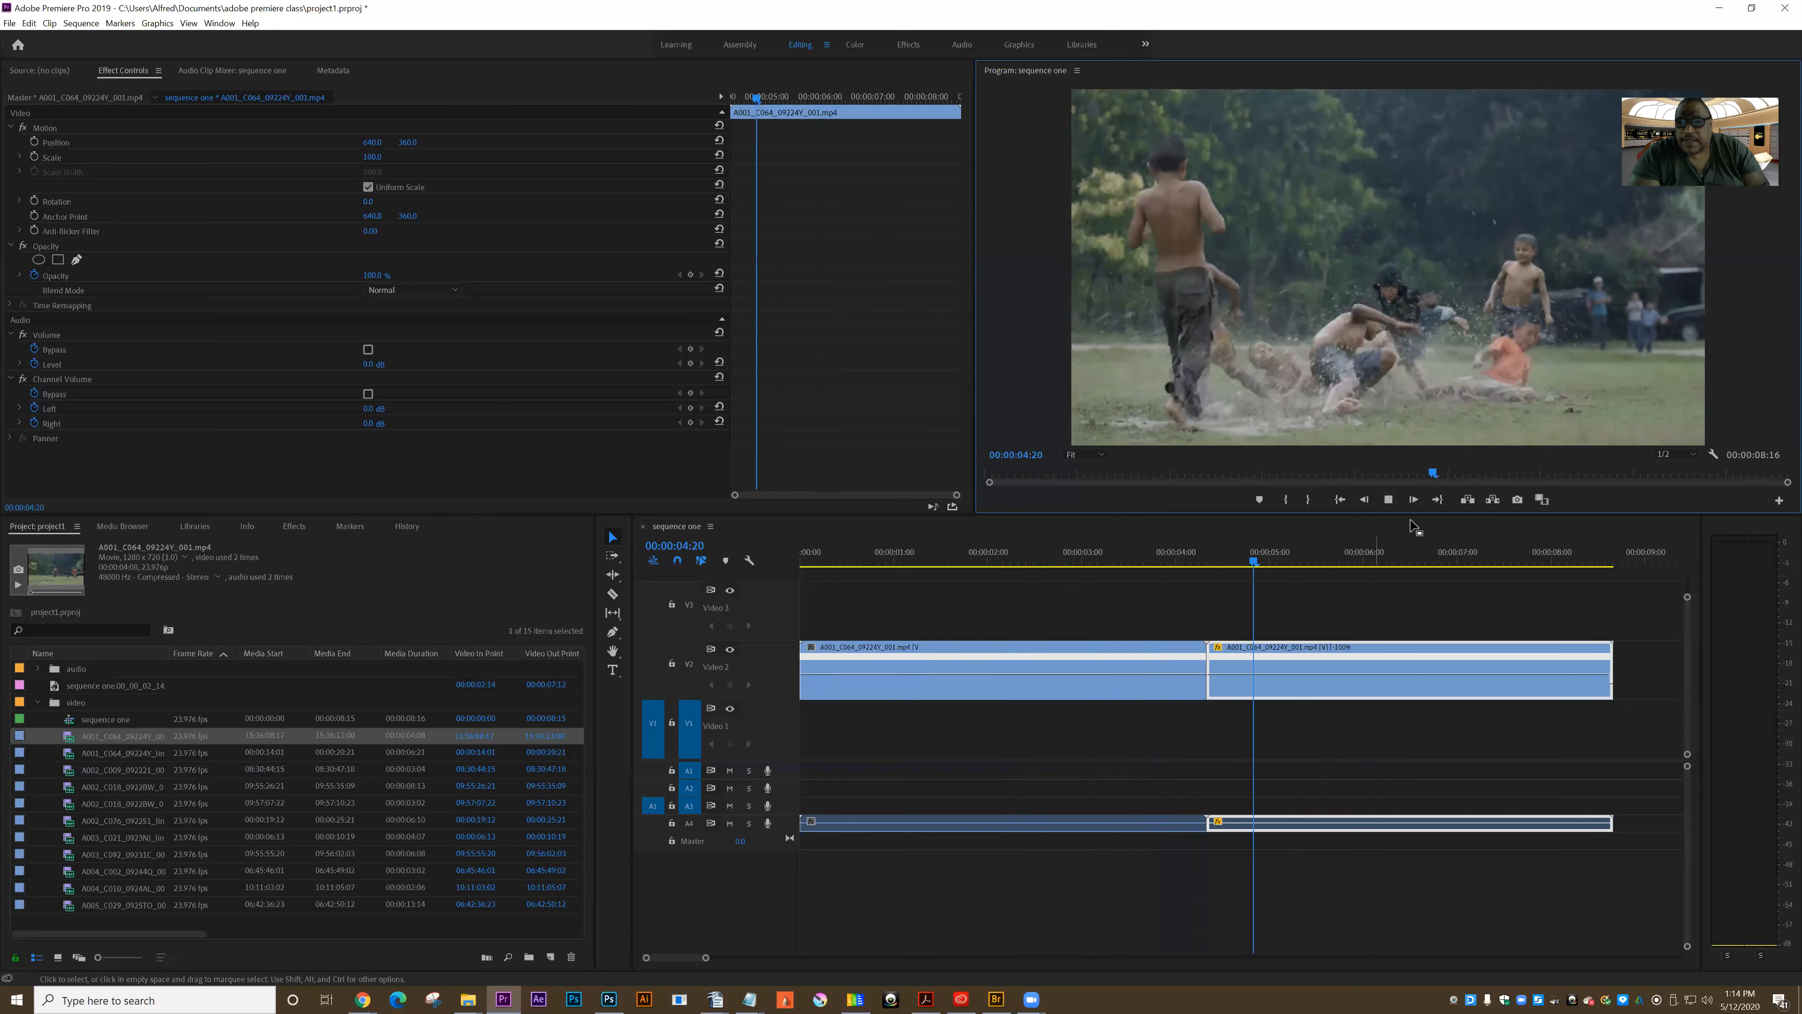
pyautogui.press('space')
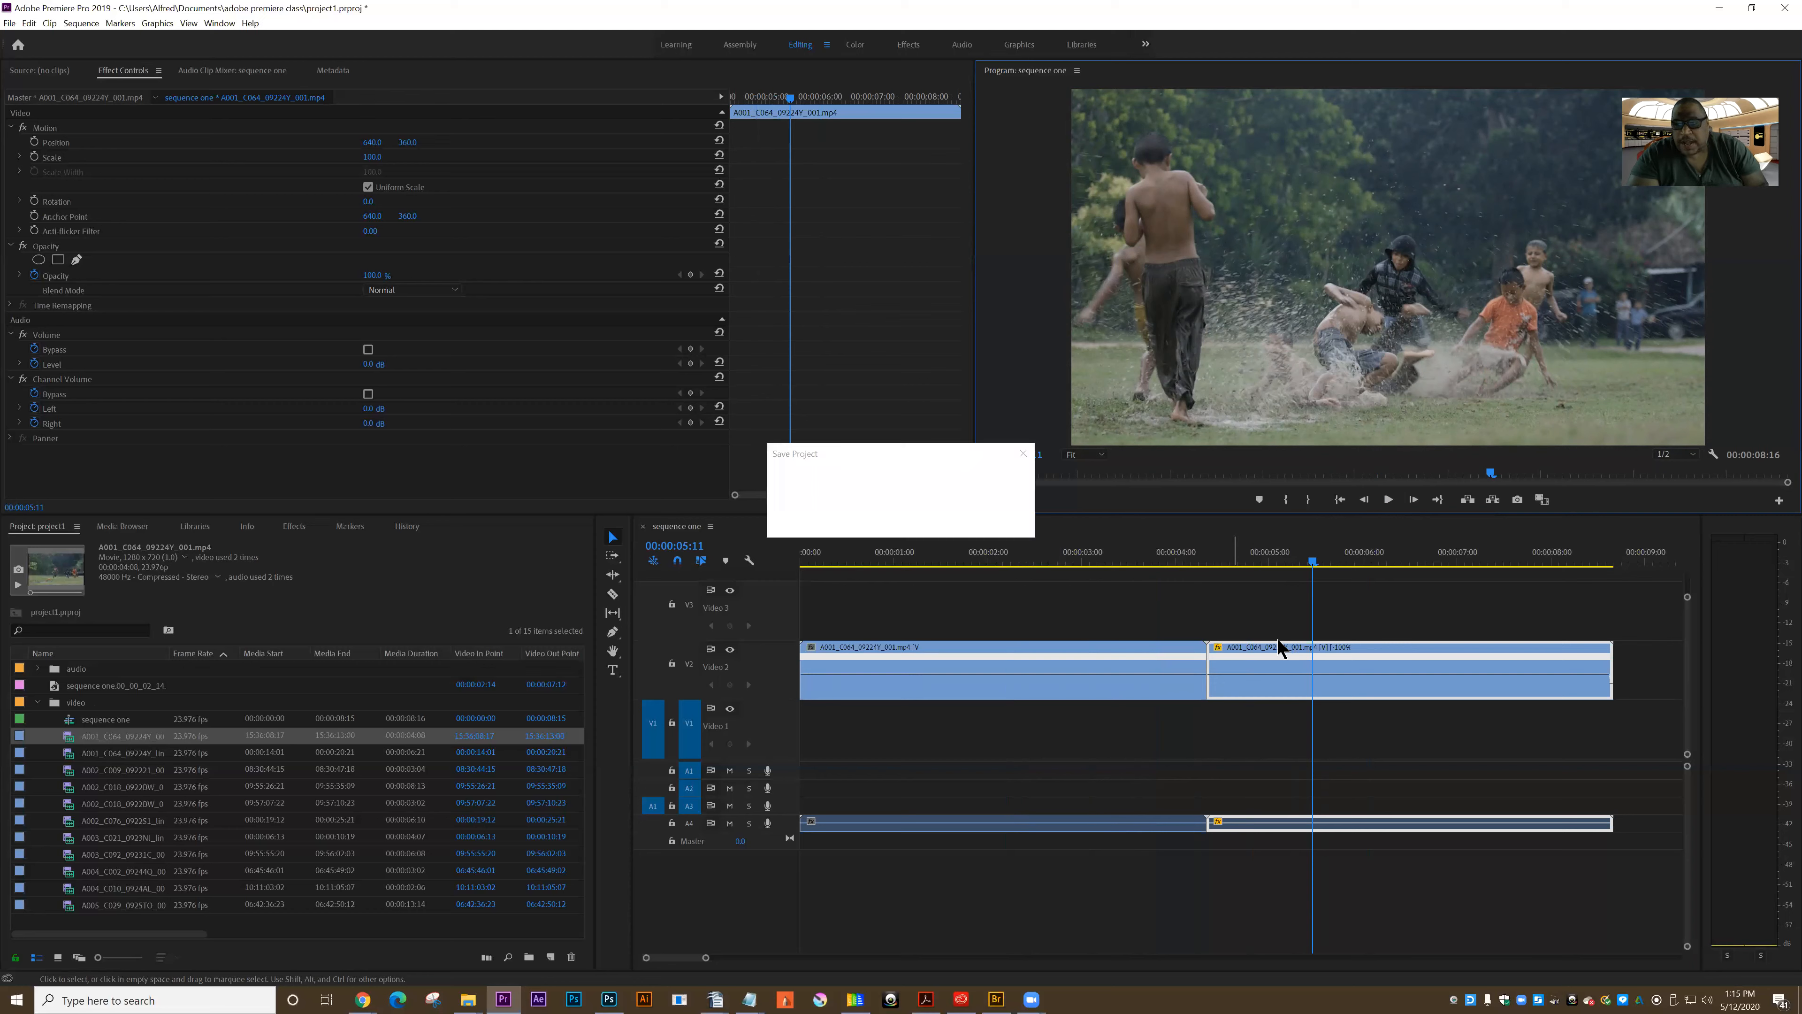
# Move the reversed clip later to open a gap, and place the playhead on the first clip's last frame at 00:00:04:07.
pyautogui.click(1248, 646)
pyautogui.moveTo(1263, 649); pyautogui.dragTo(1333, 651)
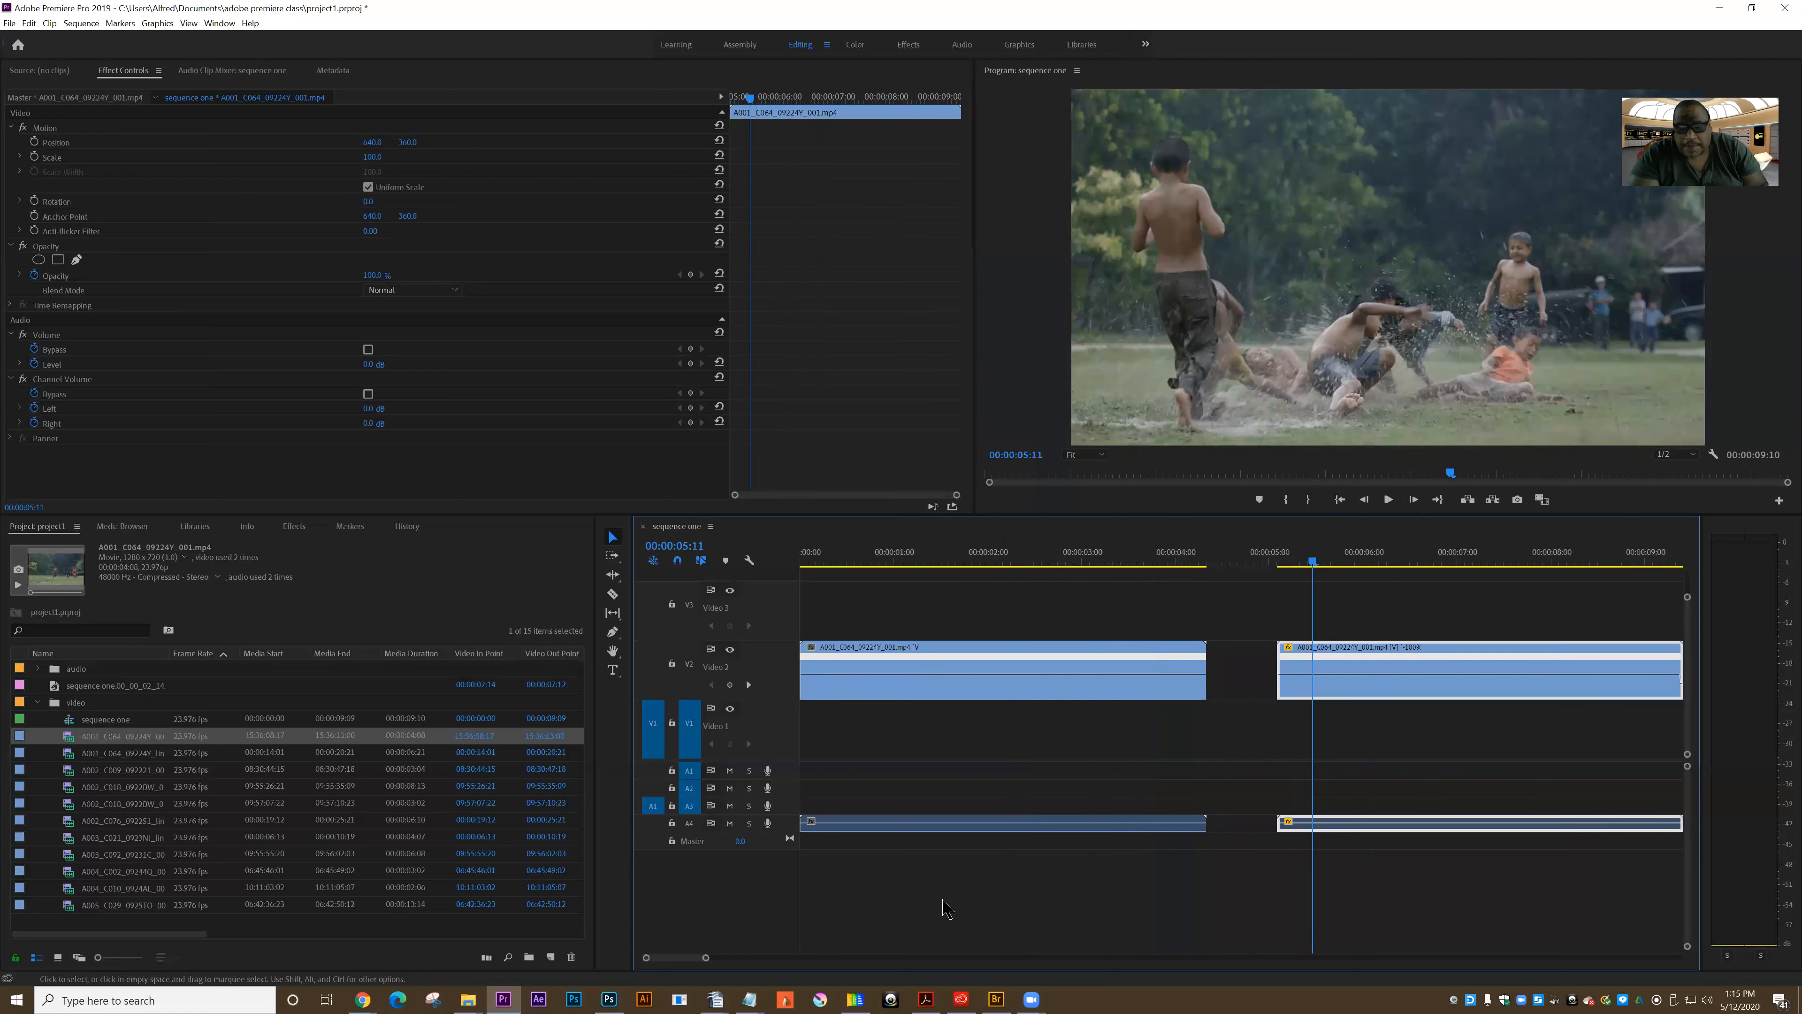
pyautogui.moveTo(706, 959)
pyautogui.mouseDown()
pyautogui.moveTo(731, 960)
pyautogui.moveTo(670, 960)
pyautogui.mouseUp()
pyautogui.click(1156, 562)
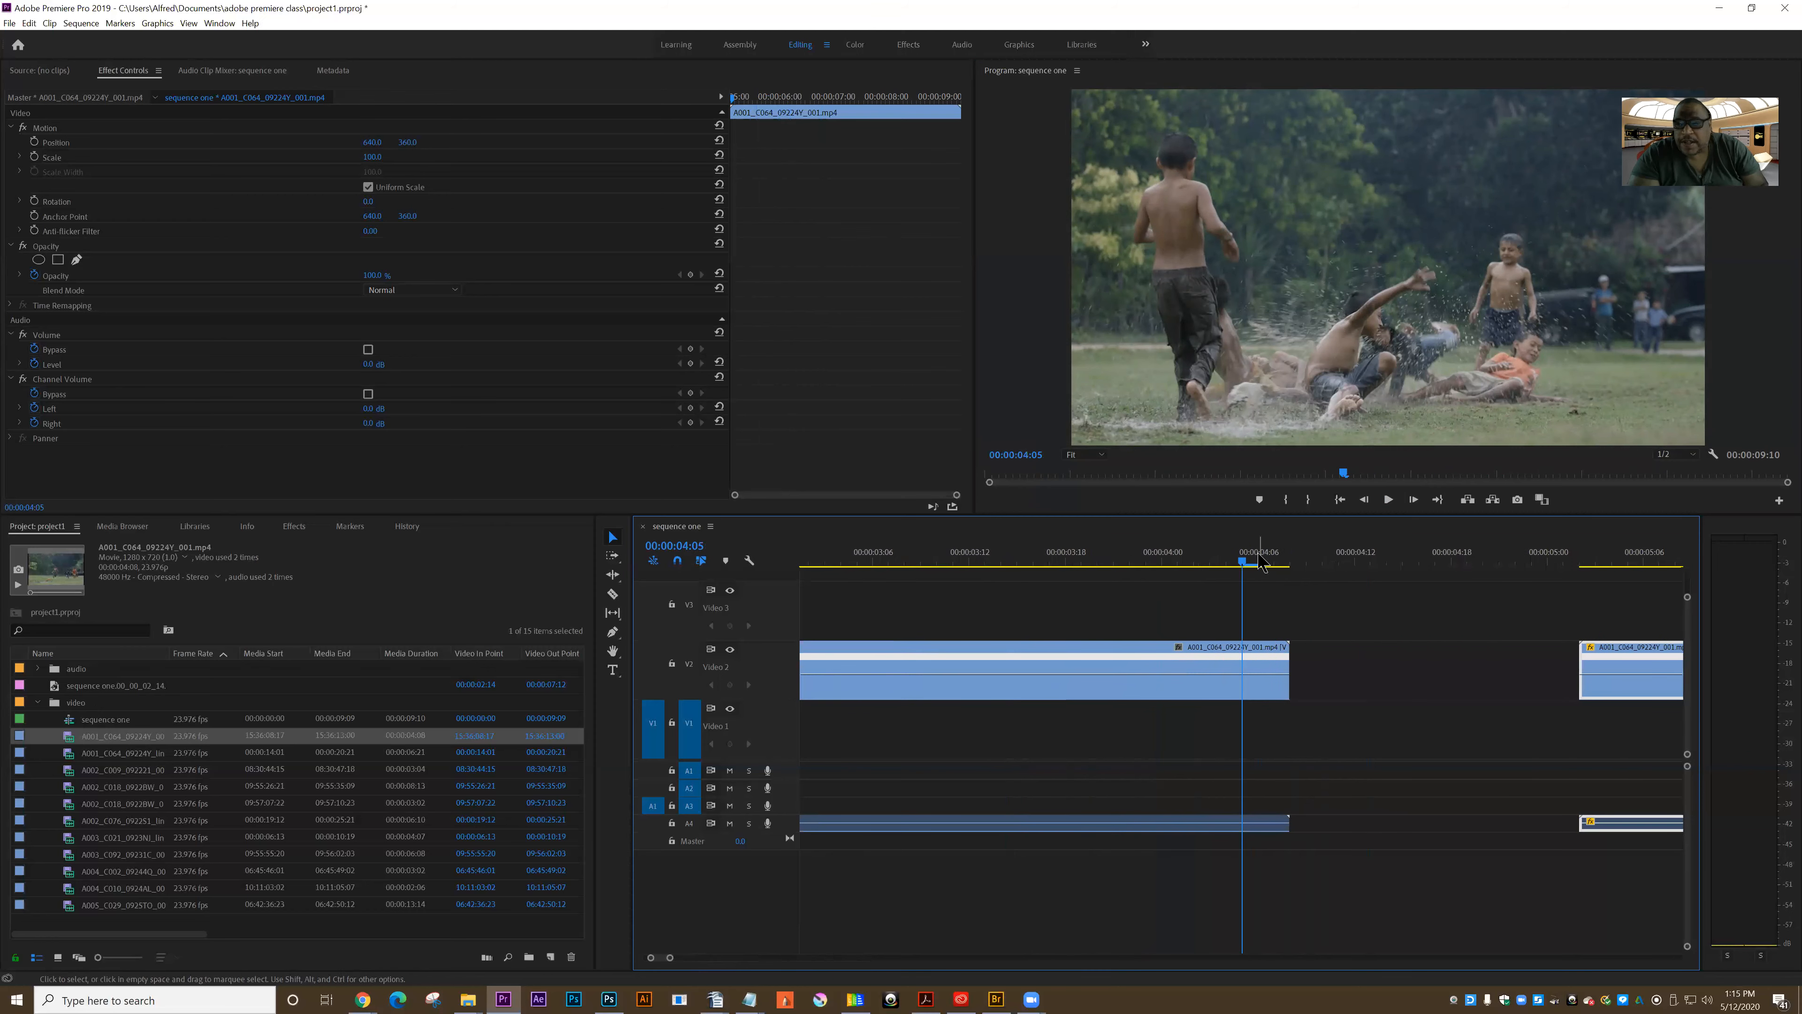
pyautogui.click(1276, 562)
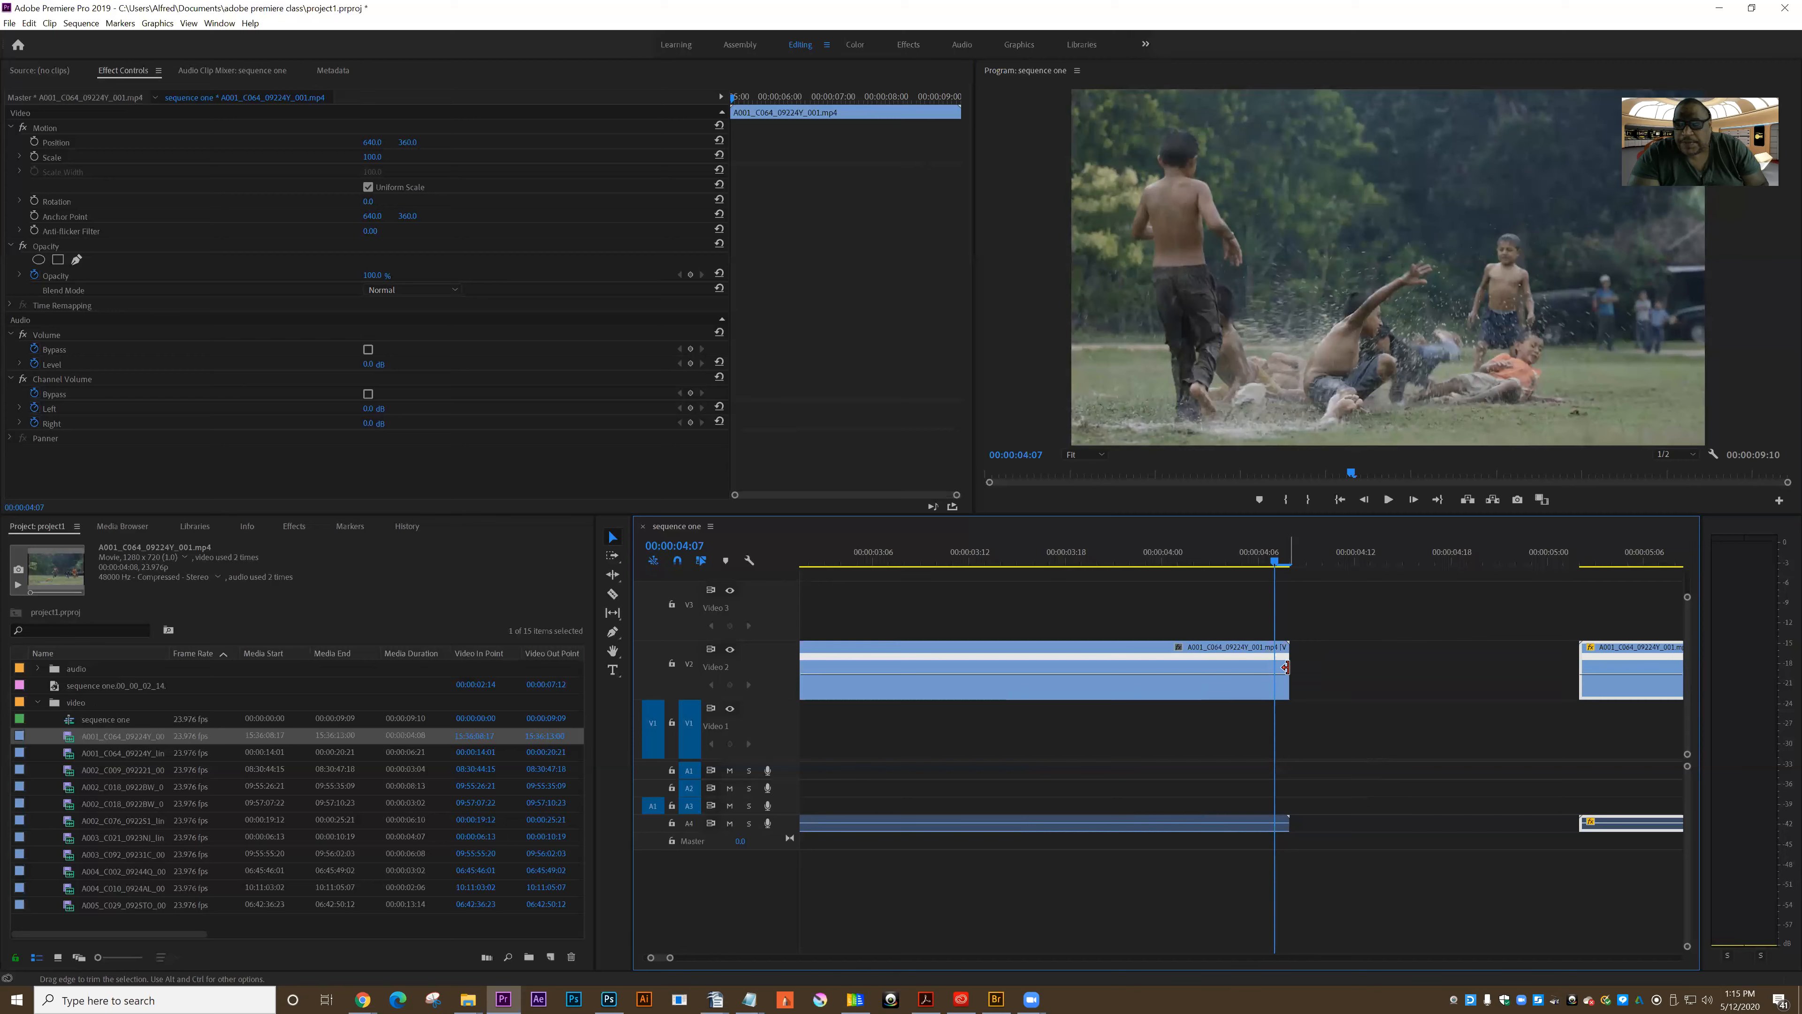
pyautogui.click(1289, 562)
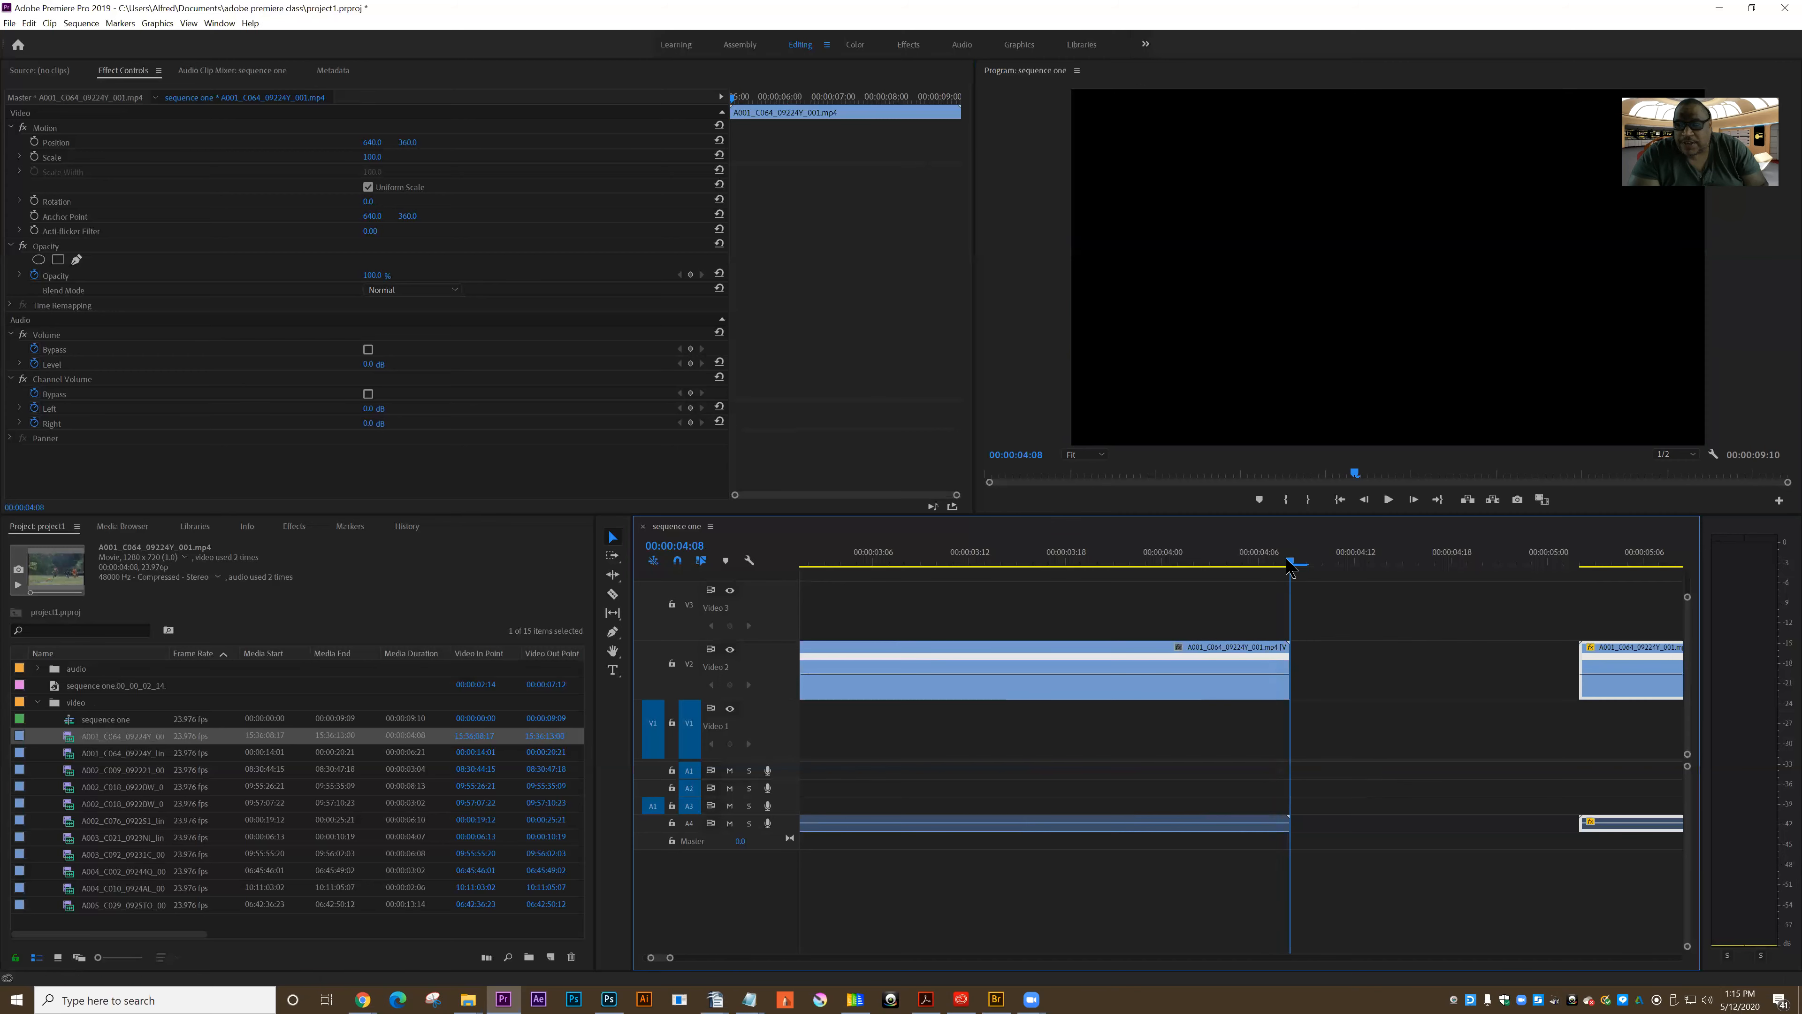
pyautogui.click(1280, 562)
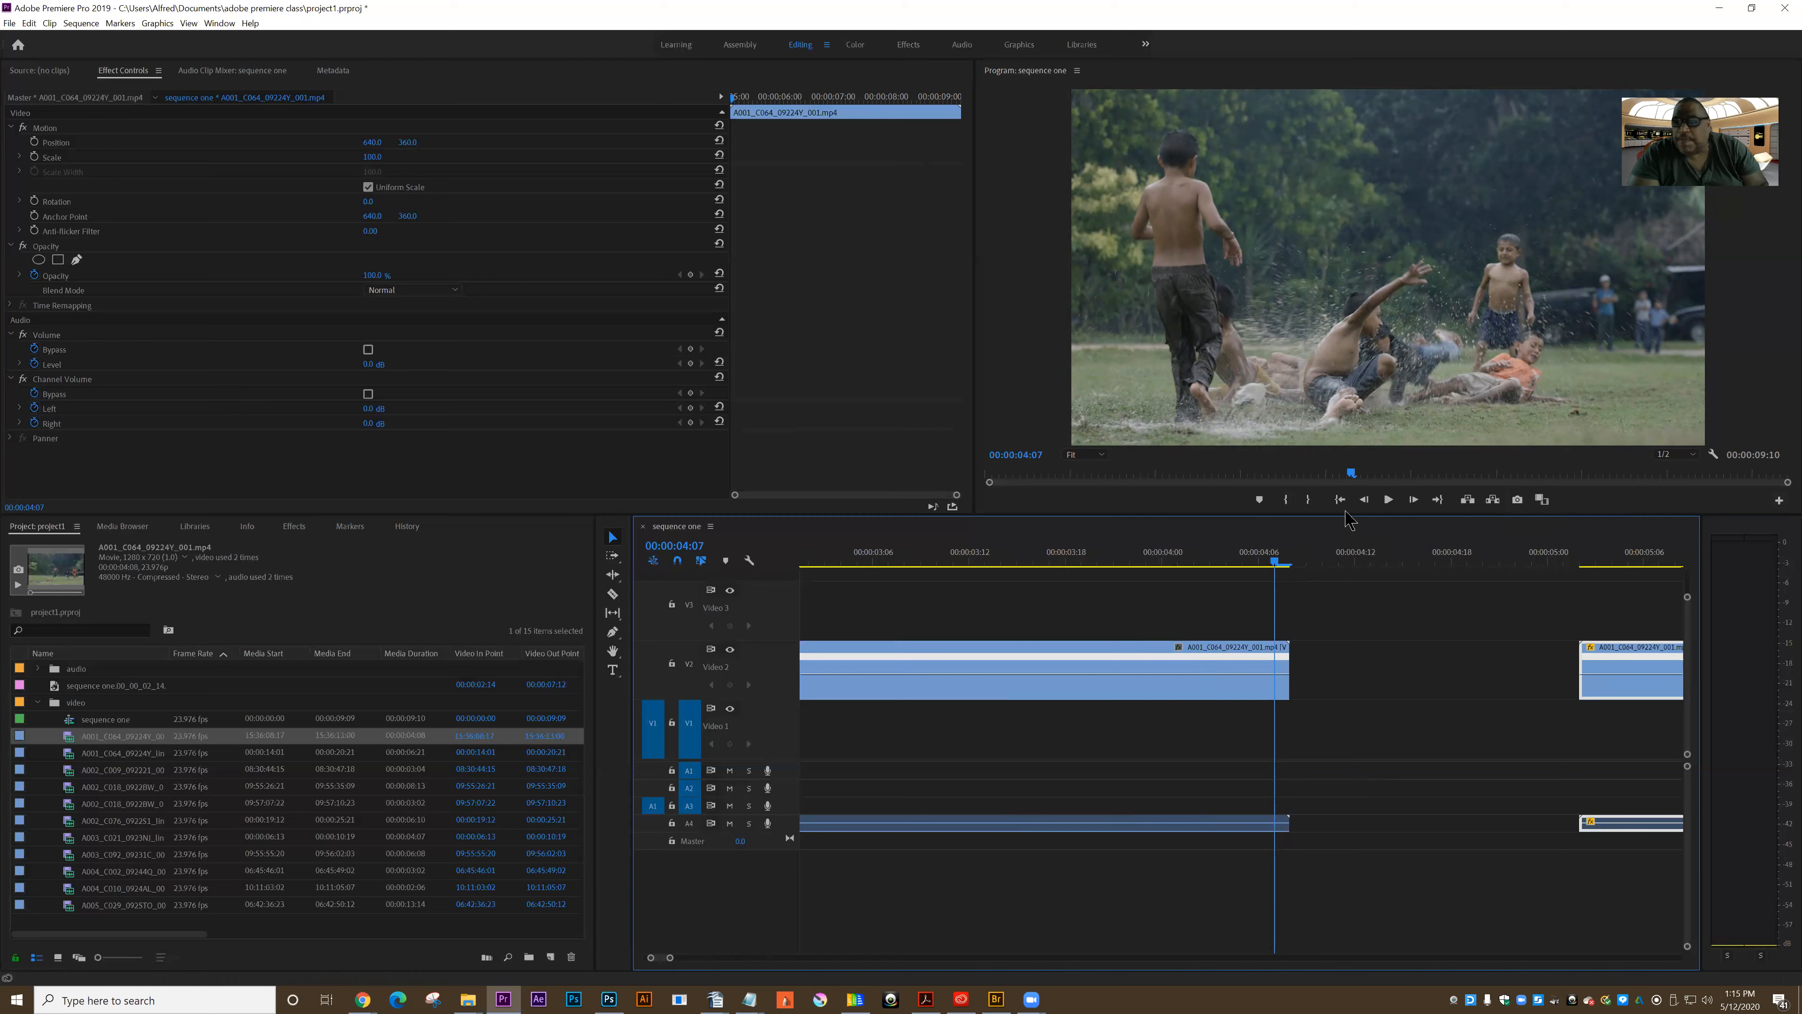
# Export the current frame as a JPEG still with Import into Project enabled.
pyautogui.click(1779, 500)
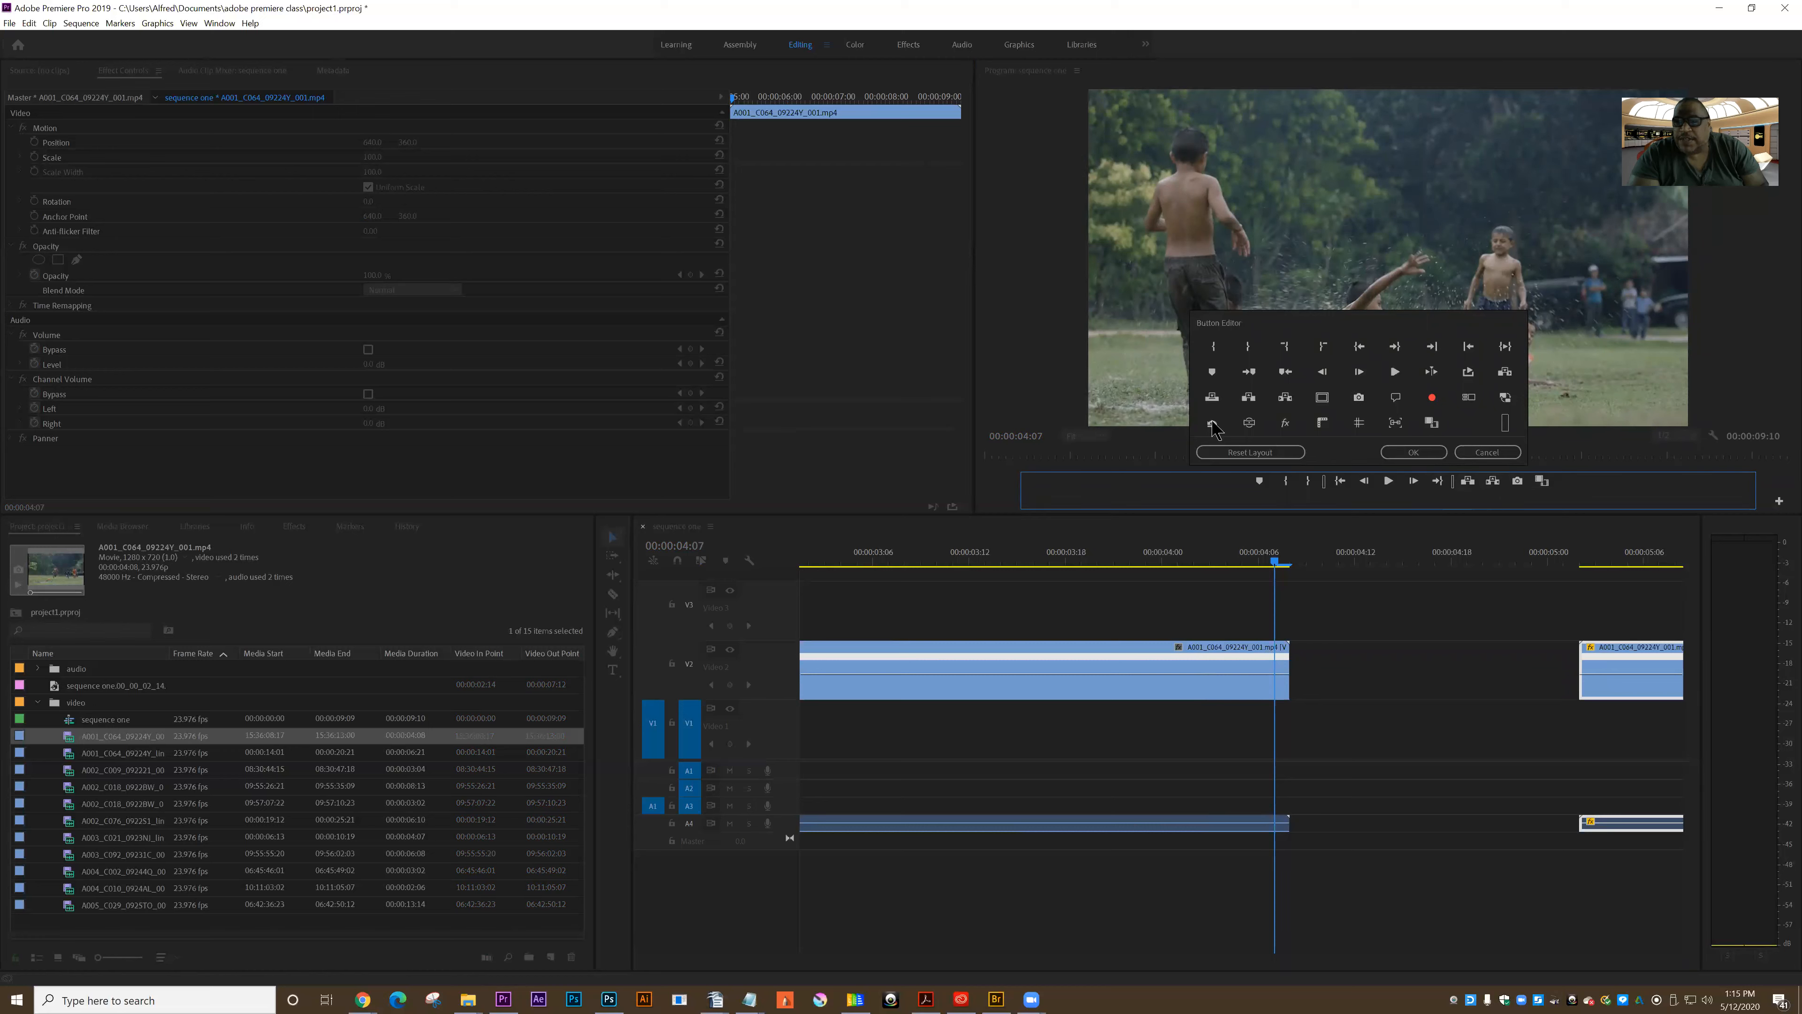
pyautogui.click(1466, 458)
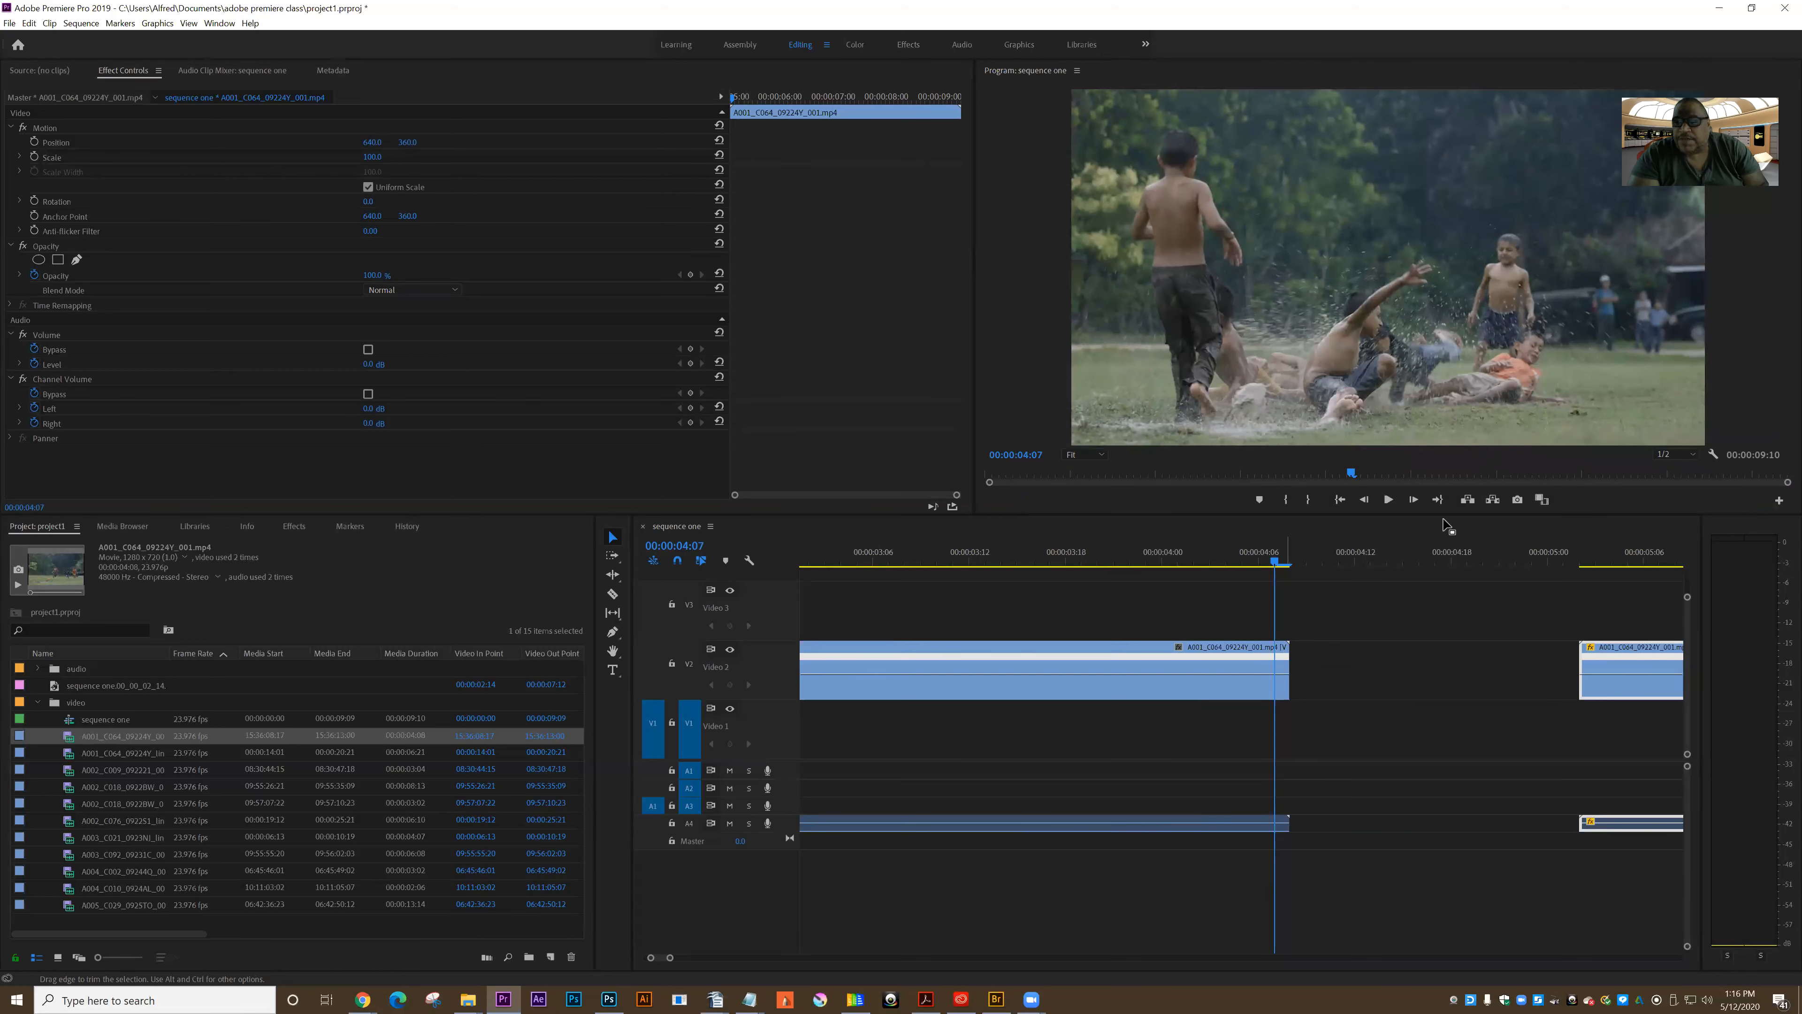
pyautogui.click(1518, 499)
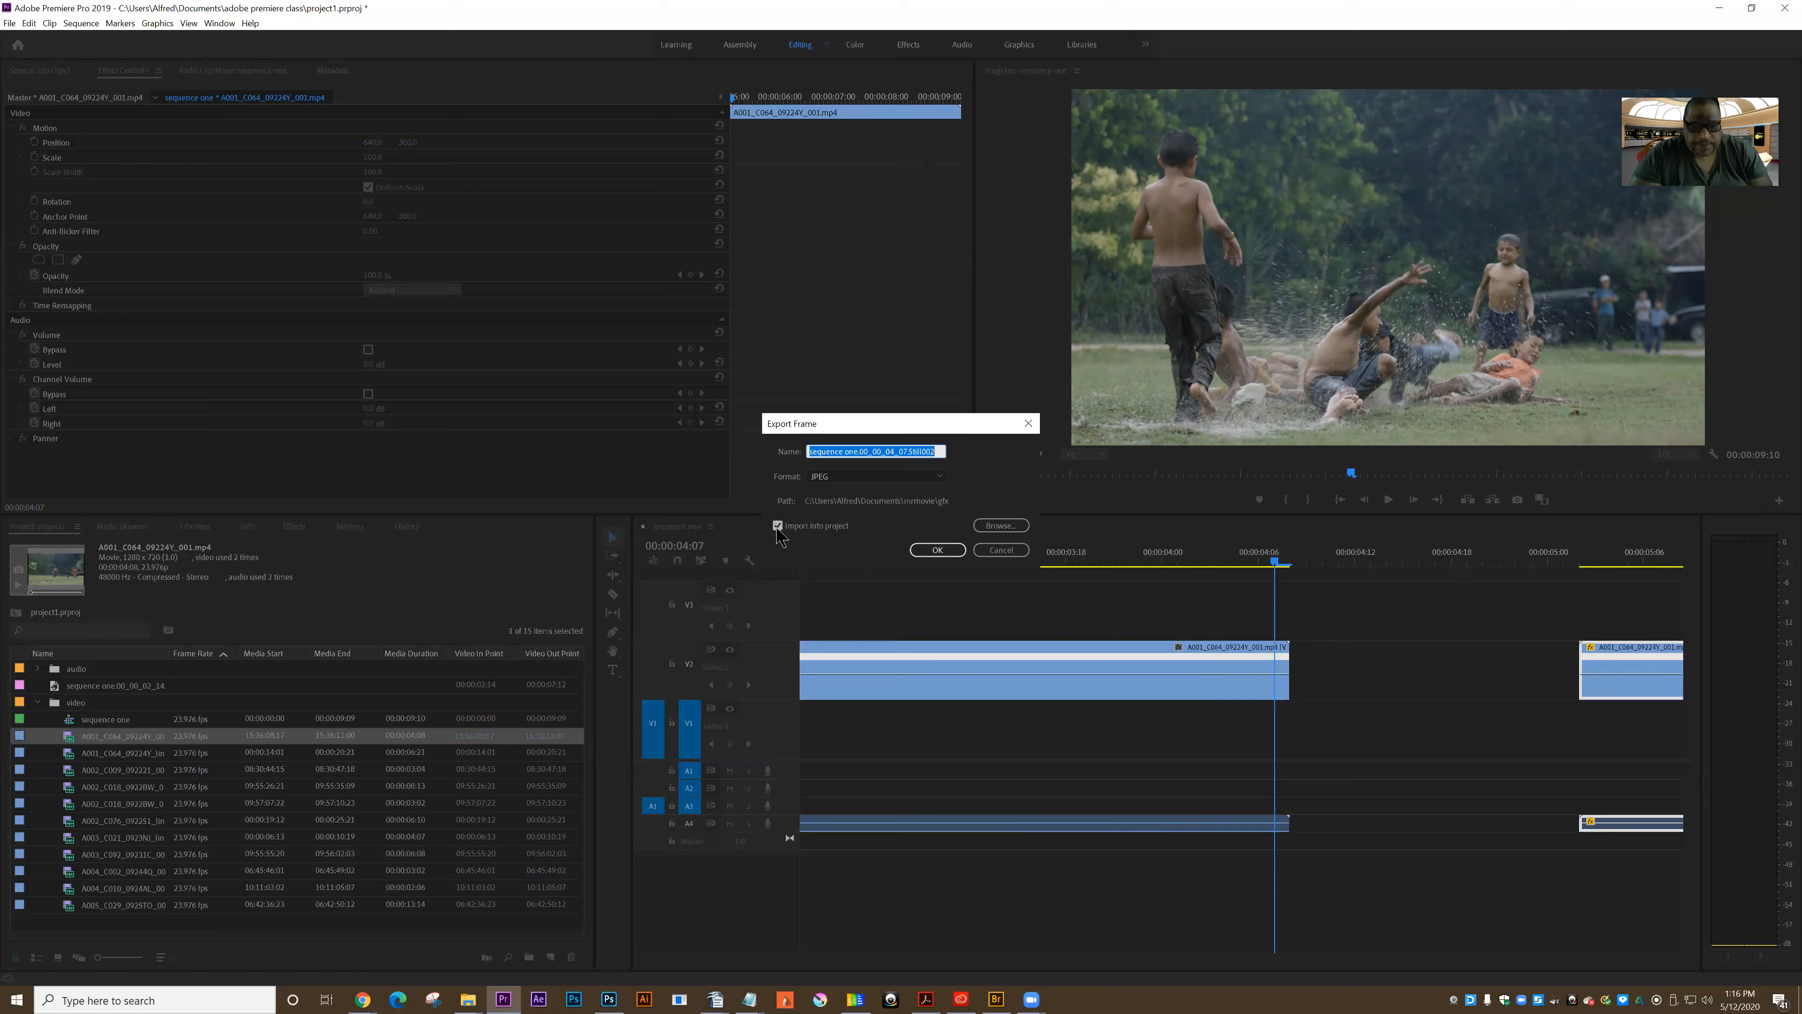
pyautogui.click(932, 552)
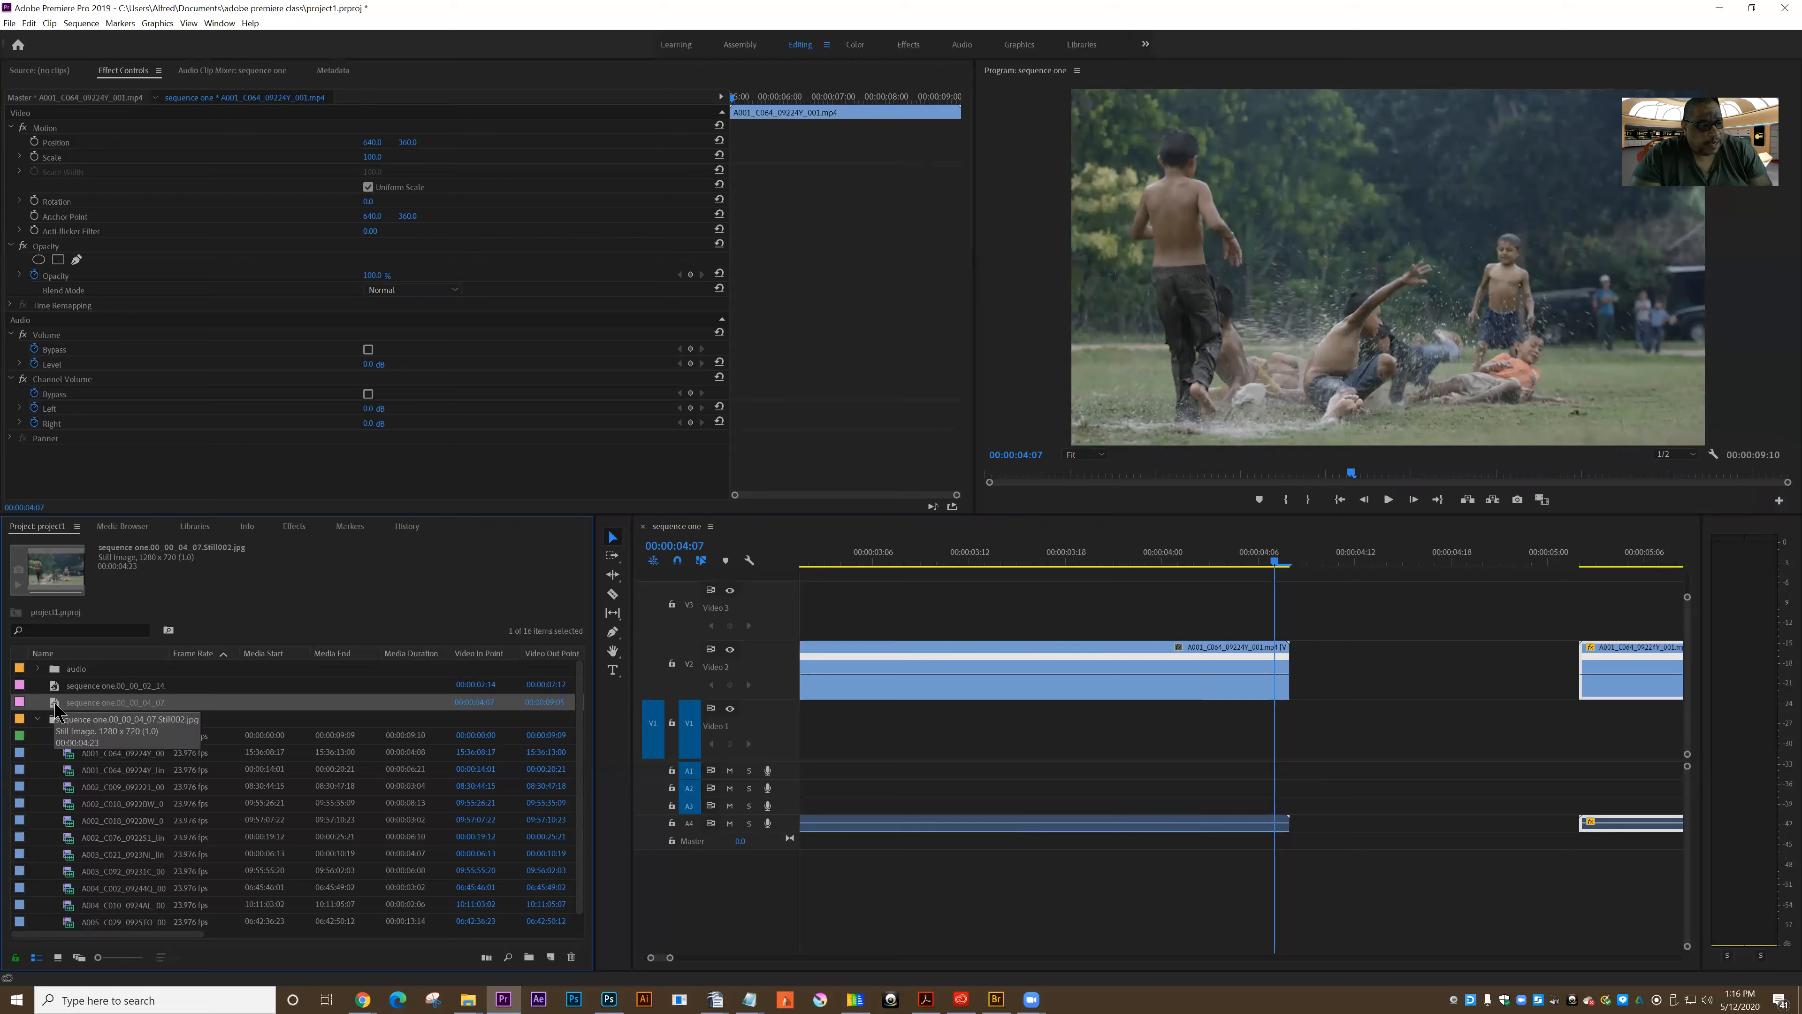
# Place the exported still on Video 3 above the end of the first clip and trim its end back to the playhead.
pyautogui.moveTo(801, 672); pyautogui.dragTo(1087, 624)
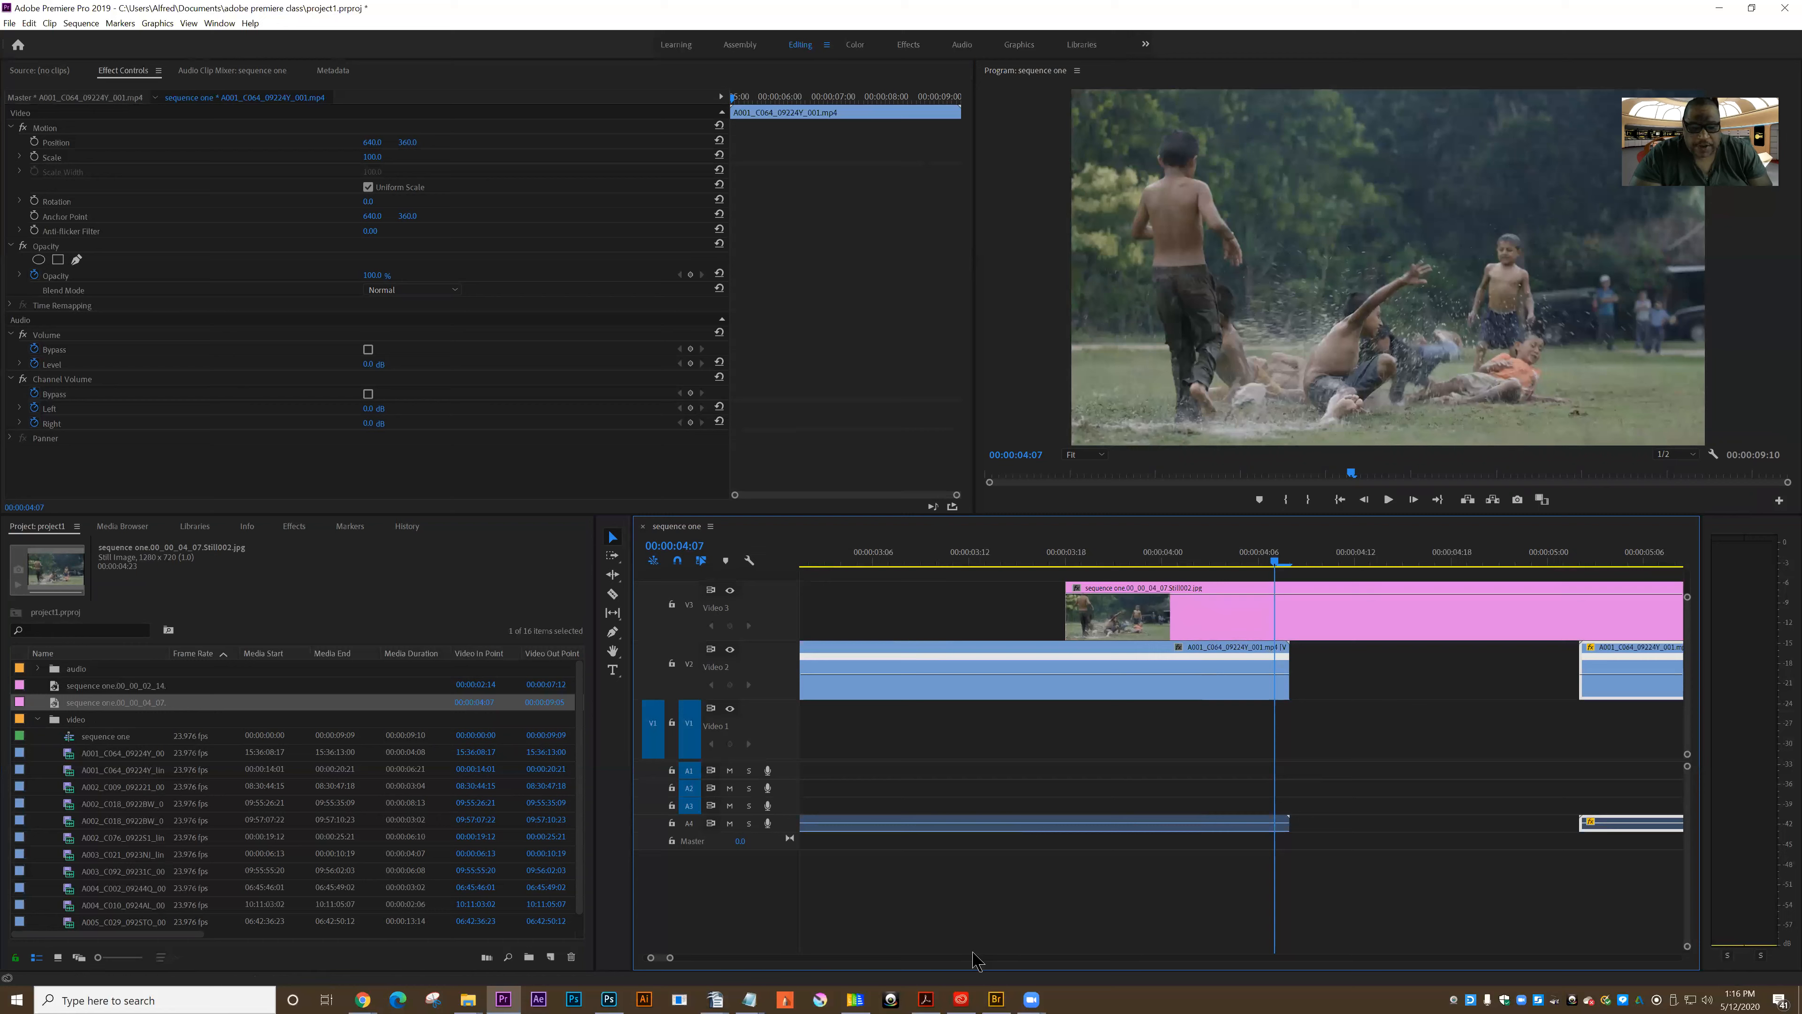
pyautogui.moveTo(669, 958); pyautogui.dragTo(728, 958)
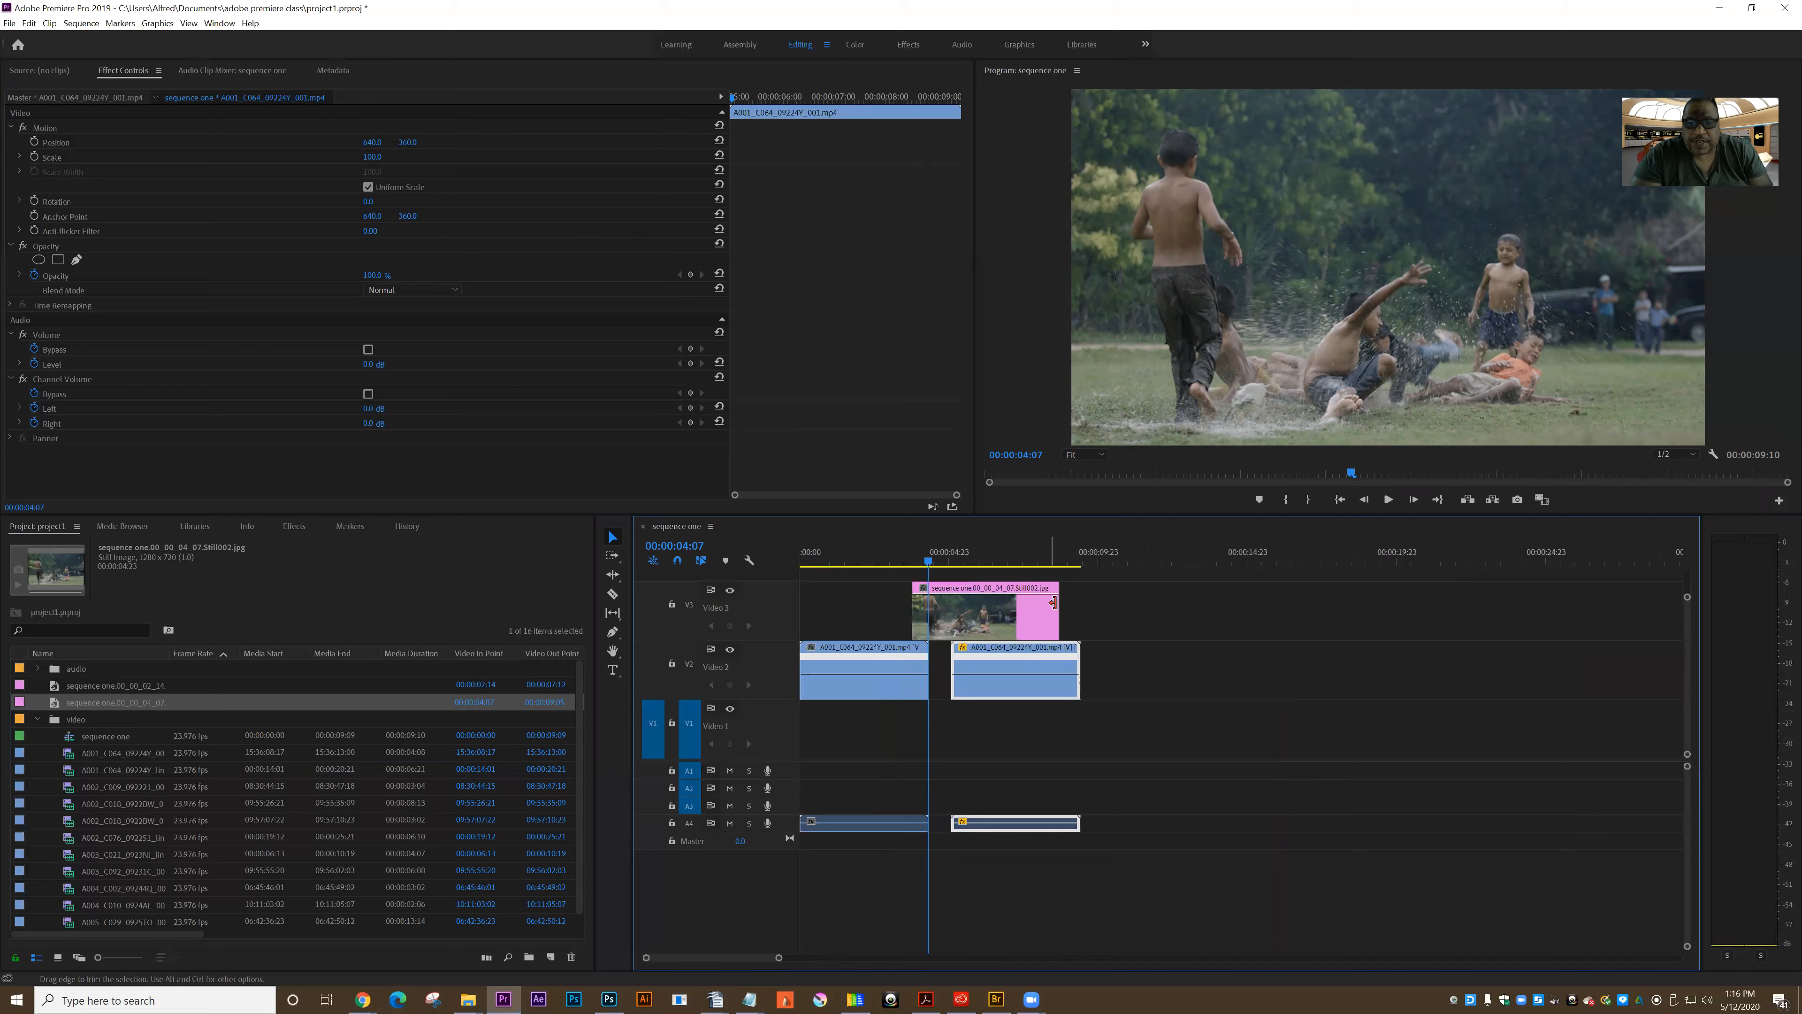
pyautogui.moveTo(1053, 602); pyautogui.dragTo(921, 609)
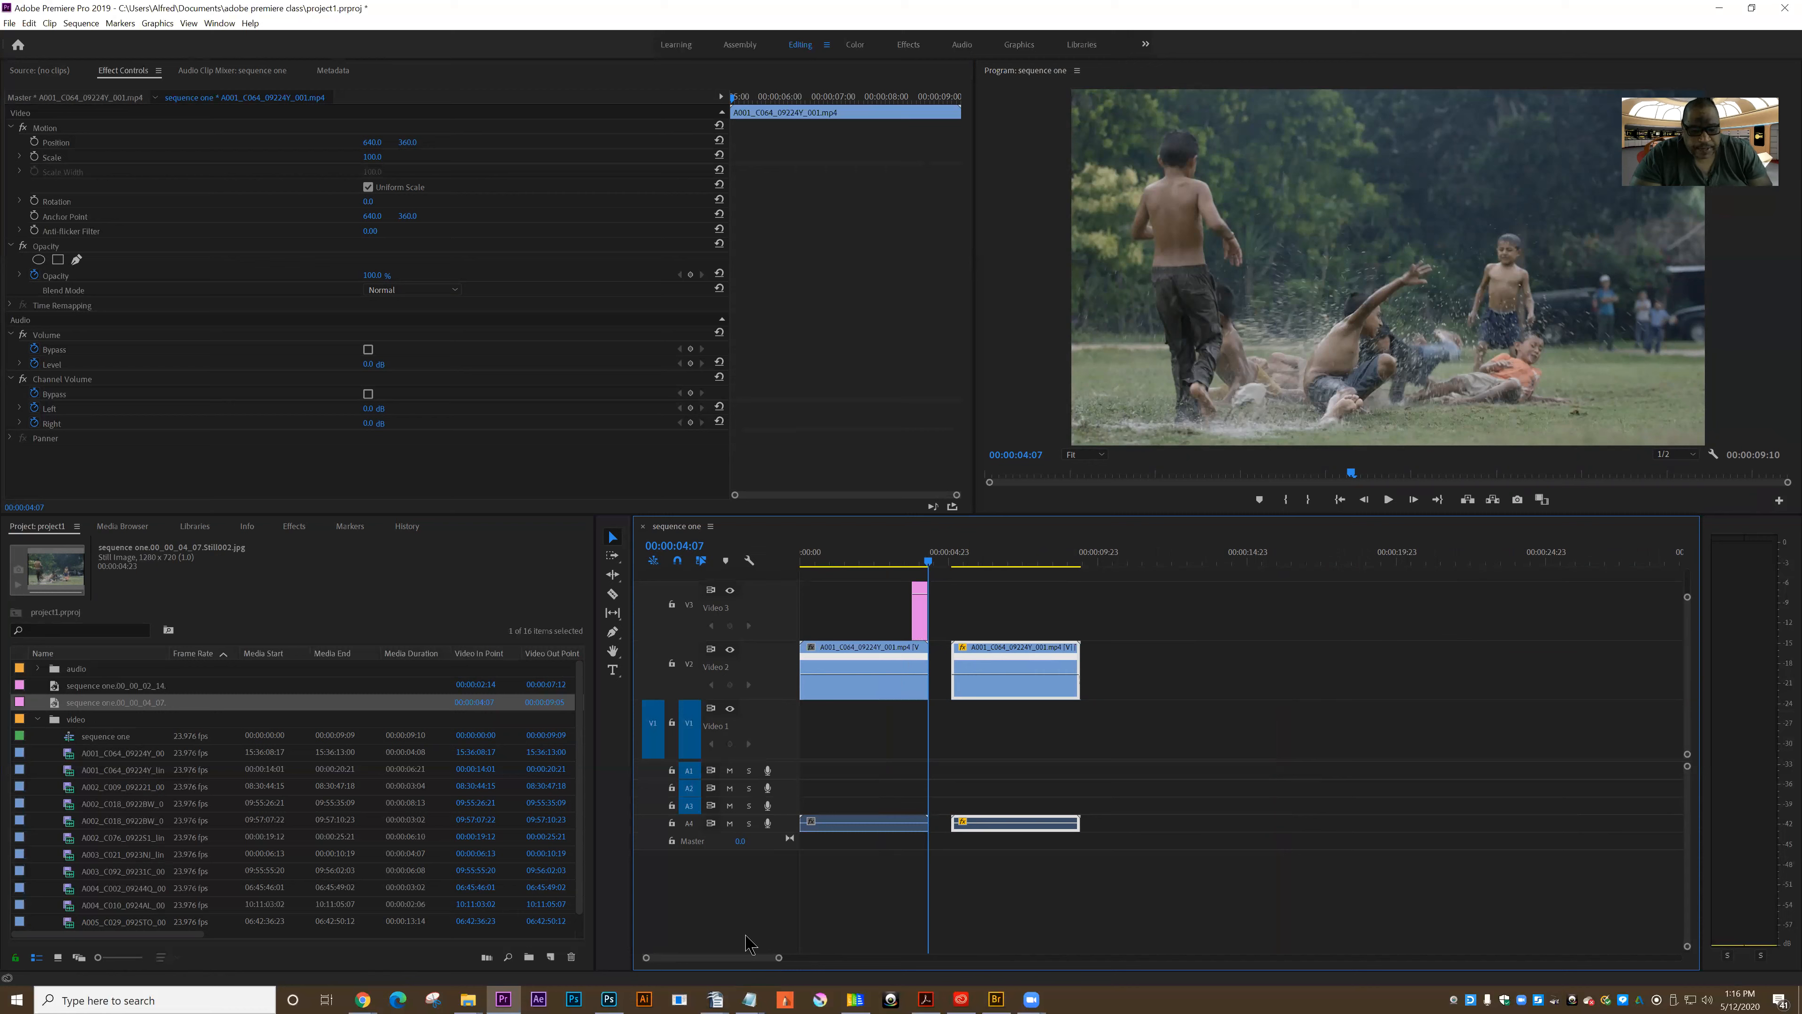
# Move the still to Video 2 directly after the first clip, with the reversed clip following it without a gap.
pyautogui.press('=')
pyautogui.press('=')
pyautogui.press('=')
pyautogui.press('=')
pyautogui.press('=')
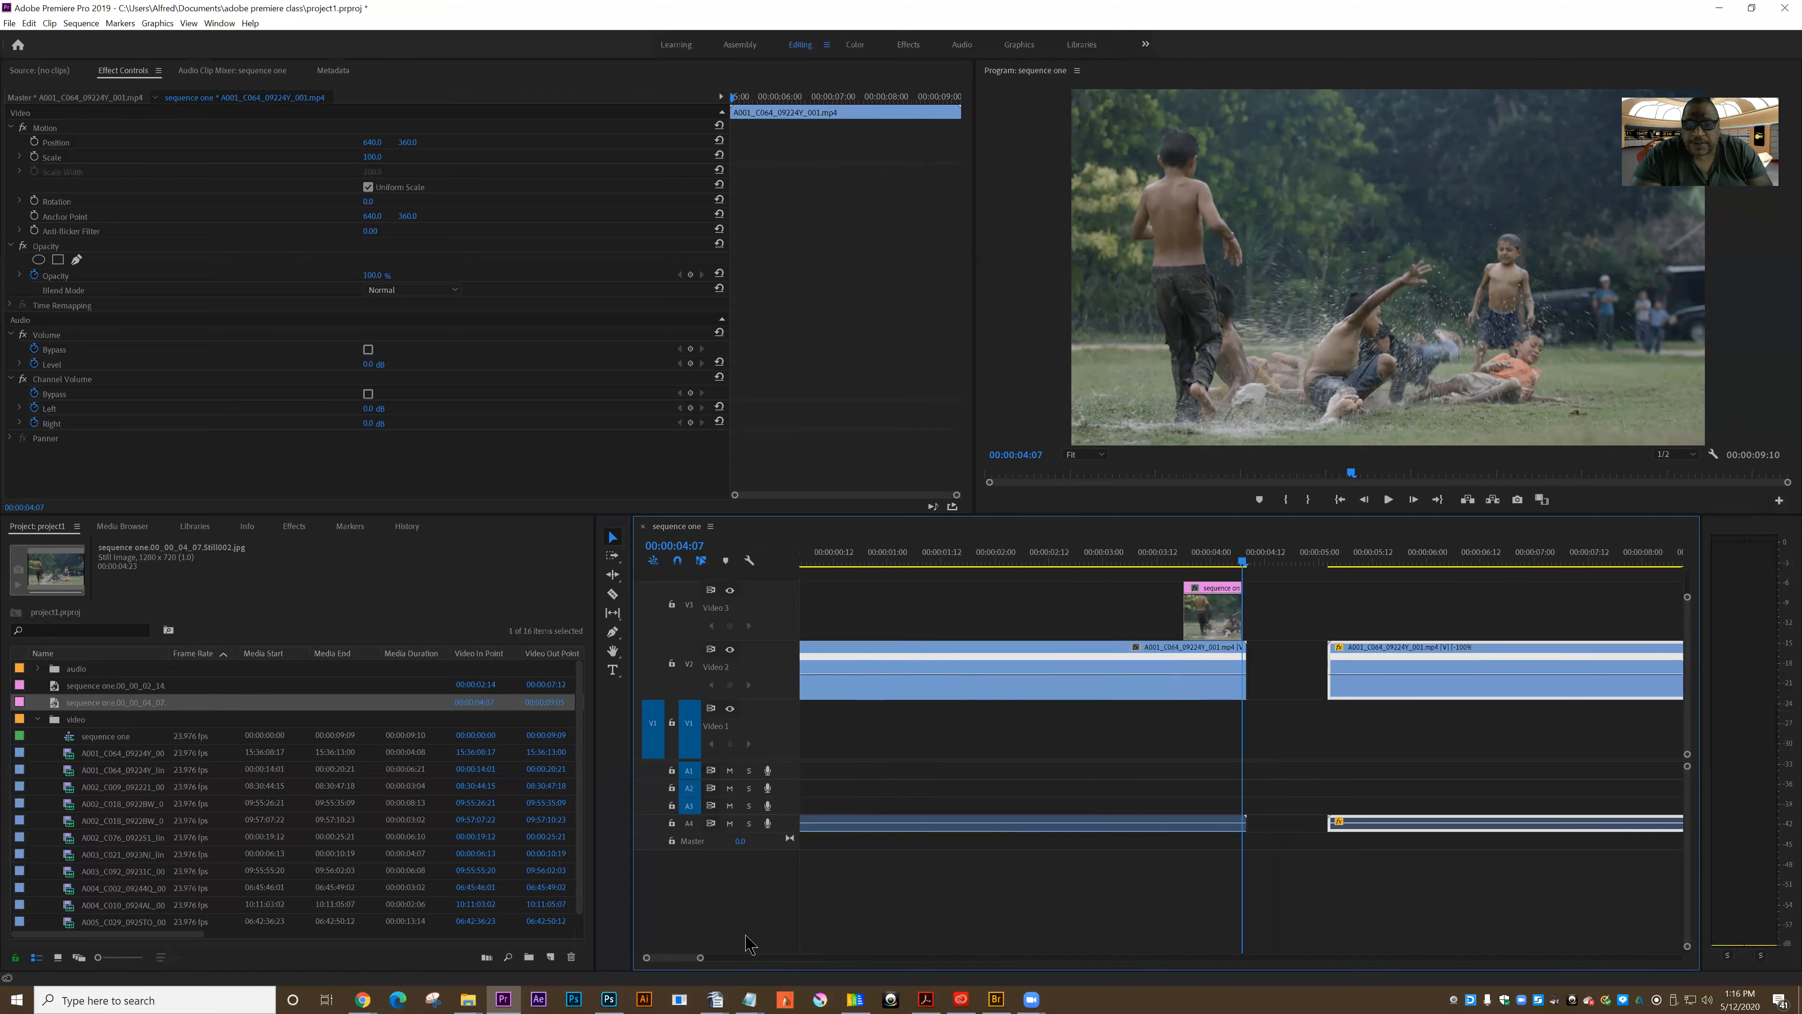
pyautogui.moveTo(1194, 629); pyautogui.dragTo(1301, 668)
# Play the sequence from within the first clip through the freeze frame into the reversed clip.
pyautogui.click(1021, 561)
pyautogui.press('space')
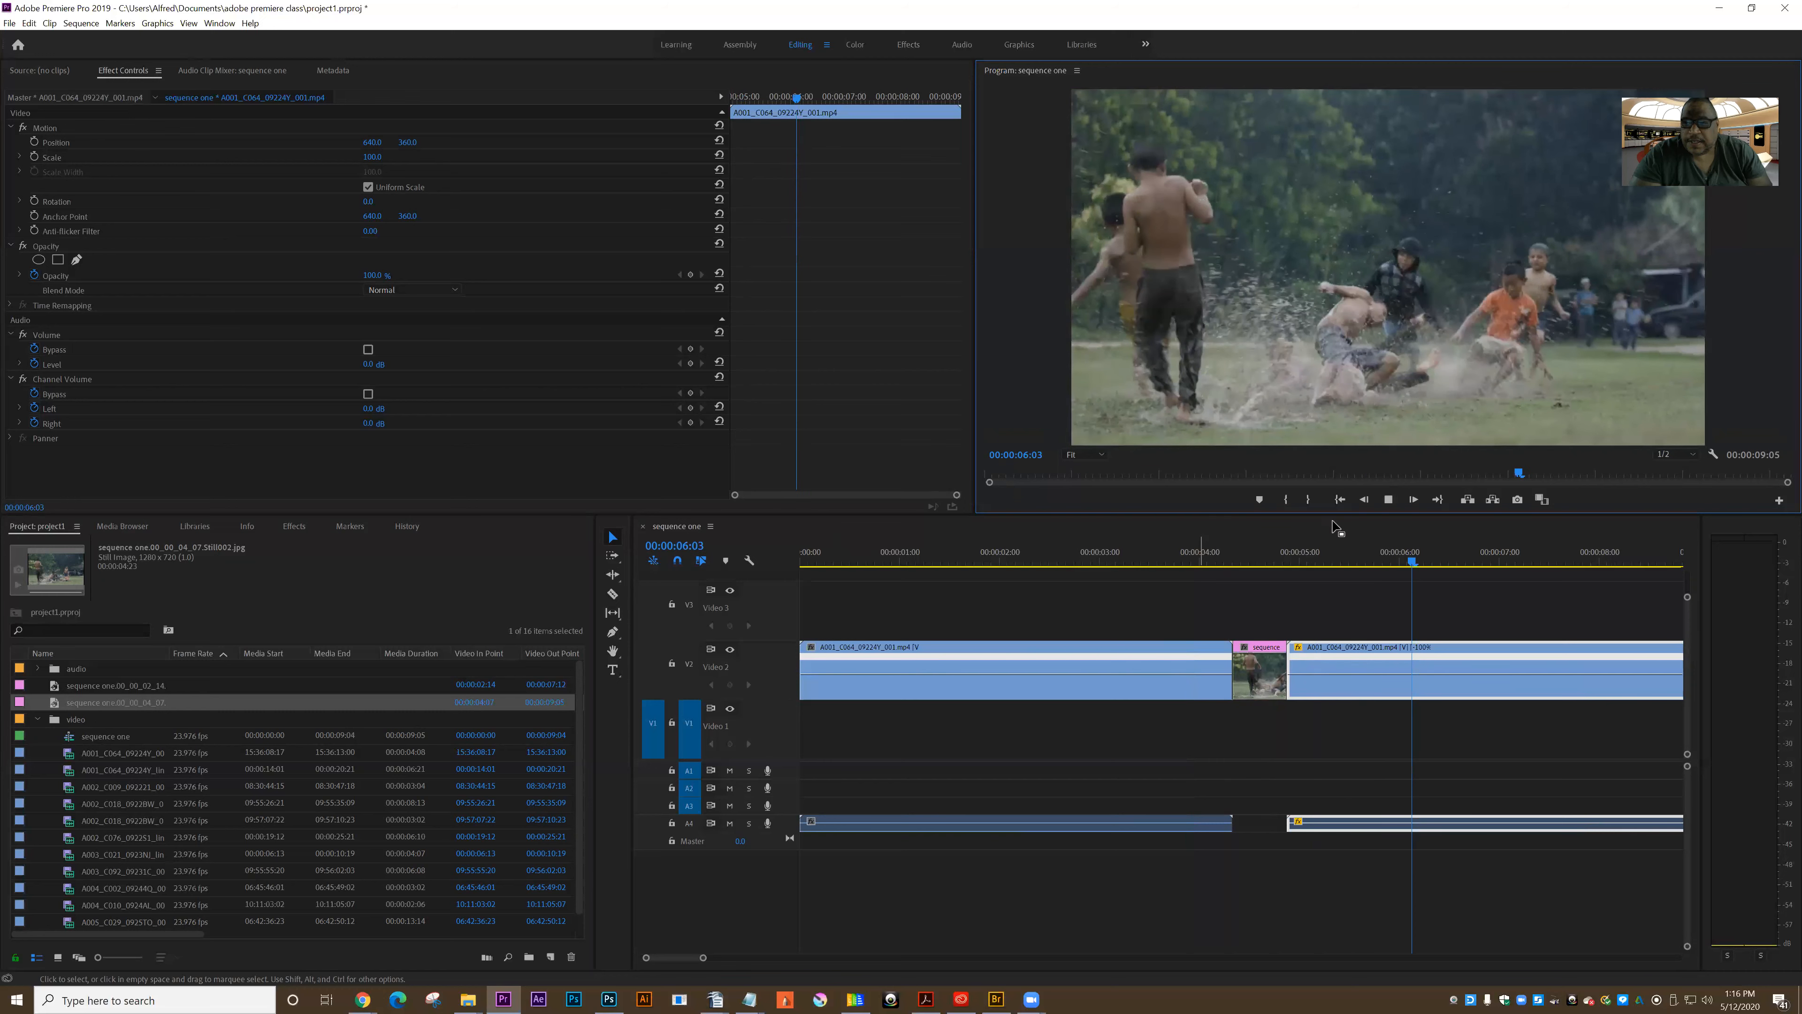
pyautogui.click(1389, 500)
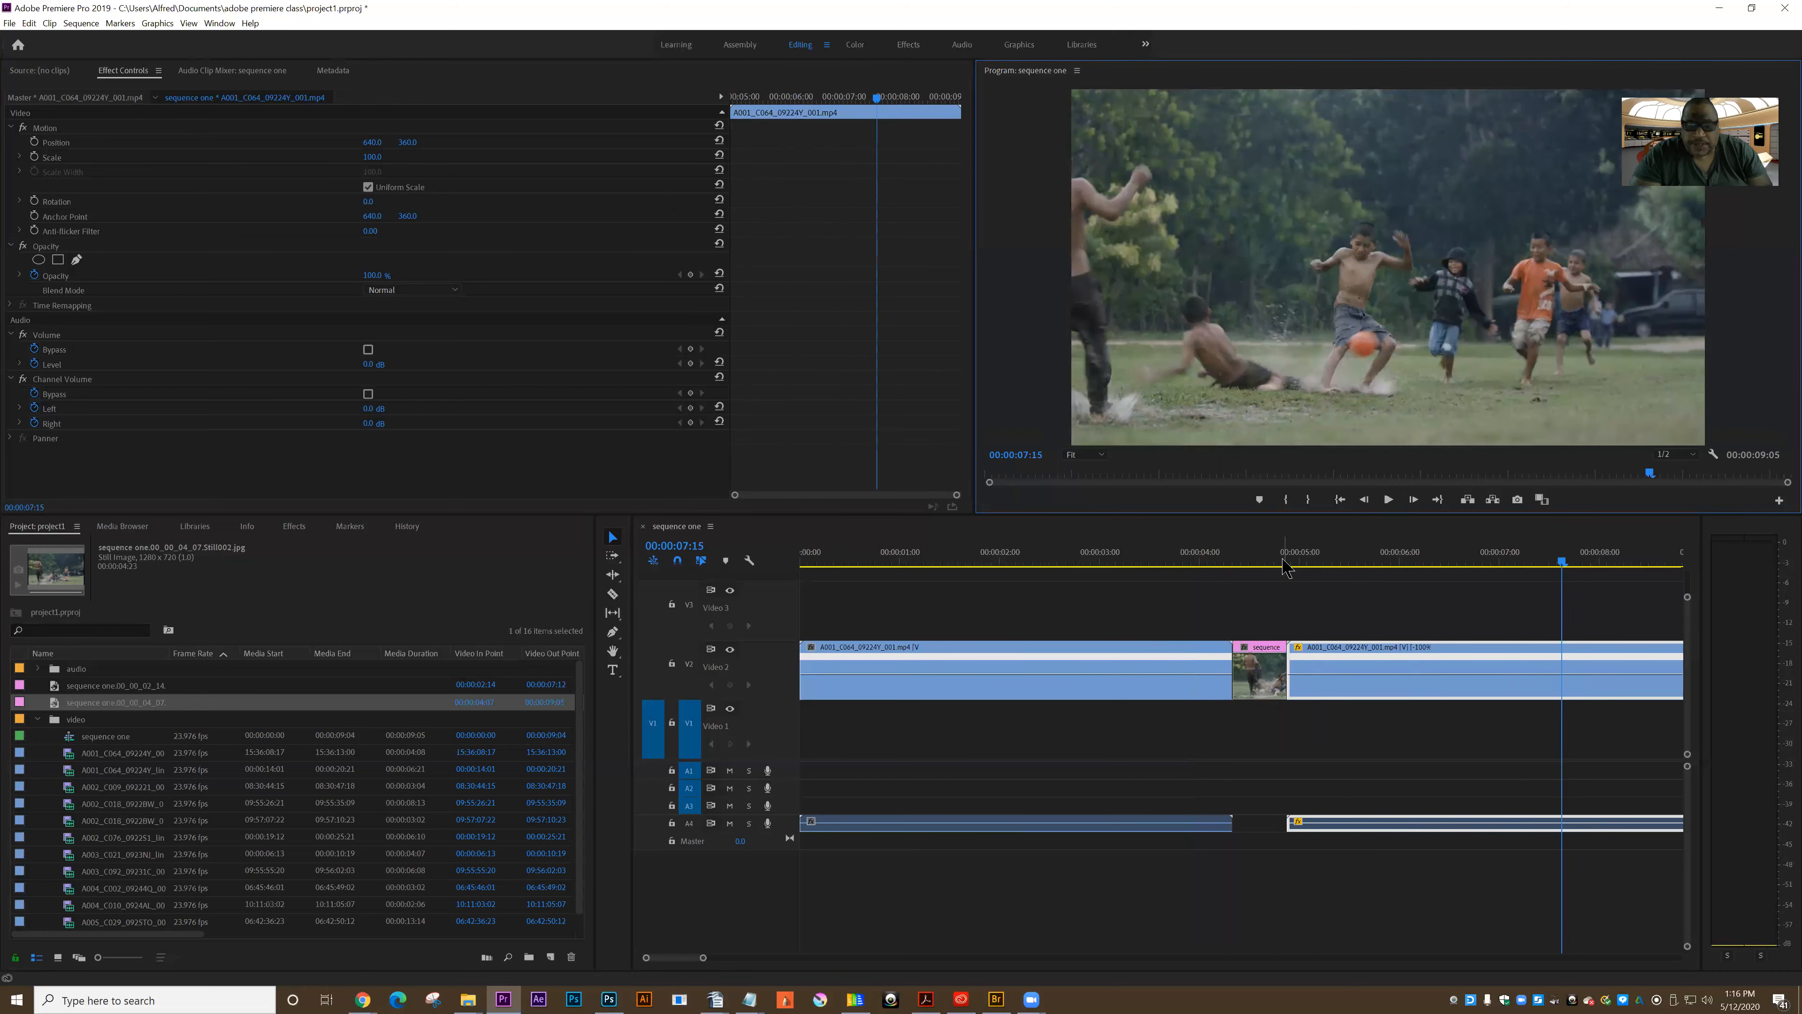